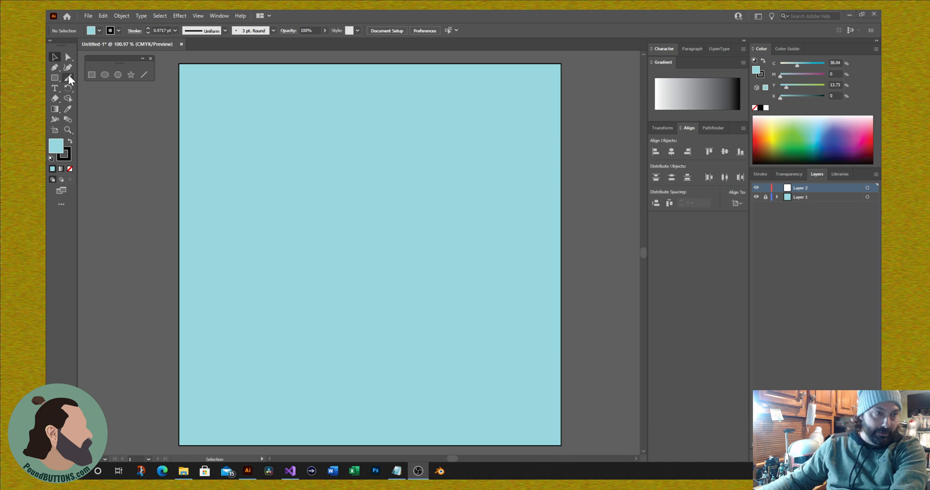
Draw a square about 6.81 in wide on the artboard and position it near the centre.
click(90, 75)
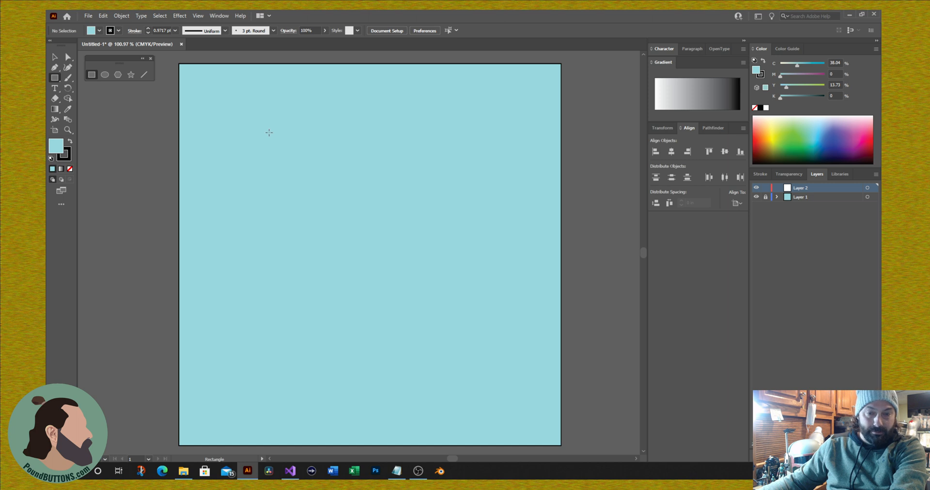
drag(271, 132, 531, 391)
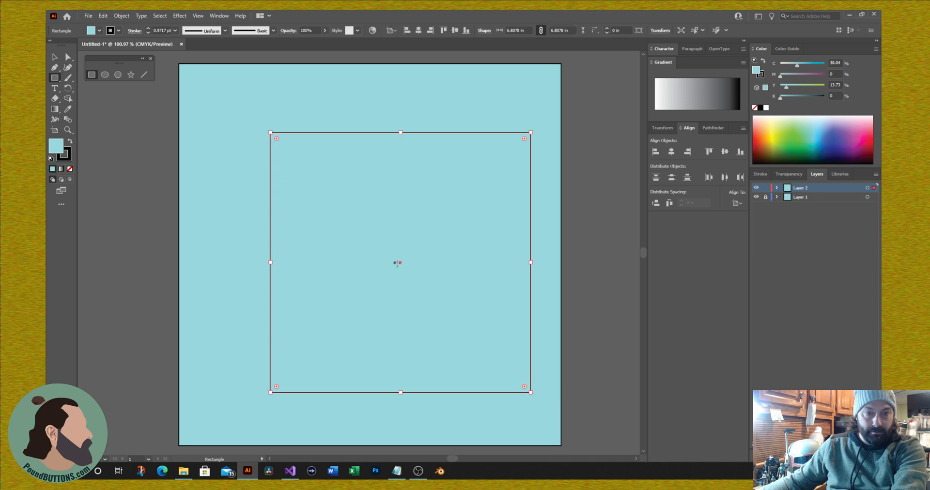
drag(401, 262, 378, 256)
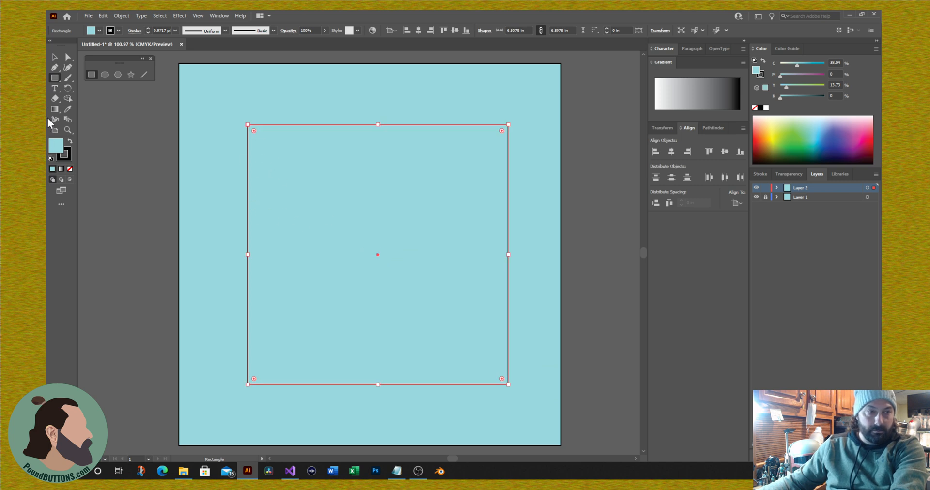
Fill the square with white.
click(53, 151)
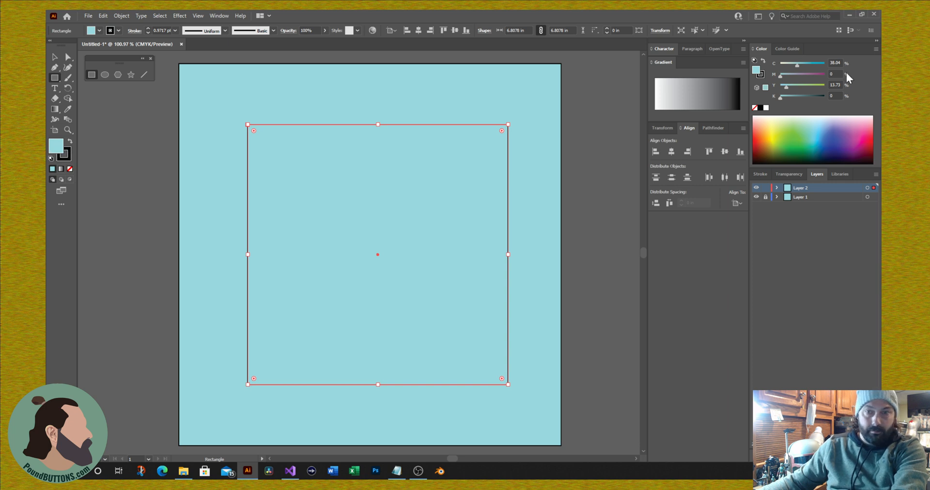
click(797, 143)
click(766, 108)
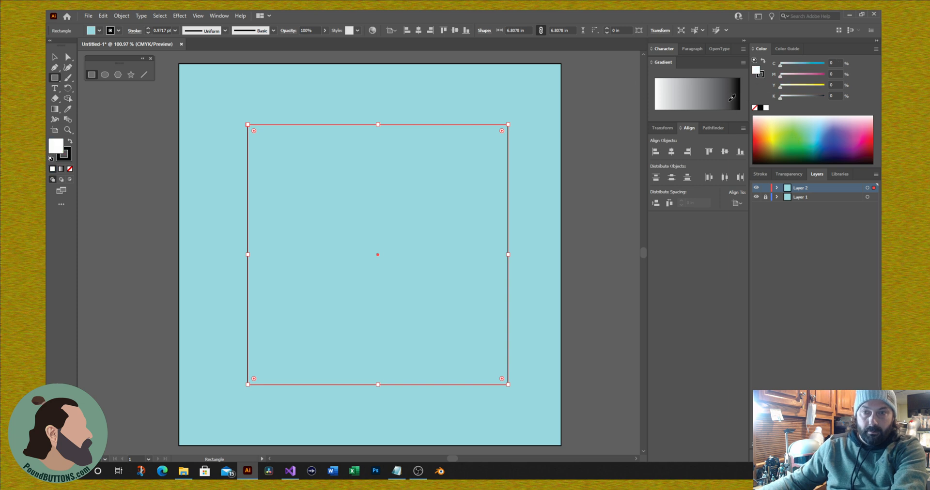
Set the square's stroke weight to 4 pt.
click(70, 157)
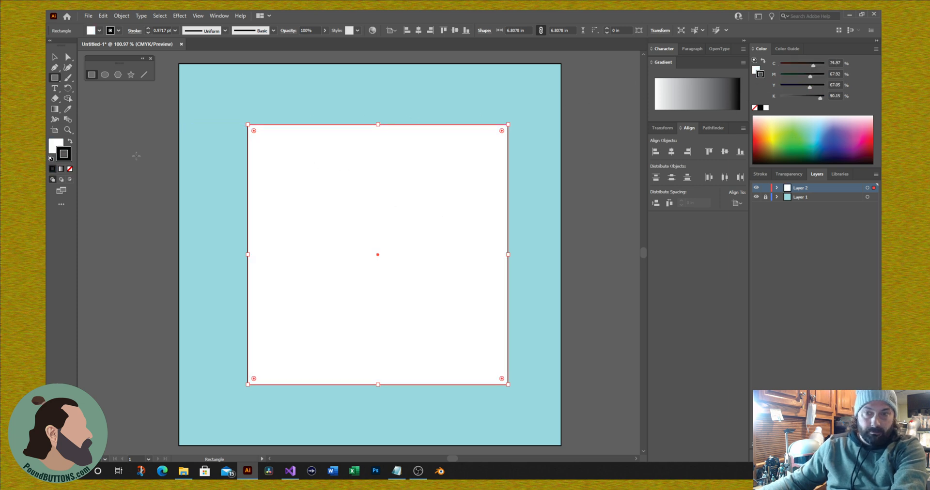
click(758, 174)
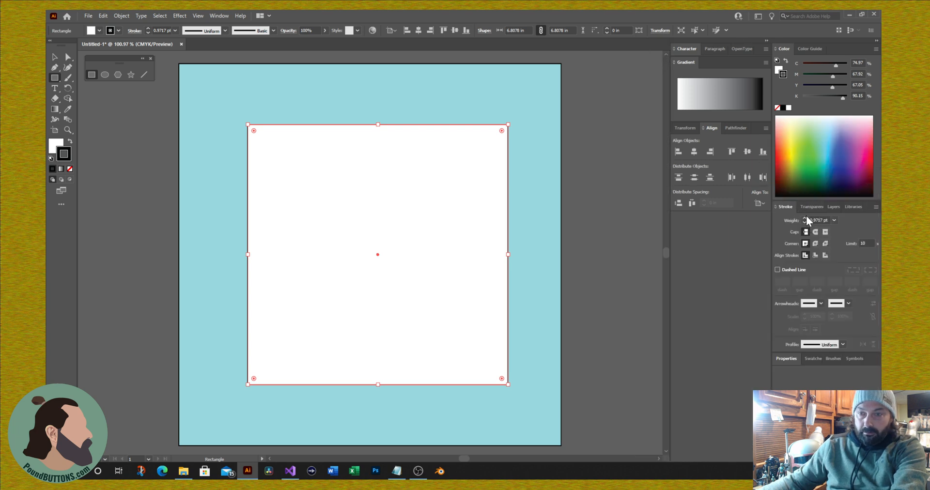
click(805, 218)
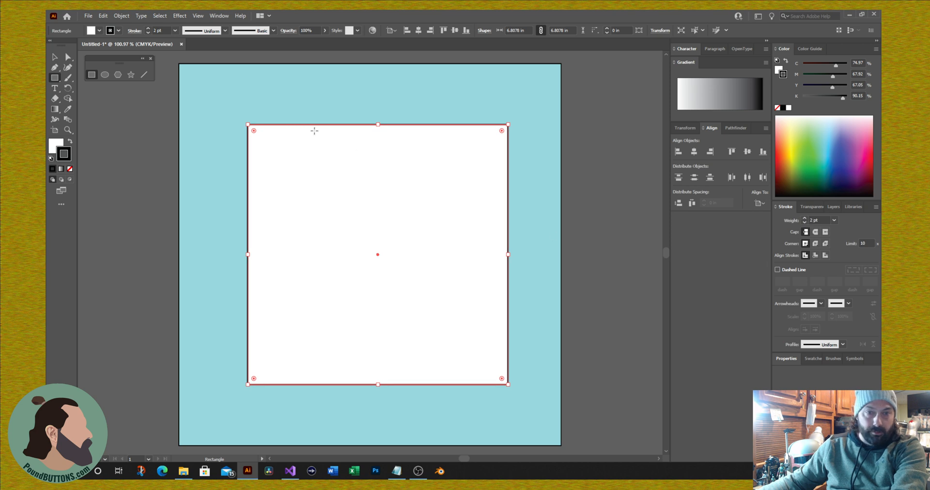
click(805, 218)
click(805, 218)
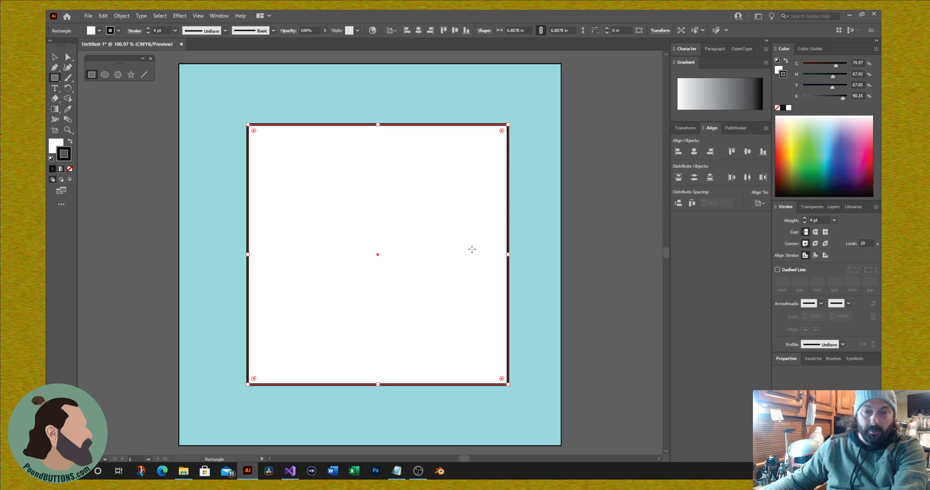
Duplicate the white square and place the copy beside the artboard, to the right of the original.
scroll(272, 179, down, 1)
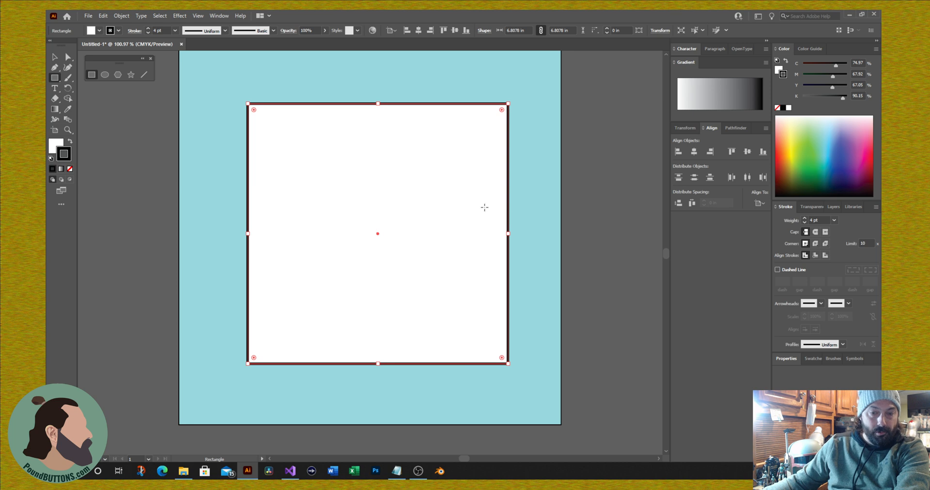
scroll(486, 205, up, 2)
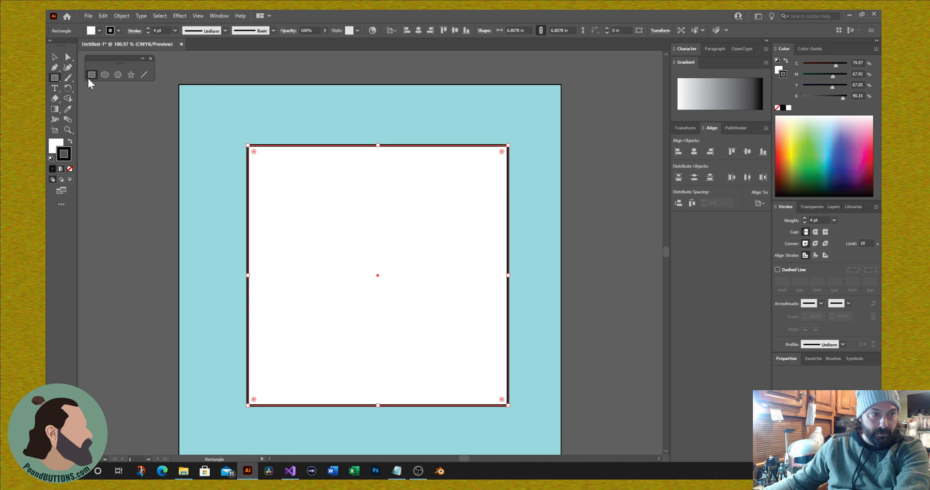
click(55, 57)
drag(379, 278, 679, 301)
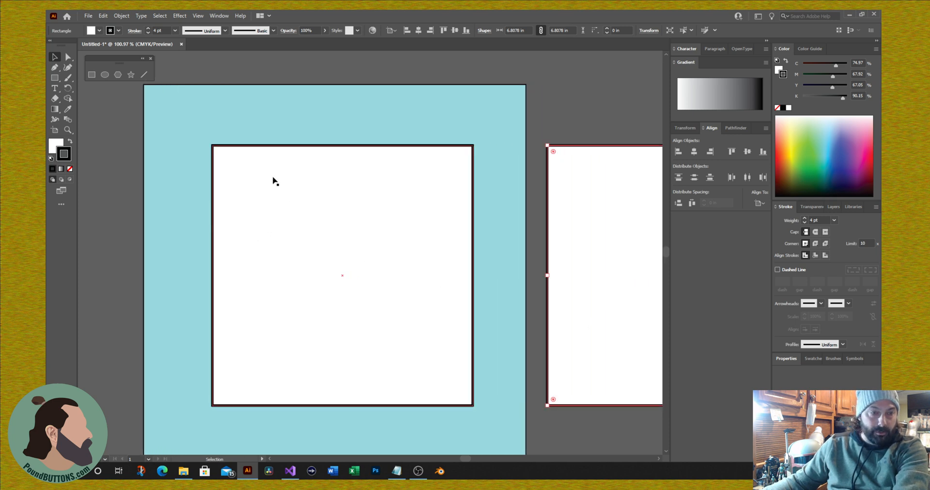
Directly select the original square's two bottom corner points and shift the square slightly to the right.
click(341, 285)
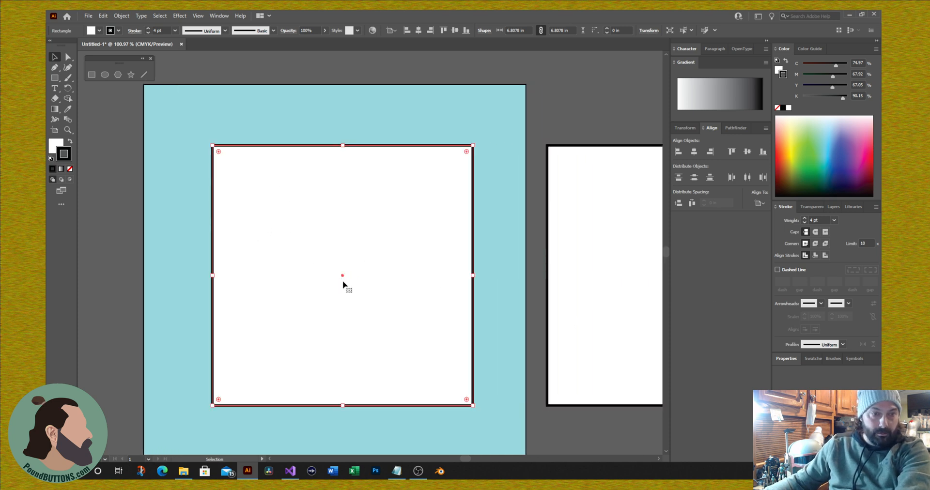
click(69, 56)
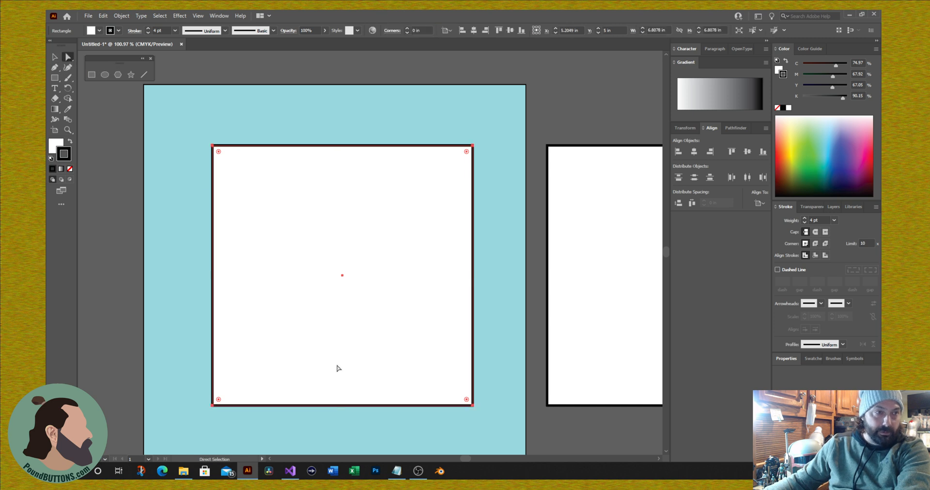
scroll(208, 320, down, 2)
scroll(210, 318, up, 1)
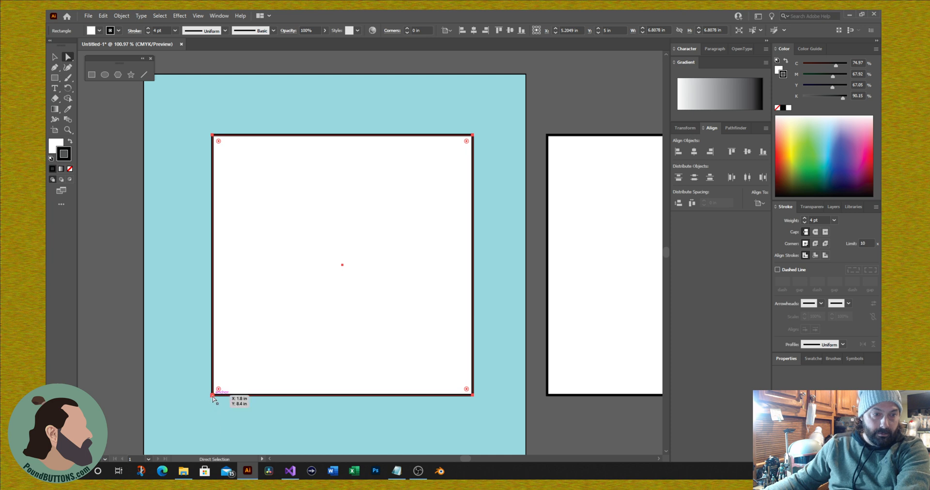
click(184, 360)
click(212, 395)
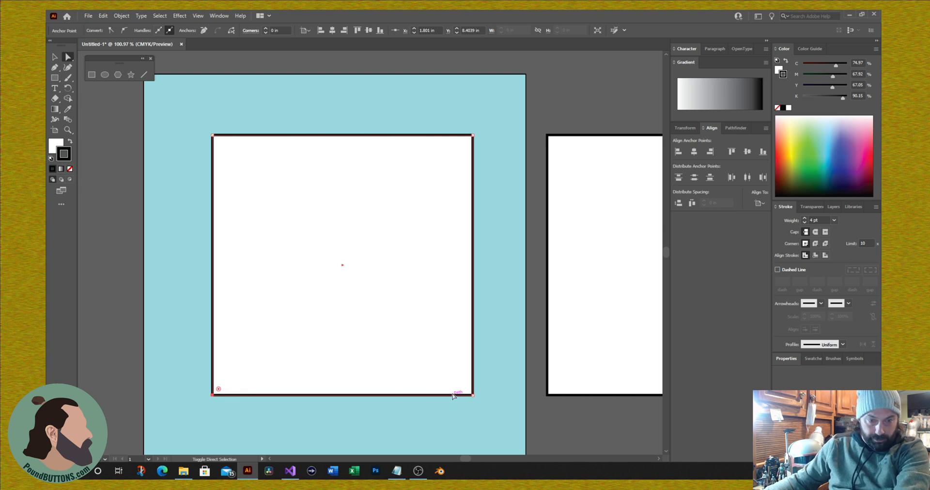
shift+click(473, 396)
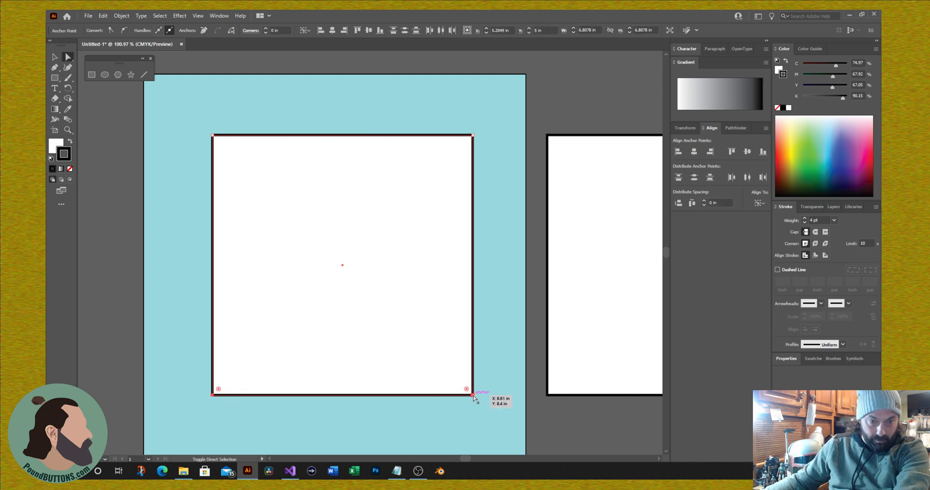
mouse_move(472, 397)
mouse_down()
mouse_move(460, 400)
mouse_move(473, 407)
mouse_move(475, 397)
mouse_up()
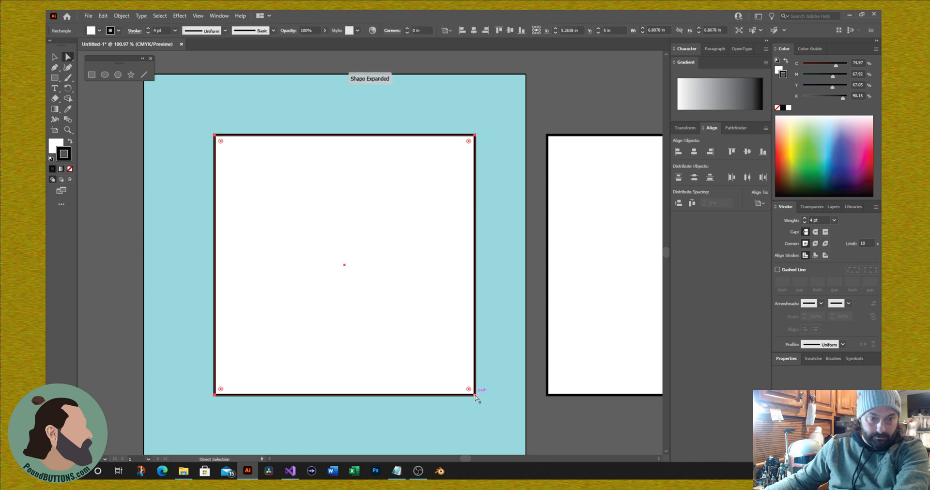
Try to taper the square by moving its bottom corner points inward, and undo the corner moves.
click(474, 396)
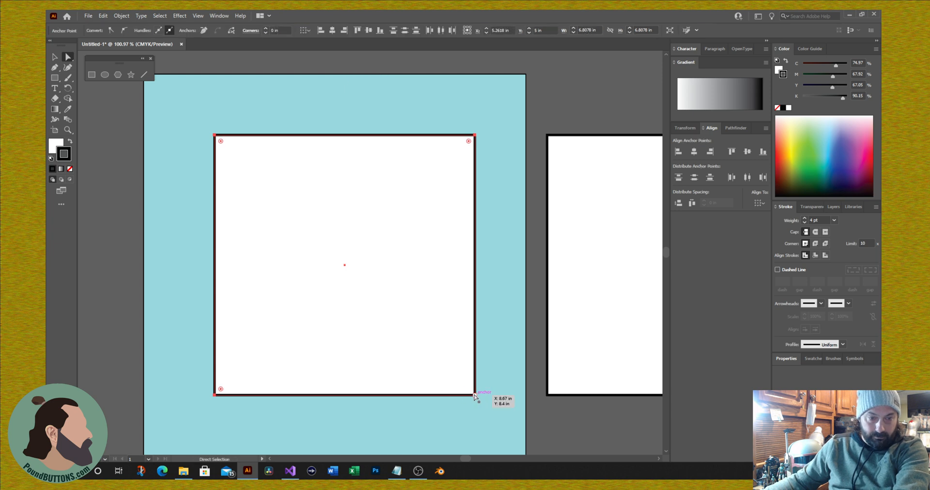
drag(475, 395, 455, 401)
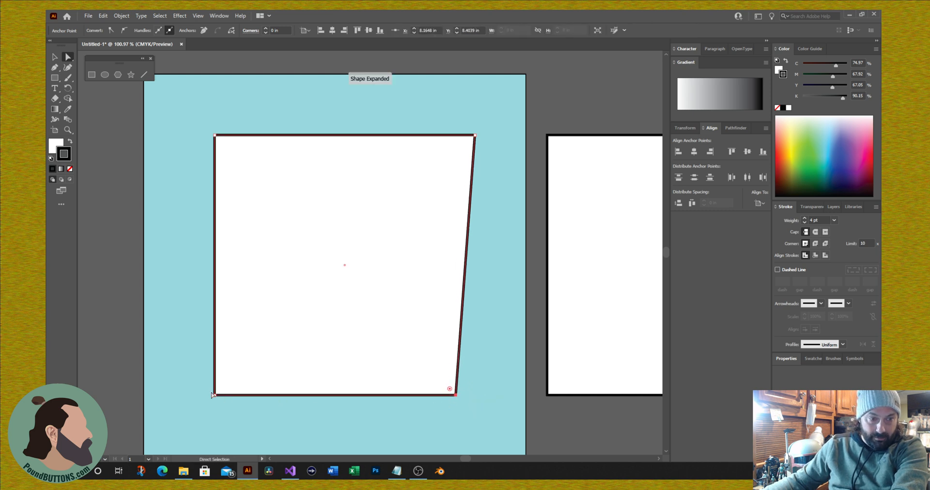
drag(216, 397, 238, 406)
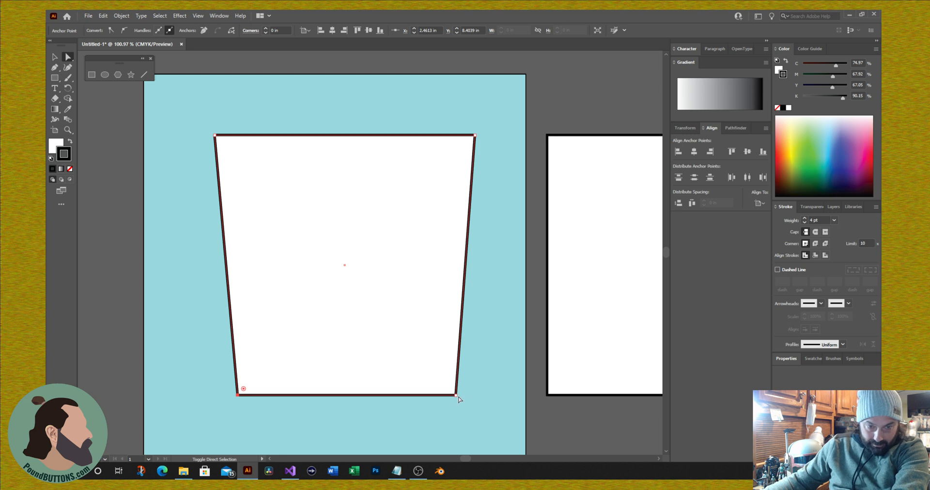
drag(456, 395, 468, 399)
key(ctrl+z)
key(ctrl+z)
key(ctrl+z)
key(ctrl+z)
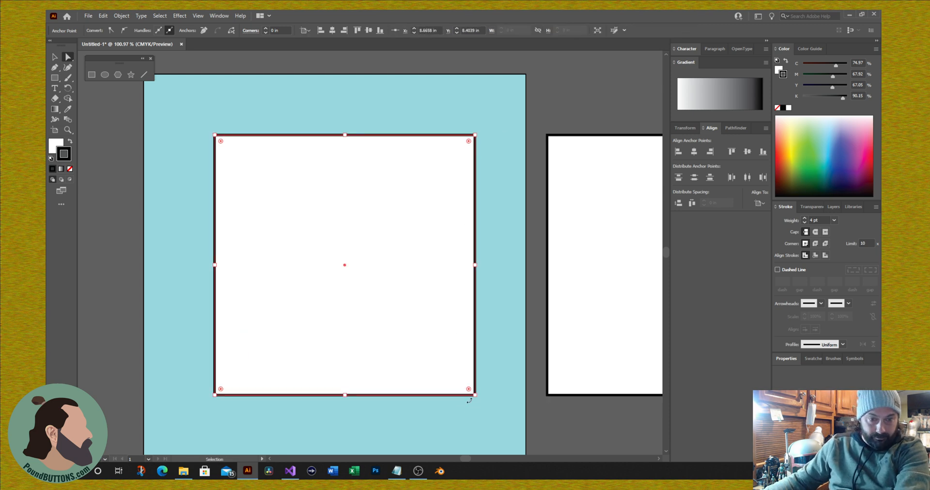
mouse_move(476, 395)
mouse_down()
mouse_move(460, 399)
mouse_move(474, 396)
mouse_up()
key(ctrl+z)
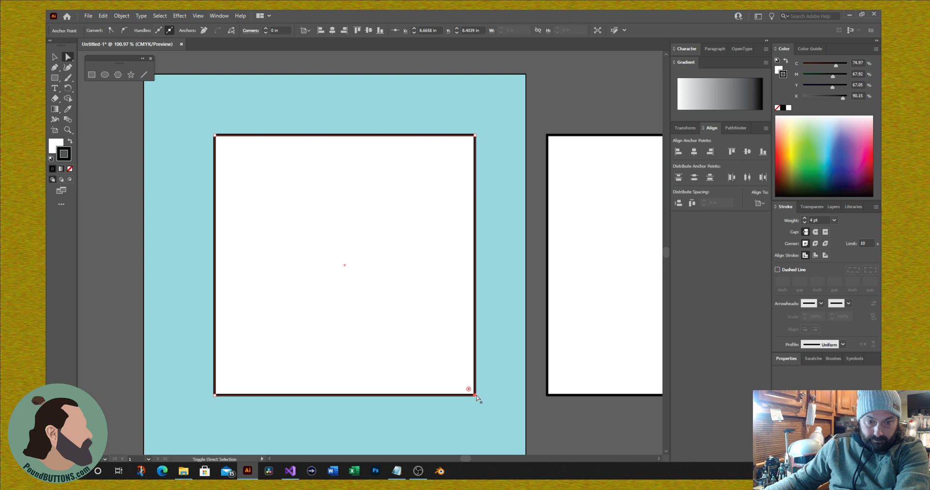
Taper the square by moving its bottom-right corner inward to about X 8.06 in and its bottom-left corner to about X 2.46 in.
key(ctrl+shift+a)
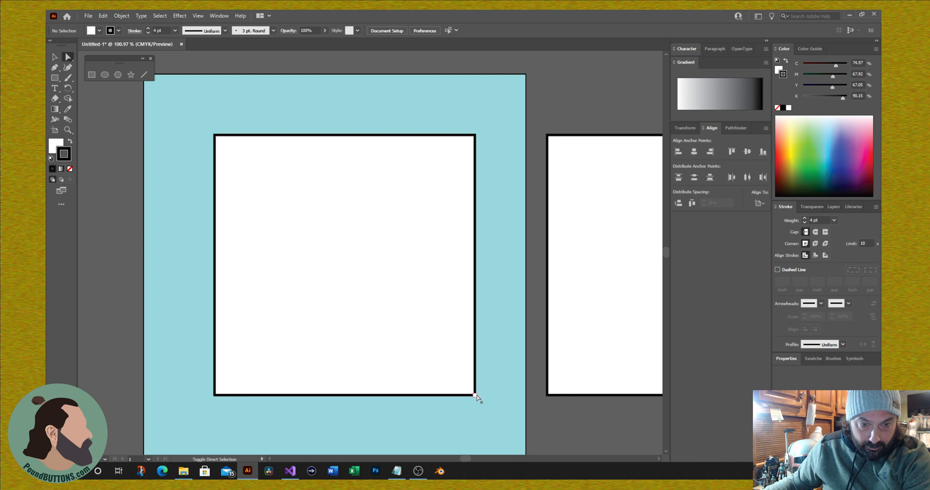
drag(474, 395, 452, 397)
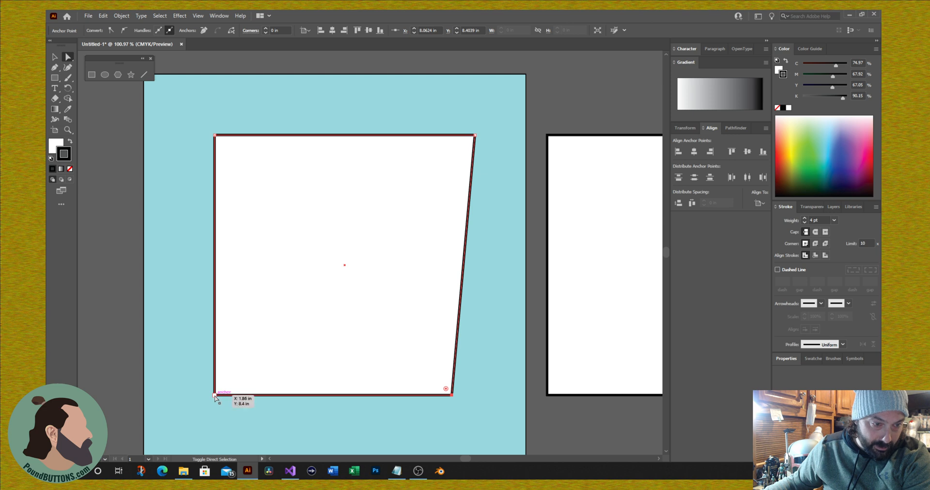
drag(216, 397, 234, 396)
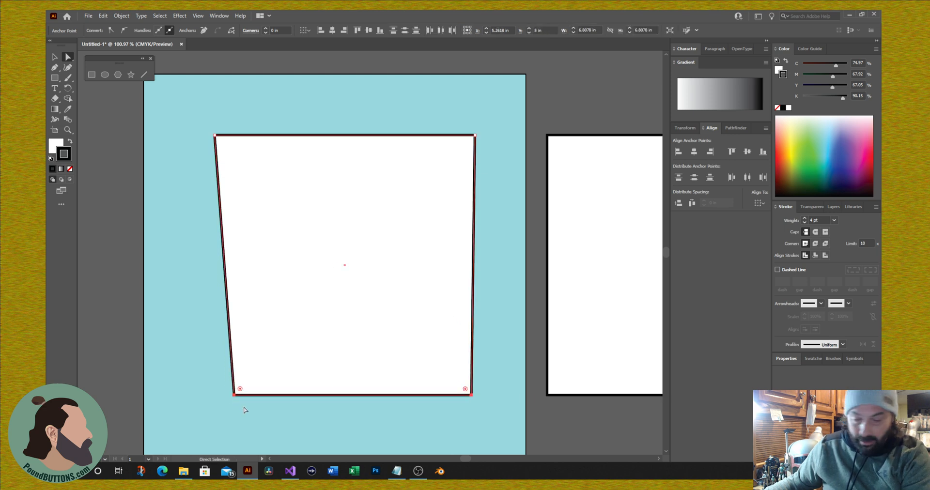
key(ctrl+z)
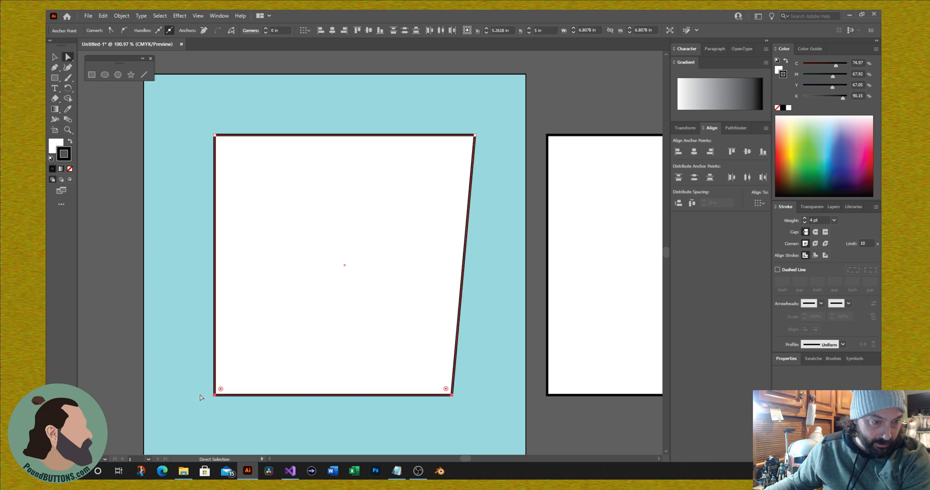
click(192, 383)
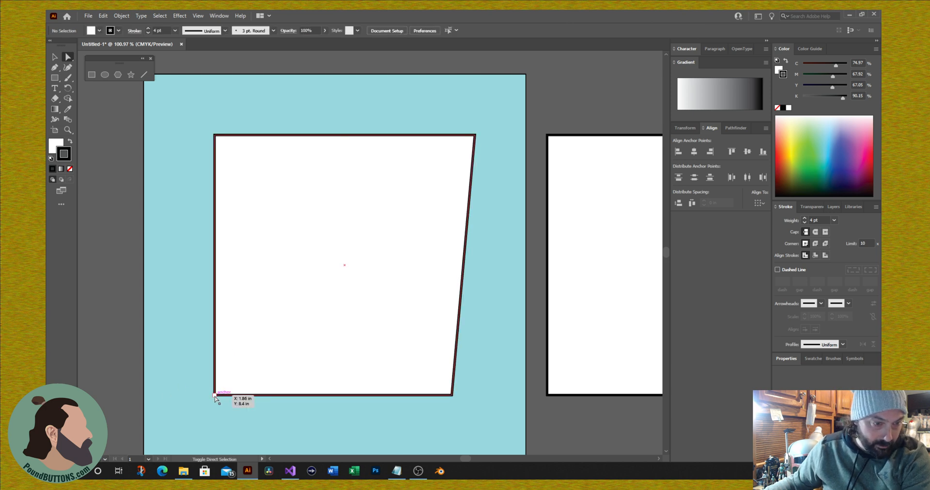
drag(215, 395, 238, 396)
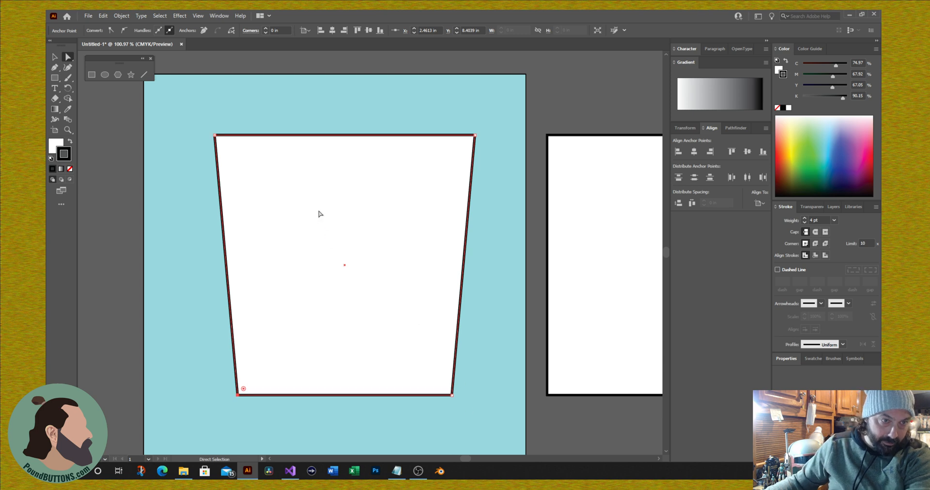
Round both top corners of the tapered shape to a radius of about 0.79 in.
click(210, 108)
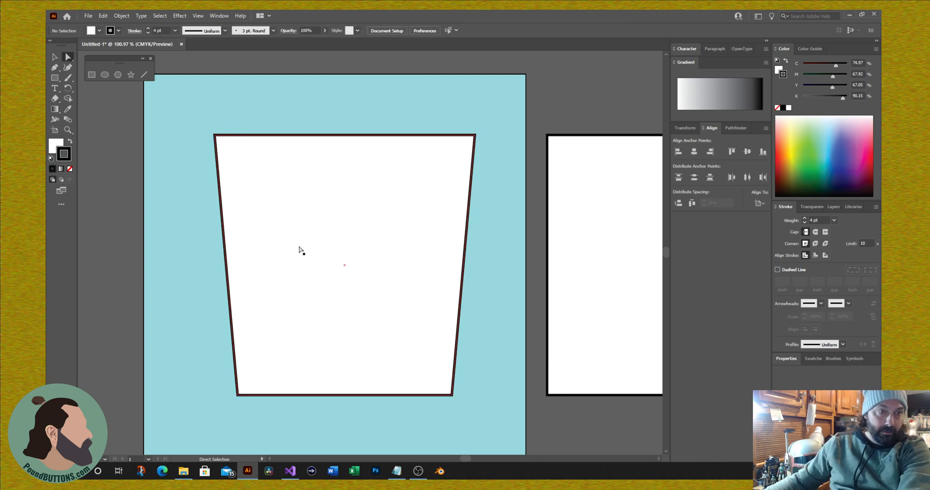
click(227, 262)
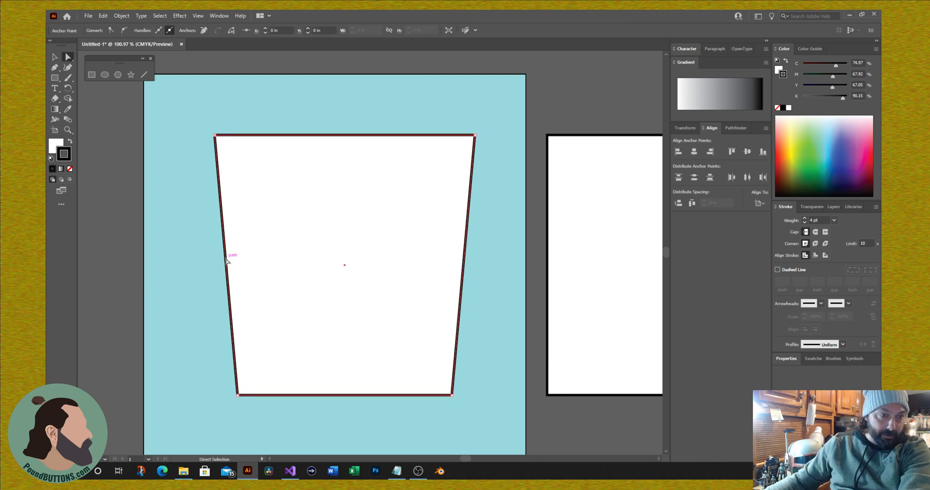
click(216, 137)
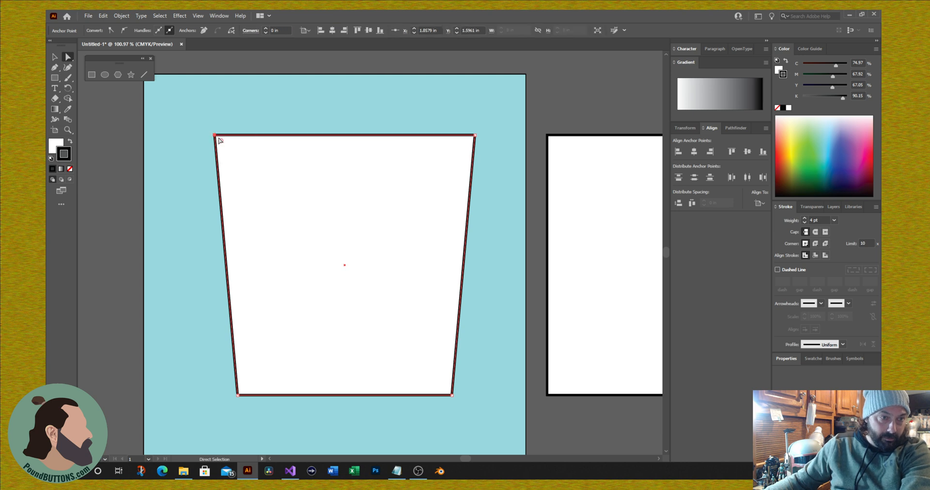
shift+click(475, 135)
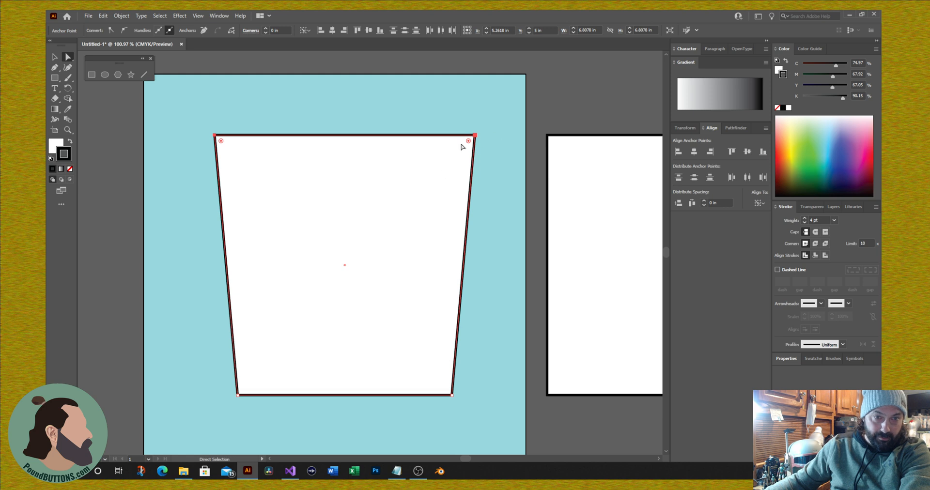
drag(468, 141, 448, 176)
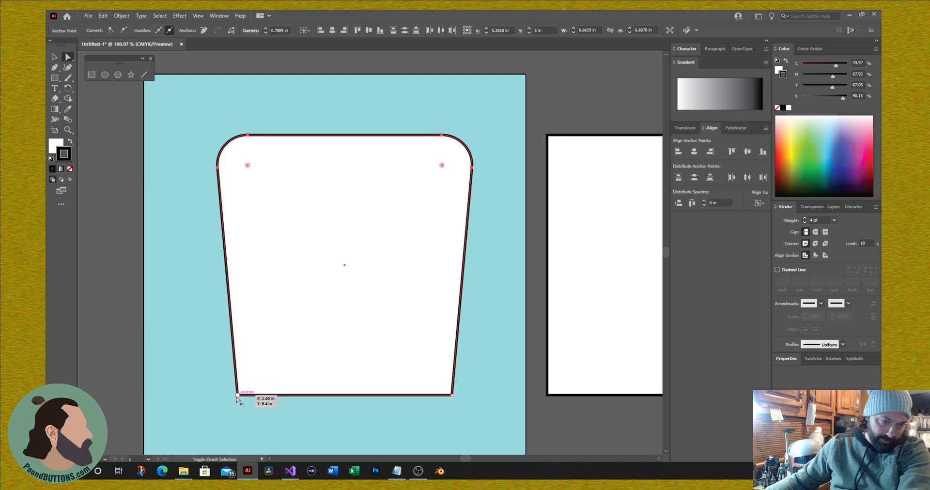
Round both bottom corners of the tapered shape to a radius of about 0.56 in.
click(222, 402)
click(239, 396)
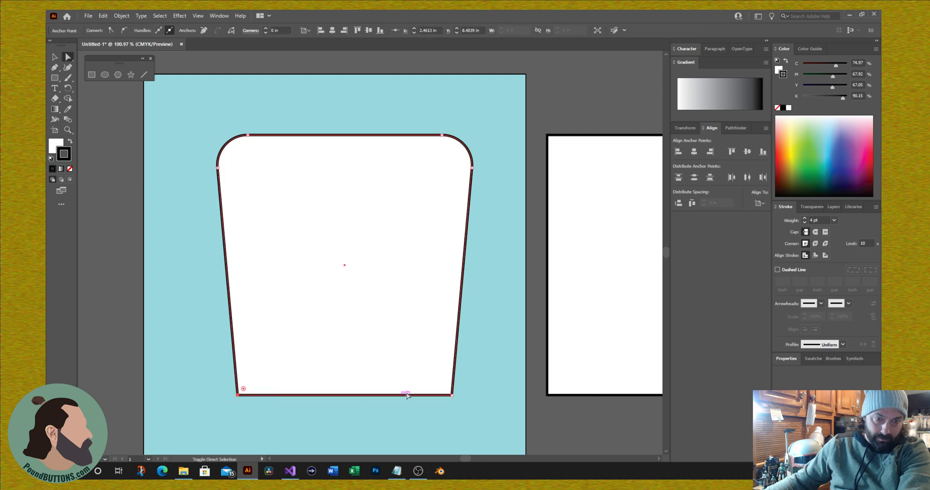
shift+click(452, 395)
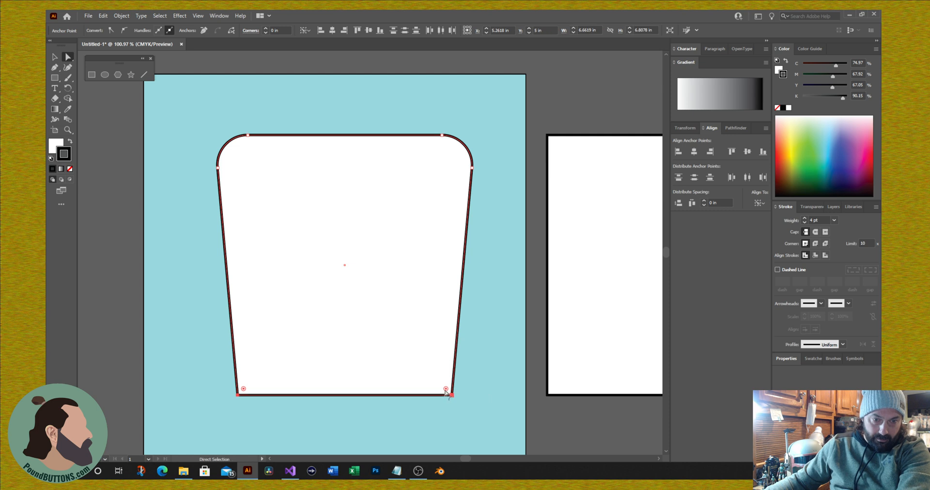
drag(445, 390, 440, 371)
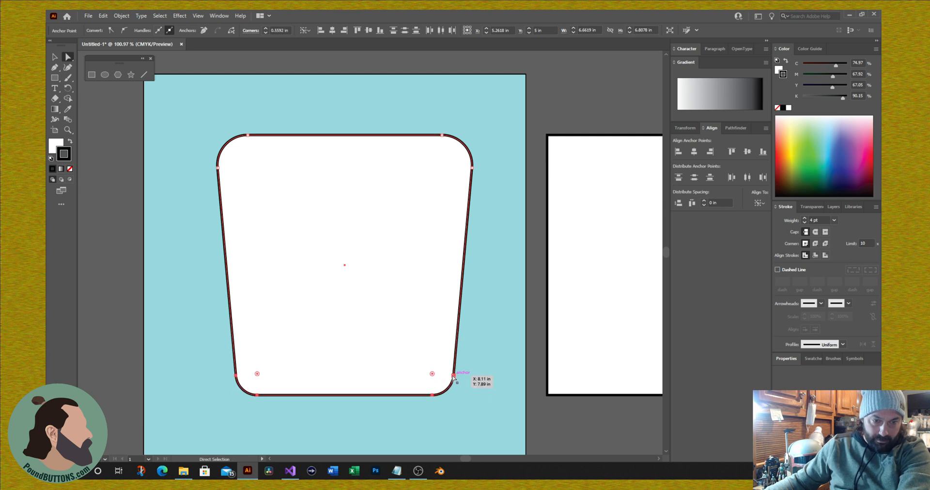
Try to reshape the rounded bottom corners by raising their side anchor points, and undo the change.
click(464, 365)
click(454, 377)
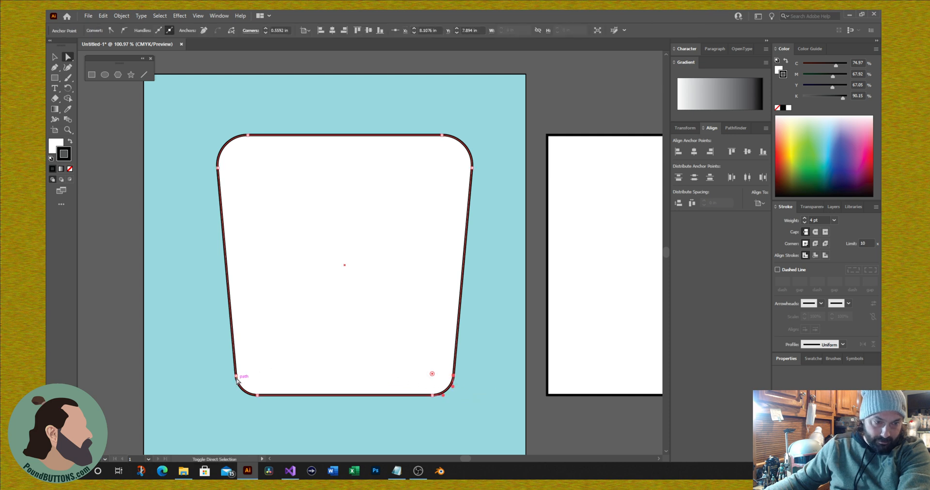
shift+click(250, 386)
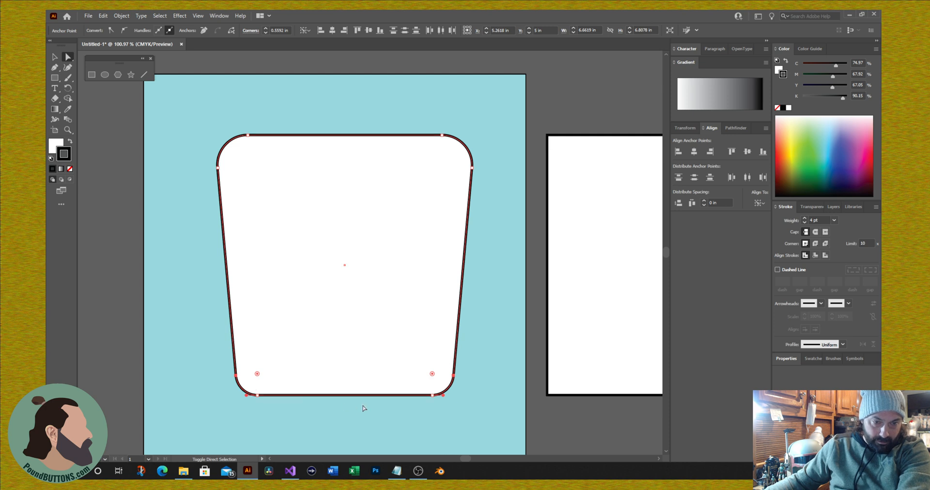
drag(454, 378, 461, 335)
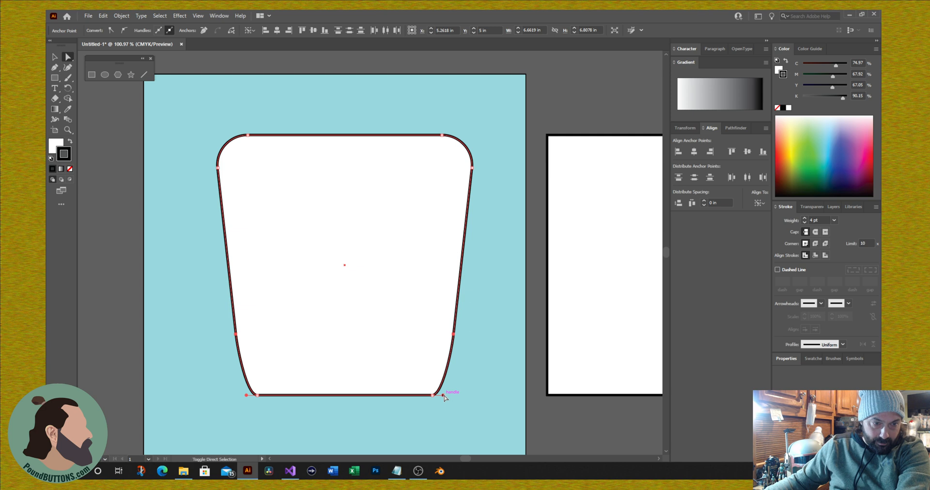
mouse_move(445, 399)
mouse_down()
mouse_move(436, 417)
mouse_move(444, 396)
mouse_up()
key(ctrl)
key(ctrl+z)
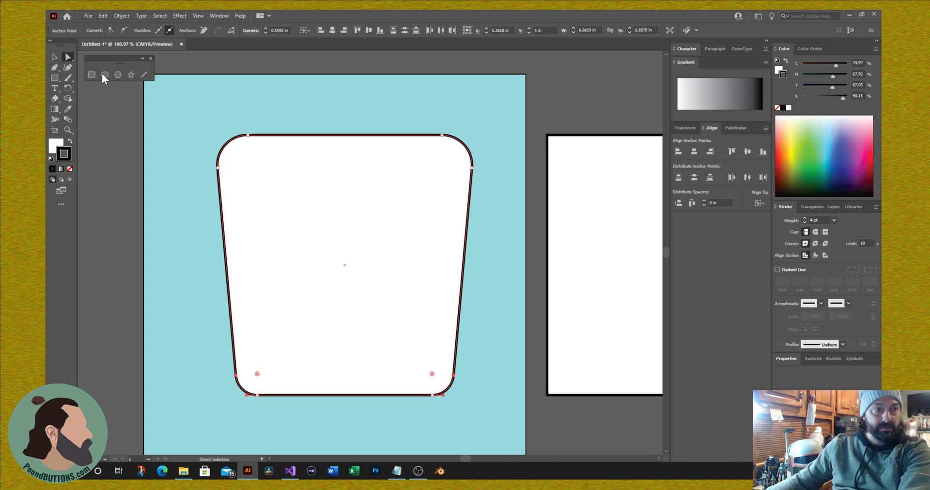
Draw a hexagon about 5.05 in wide and 4.38 in tall, and rotate it so that one corner points up.
click(118, 77)
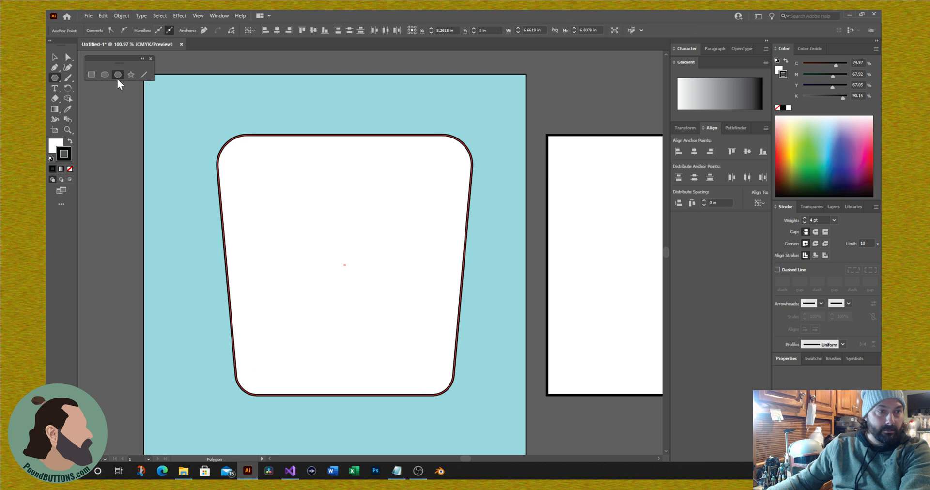
drag(189, 243, 203, 339)
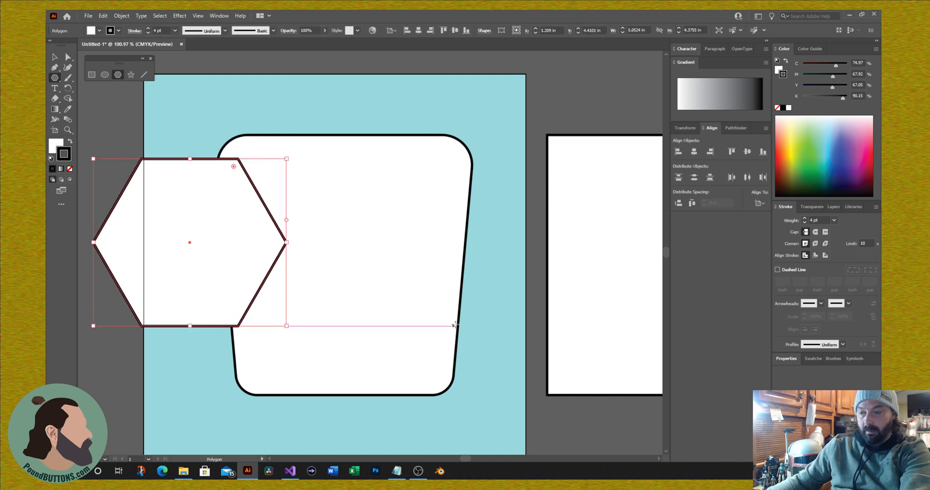
key(r)
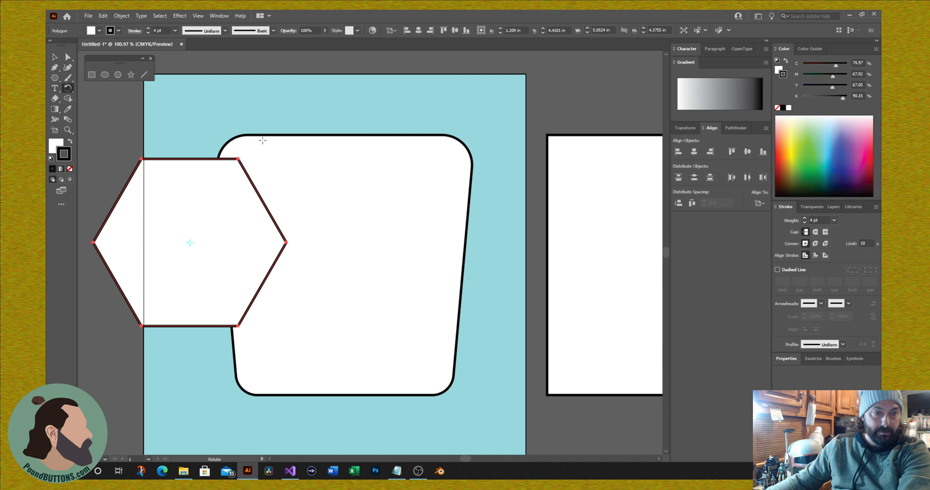
drag(445, 258, 381, 360)
drag(243, 392, 261, 449)
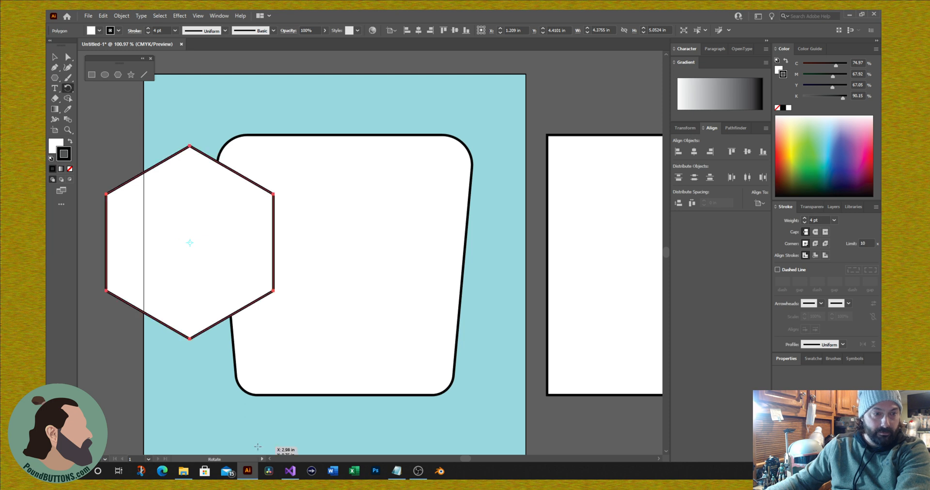
Place the hexagon over the tapered shape's lower edge, widen it to about 5.10 in, and centre it horizontally with the shape.
click(54, 58)
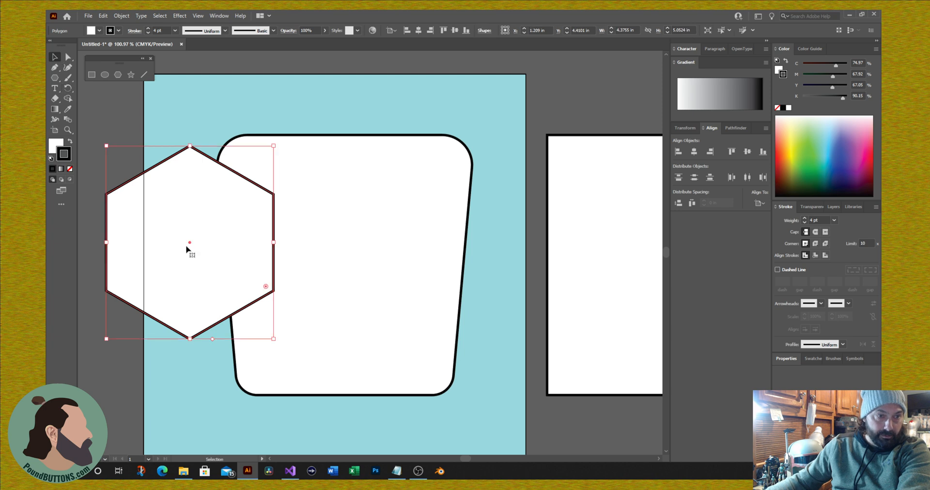
drag(189, 245, 332, 346)
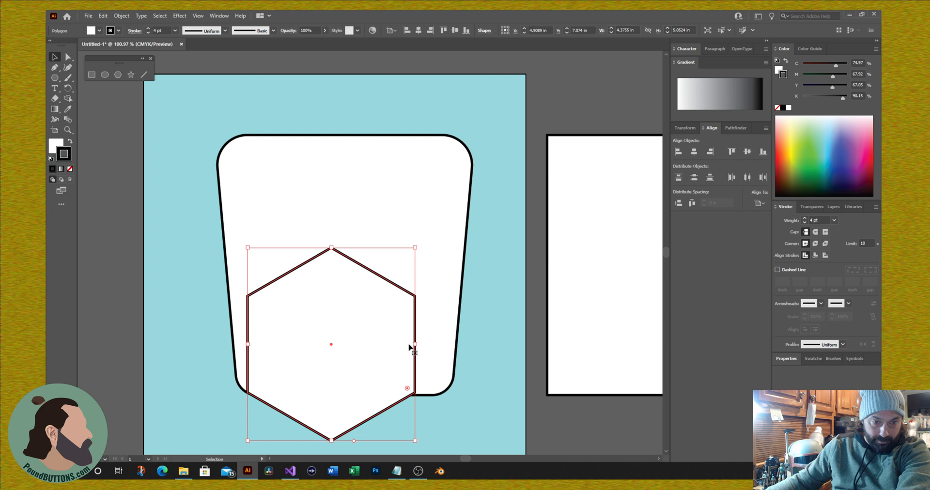
drag(415, 345, 443, 347)
mouse_move(211, 130)
mouse_down()
mouse_move(373, 417)
mouse_move(500, 409)
mouse_move(499, 401)
mouse_up()
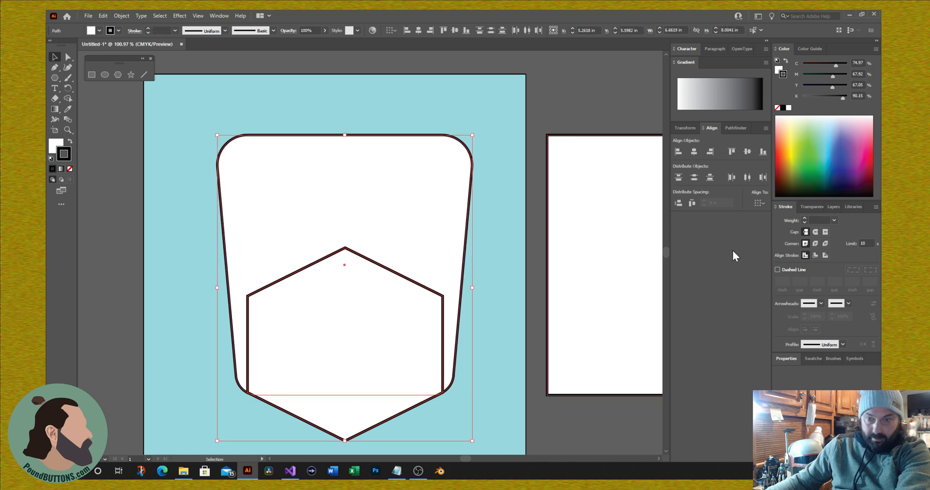
click(693, 152)
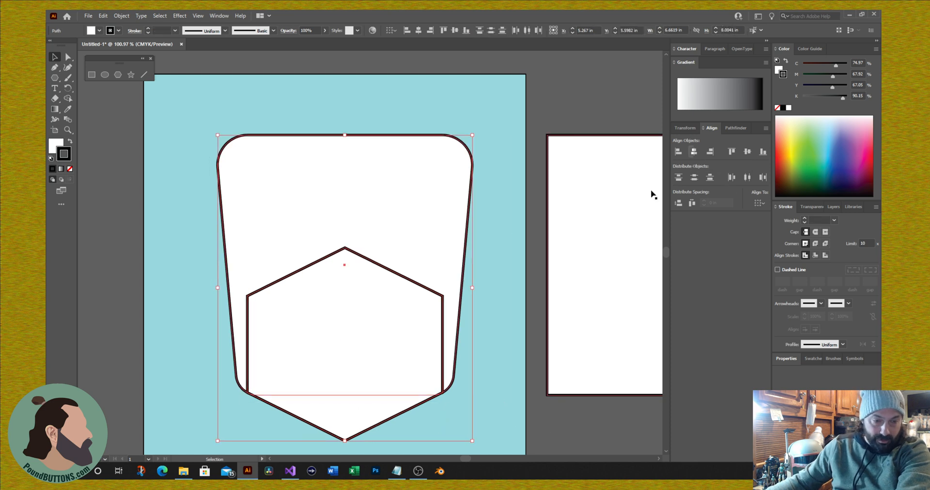
Round the hexagon's bottom corner to a radius of about 4.16 in.
click(68, 56)
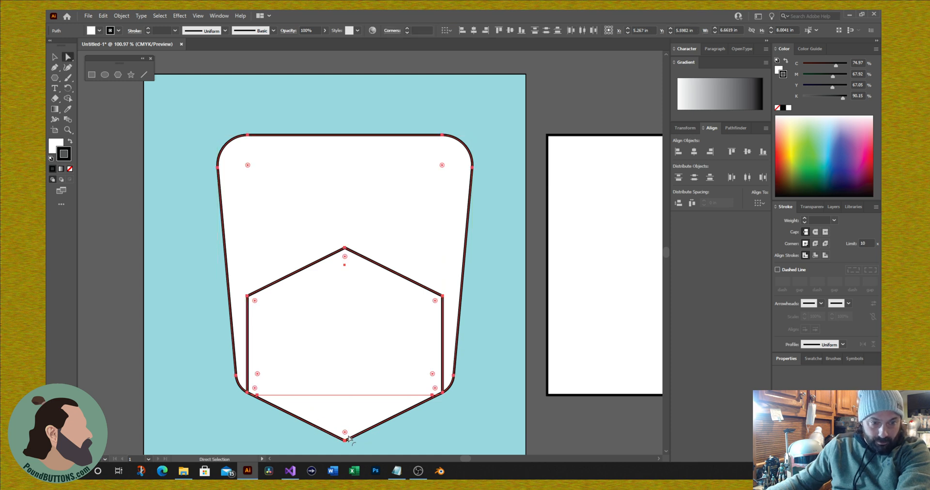
click(295, 449)
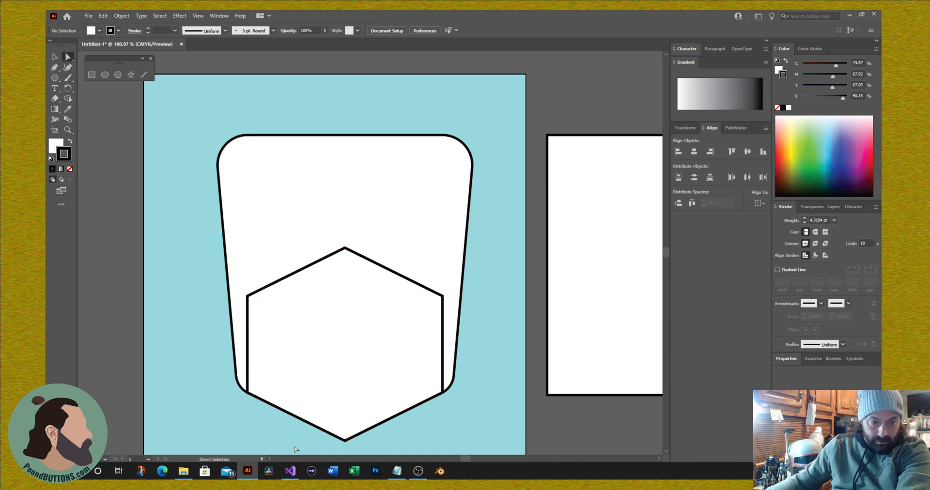
click(345, 441)
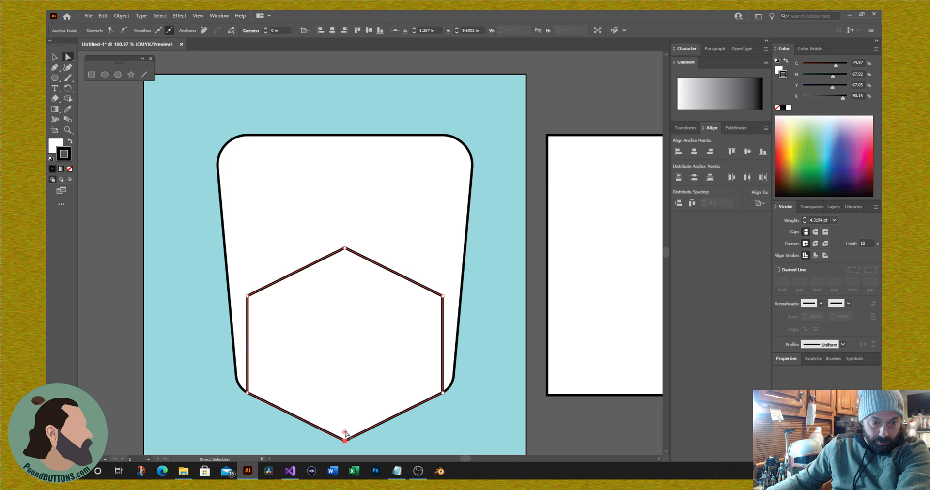
drag(345, 434, 339, 265)
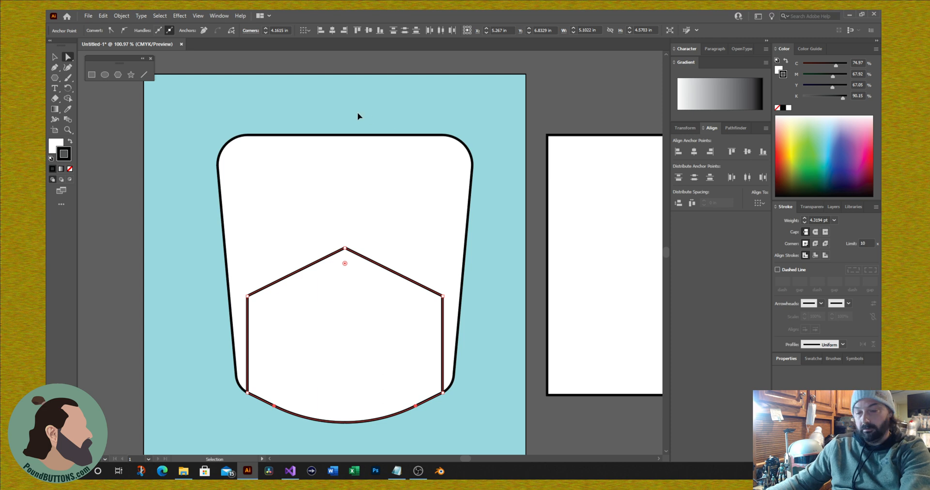
Try to unite the hexagon with the tapered shape using Pathfinder, and undo the union.
drag(234, 124, 358, 306)
shift+click(605, 266)
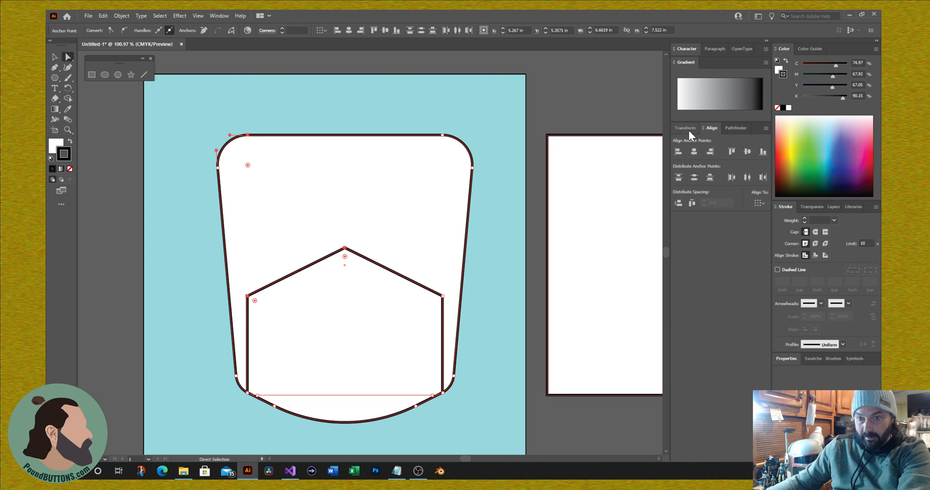
click(735, 127)
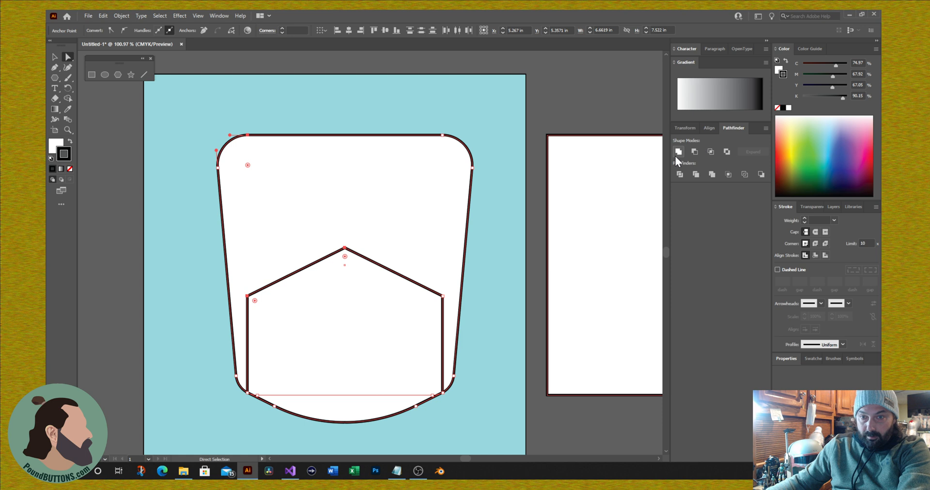
click(678, 152)
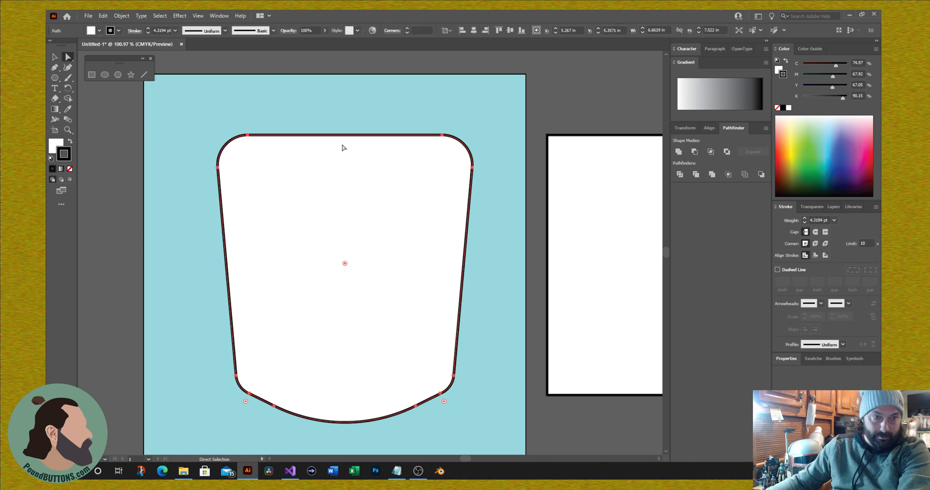
click(366, 168)
key(ctrl+z)
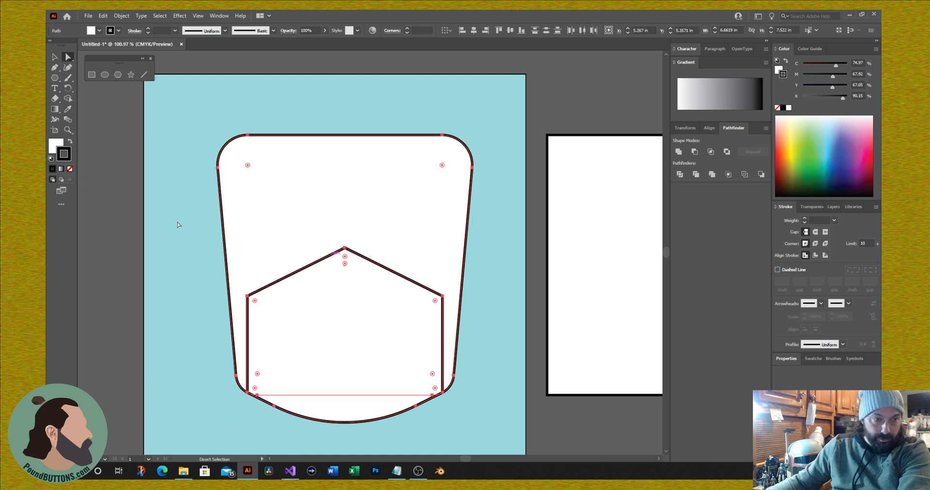
Move the tapered shape and the hexagon together slightly upward on the artboard.
click(54, 57)
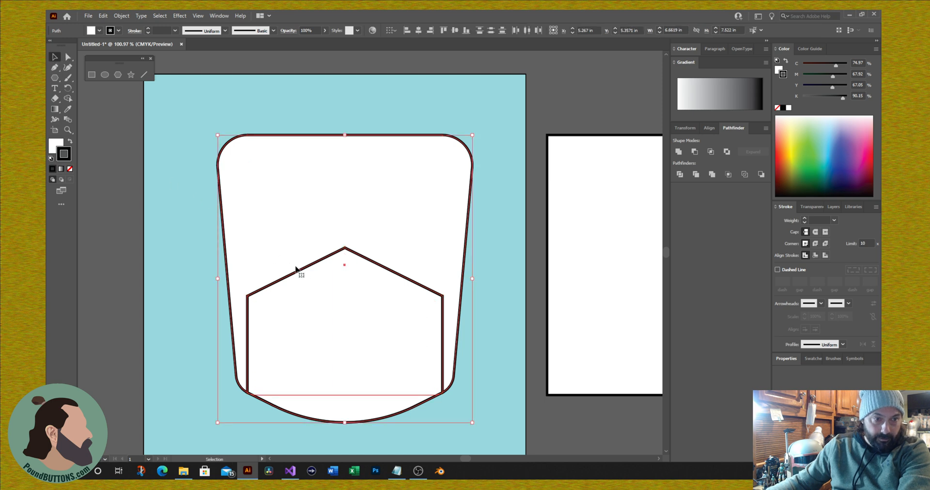
drag(304, 271, 303, 262)
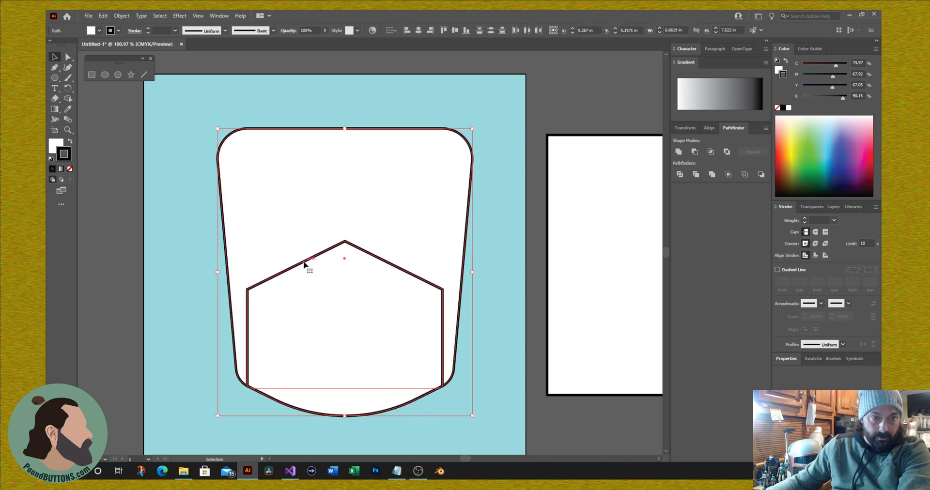
click(190, 274)
Try to move the hexagon alone up toward the tapered shape's top edge, and undo the move.
click(310, 263)
drag(310, 262, 311, 155)
key(ctrl+z)
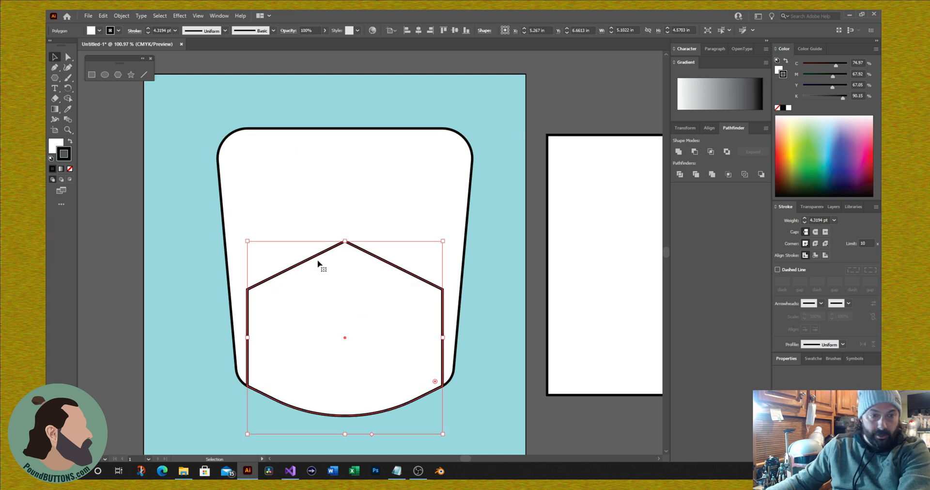
Make a copy of the hexagon reflected across the horizontal axis.
right_click(317, 265)
mouse_move(363, 211)
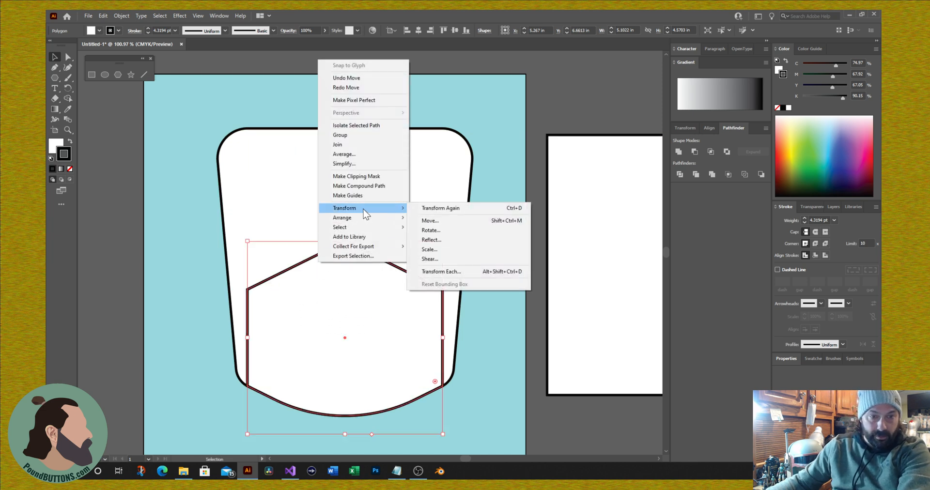
click(444, 240)
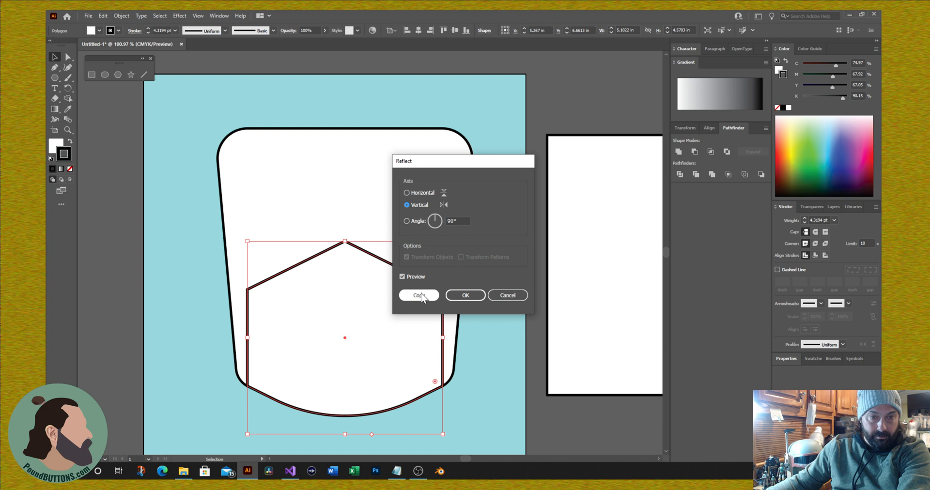
click(406, 194)
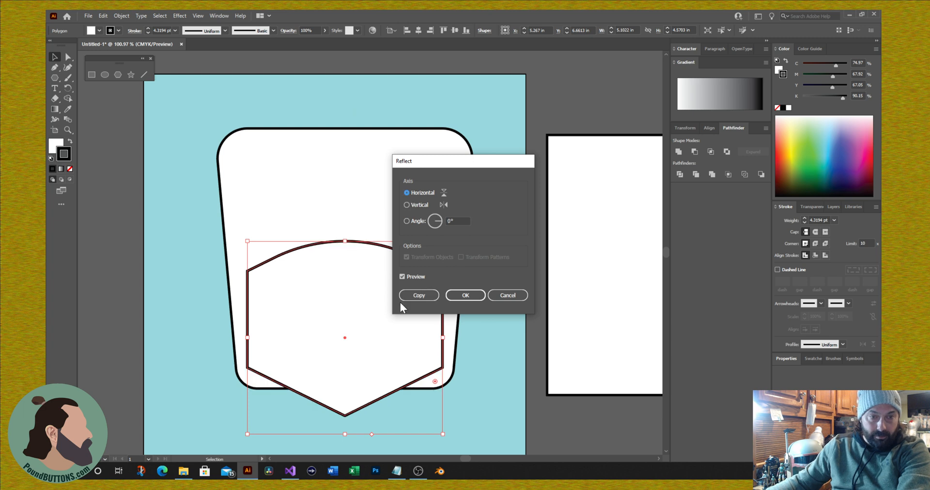
click(419, 295)
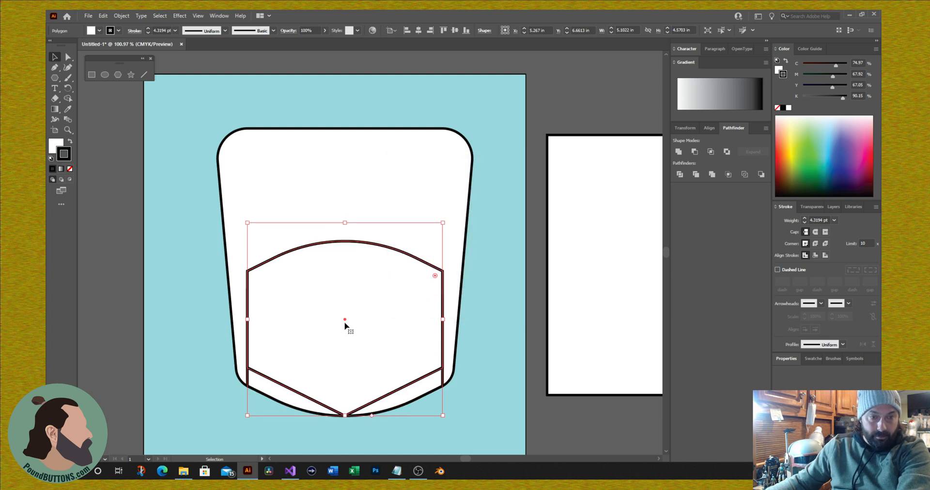
Flatten the reflected hexagon copy to about 1.79 in tall and place it over the tapered shape's top edge, centred at about Y 1.88 in.
drag(344, 320, 343, 183)
drag(344, 86, 344, 103)
drag(347, 134, 355, 209)
drag(346, 245, 347, 146)
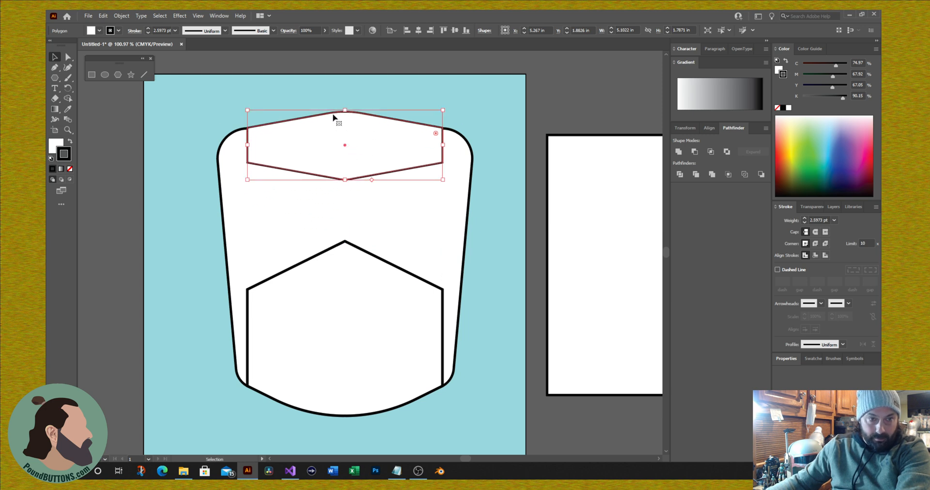
Select the tapered shape and both hexagons and unite them into a single outline with Pathfinder.
click(69, 57)
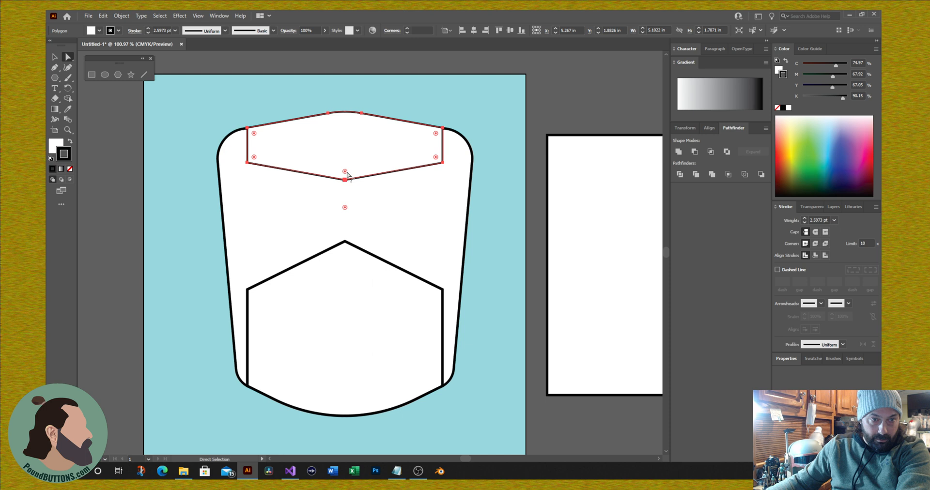
mouse_move(346, 173)
mouse_down()
mouse_move(345, 146)
mouse_move(345, 183)
mouse_up()
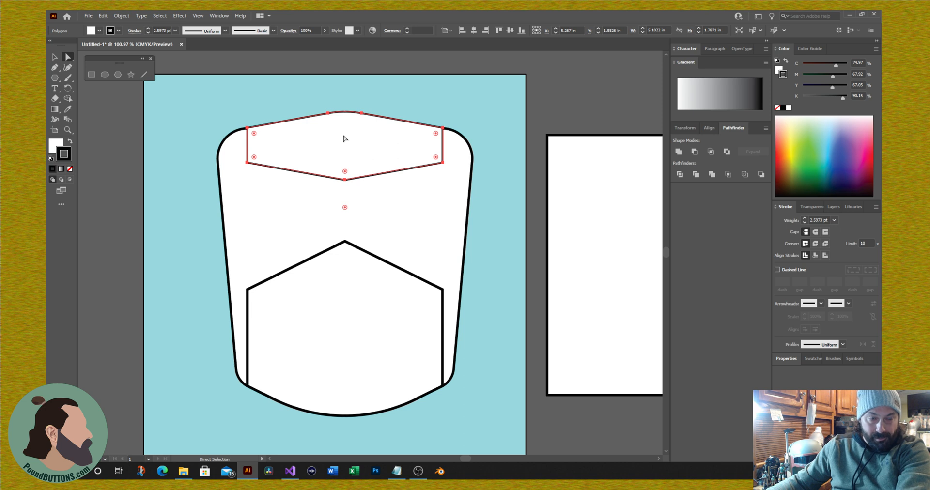
drag(182, 104, 497, 429)
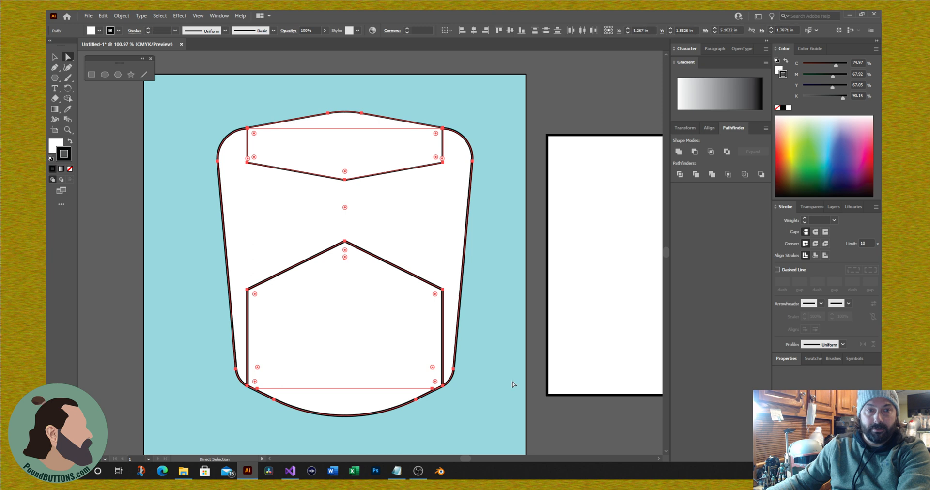
click(683, 155)
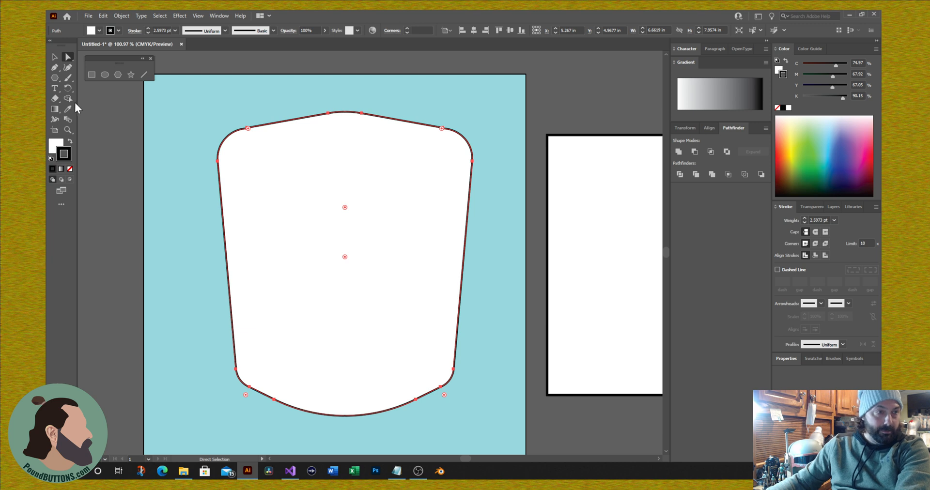
Draw a rectangle about 1.78 by 2.63 in over the tapered shape's left edge and round its corners to about 0.76 in.
click(92, 74)
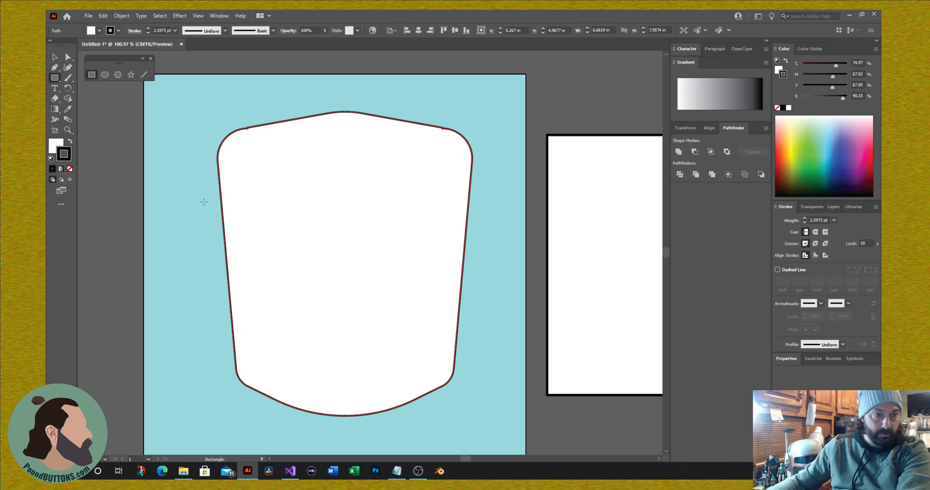
mouse_move(191, 215)
mouse_down()
mouse_move(274, 324)
mouse_move(260, 314)
mouse_up()
drag(197, 221, 219, 246)
right_click(227, 264)
click(225, 263)
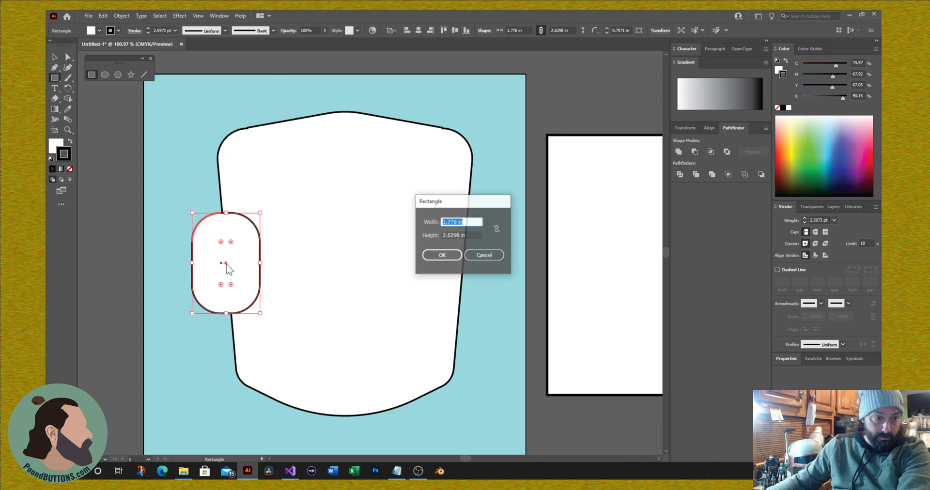
click(485, 255)
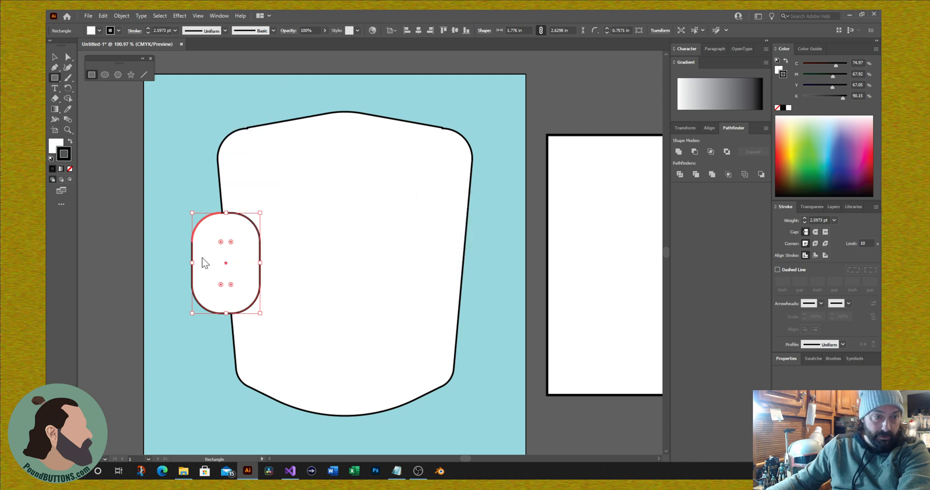
Copy the rounded rectangle about 6 in straight across to the shape's right edge, and shift the original slightly inward to match its overhang.
drag(227, 265, 455, 271)
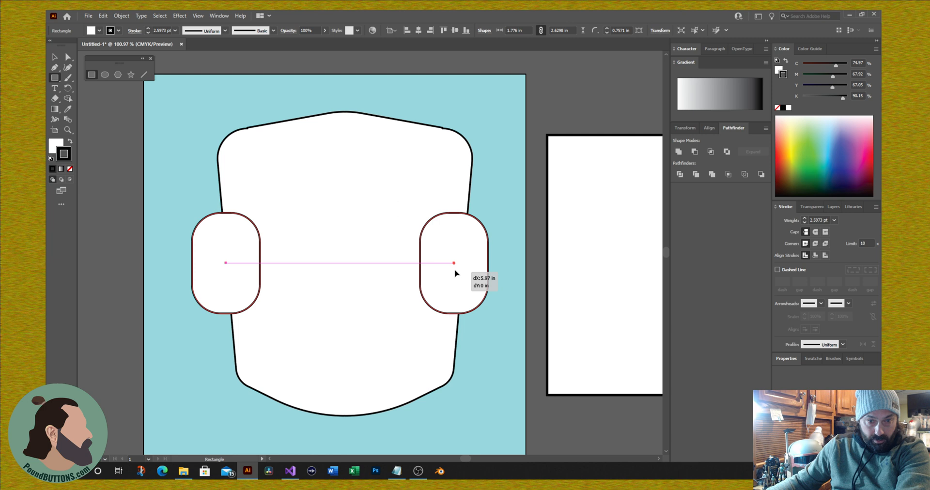
drag(455, 273, 453, 269)
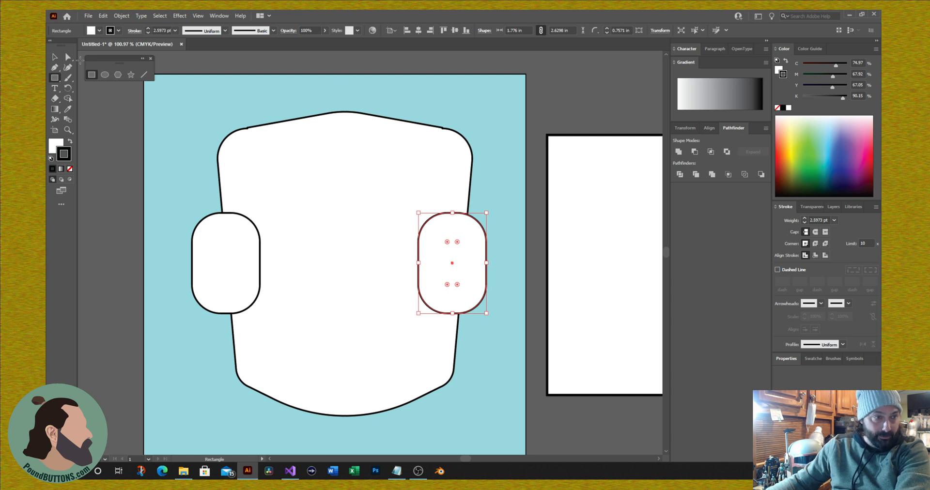
click(54, 57)
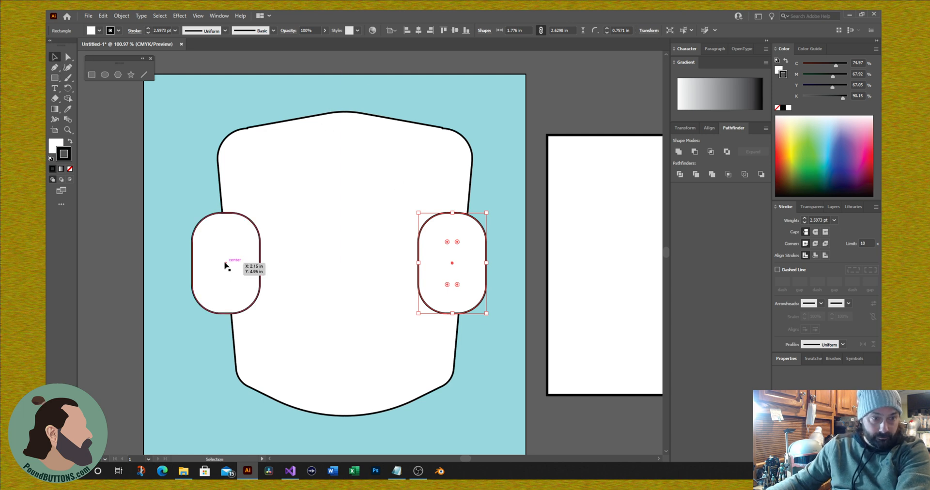
mouse_move(224, 265)
mouse_down()
mouse_move(240, 266)
mouse_move(218, 264)
mouse_up()
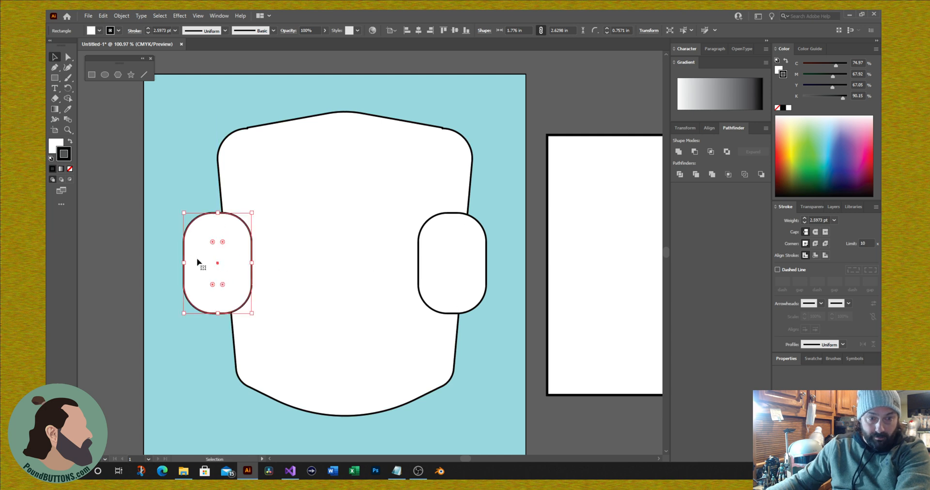
drag(218, 264, 238, 267)
Select only the two rounded rectangles at the sides of the tapered shape and group them.
drag(185, 101, 494, 419)
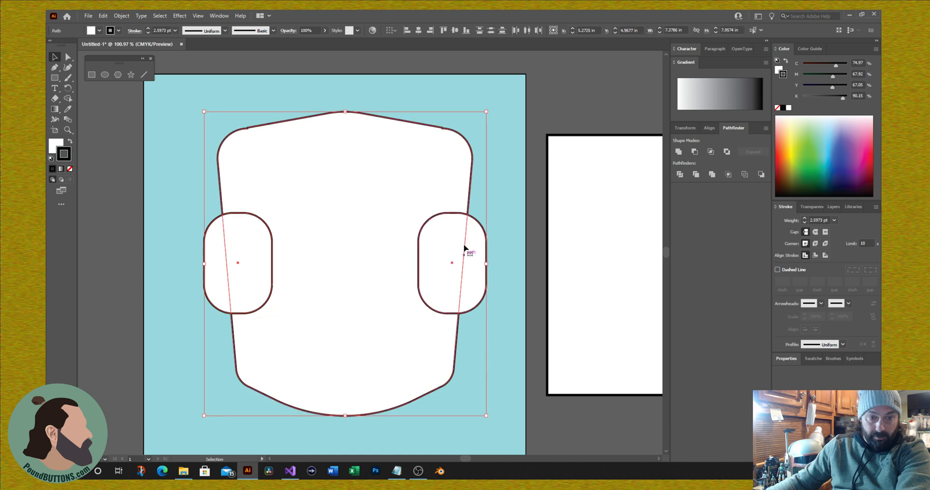
click(503, 258)
click(466, 268)
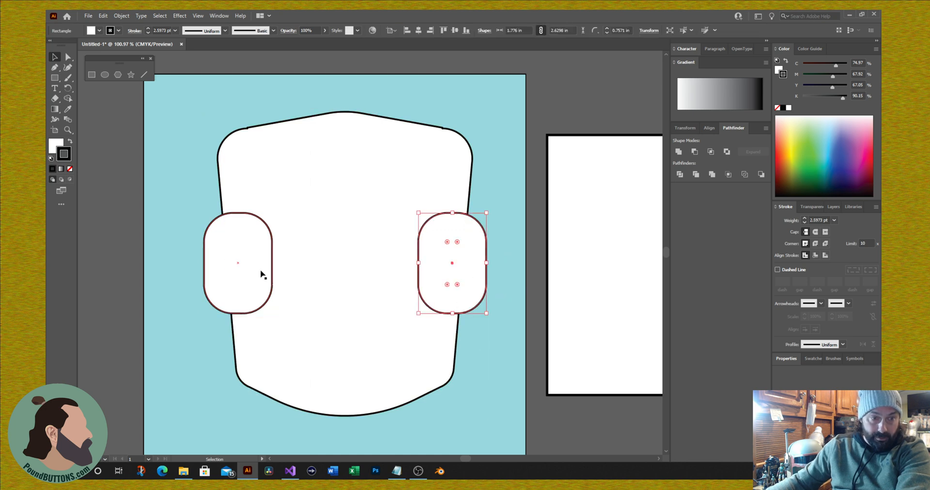
shift+click(235, 266)
right_click(234, 265)
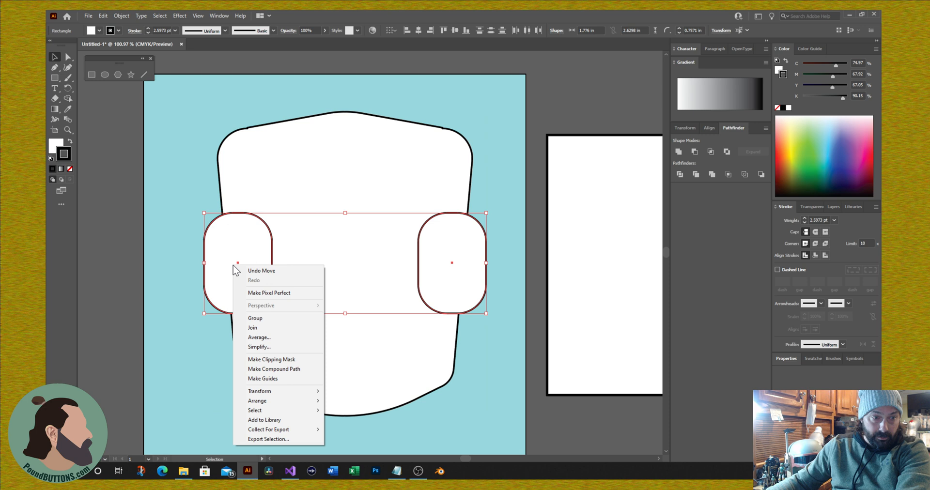
click(269, 317)
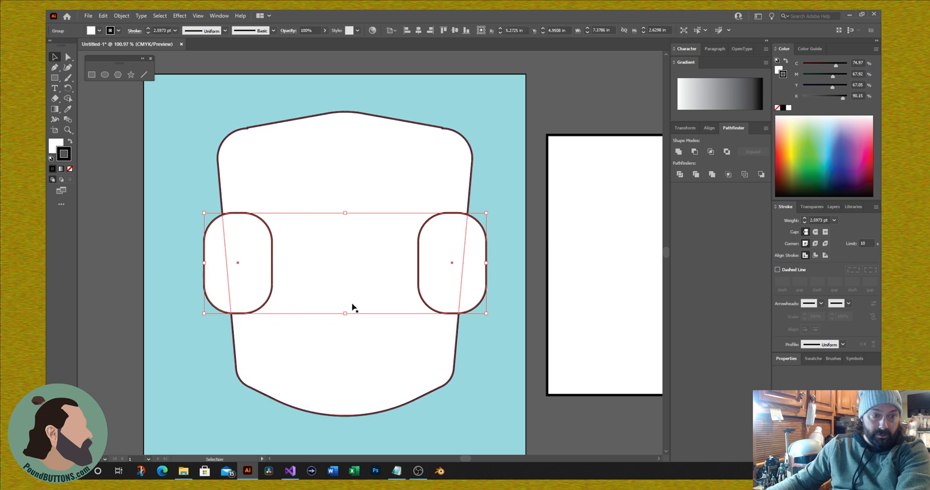
Select the tapered shape with the grouped side rectangles and align them on their horizontal centres.
drag(182, 114, 504, 427)
click(710, 127)
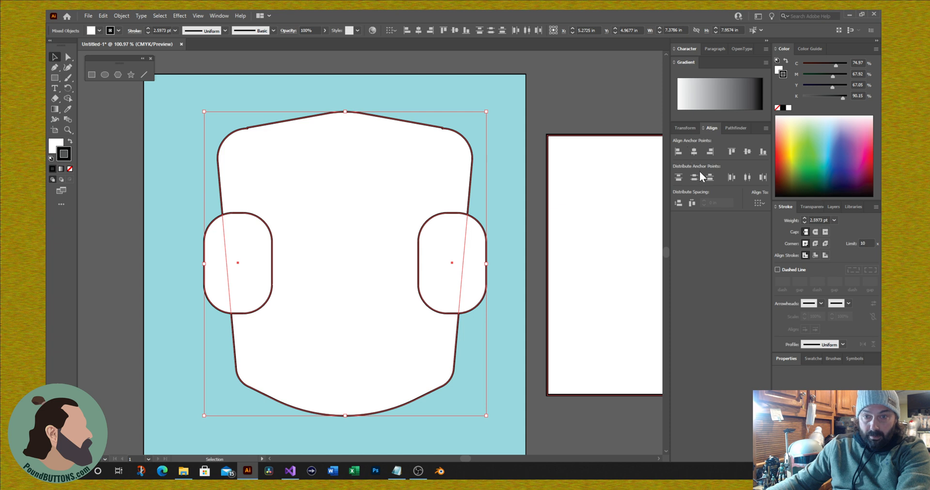
click(698, 153)
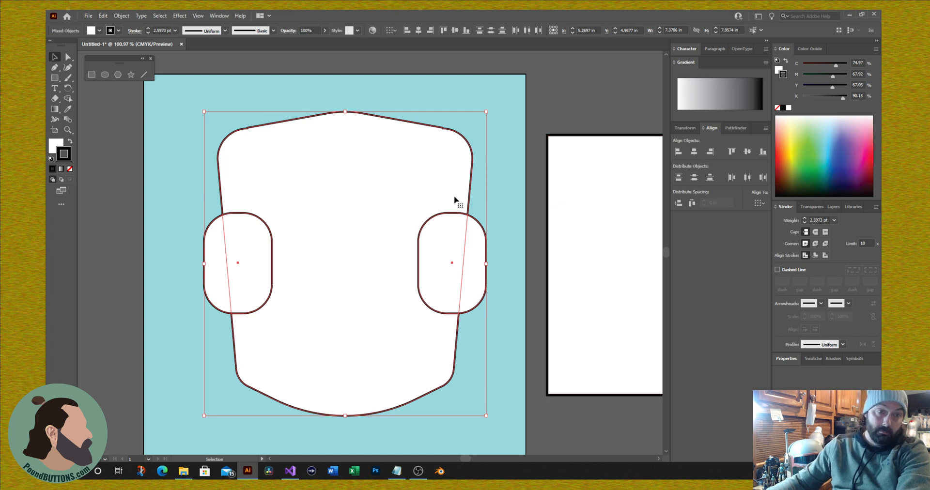
Save the document in the Pictures folder as an Adobe Illustrator file named Scouttrooper, in Illustrator 2020 version.
key(a)
key(ctrl+s)
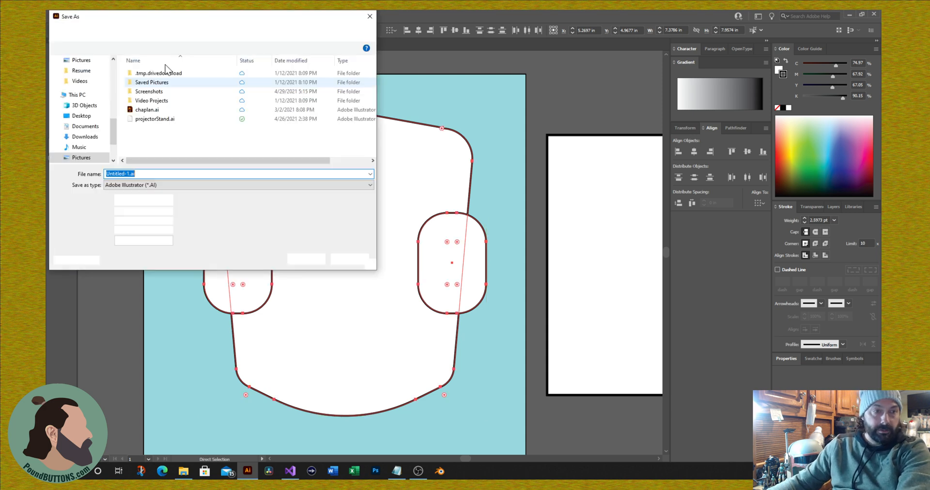
text(Scouttrooper)
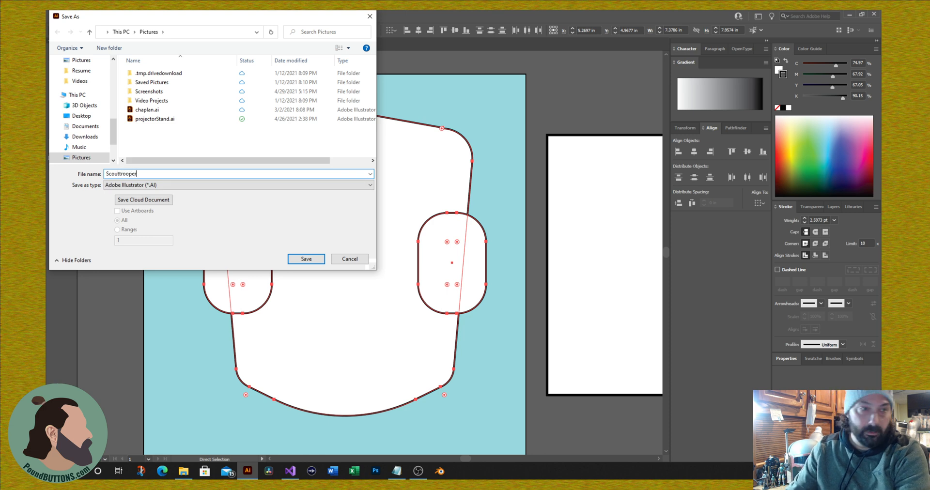
key(Return)
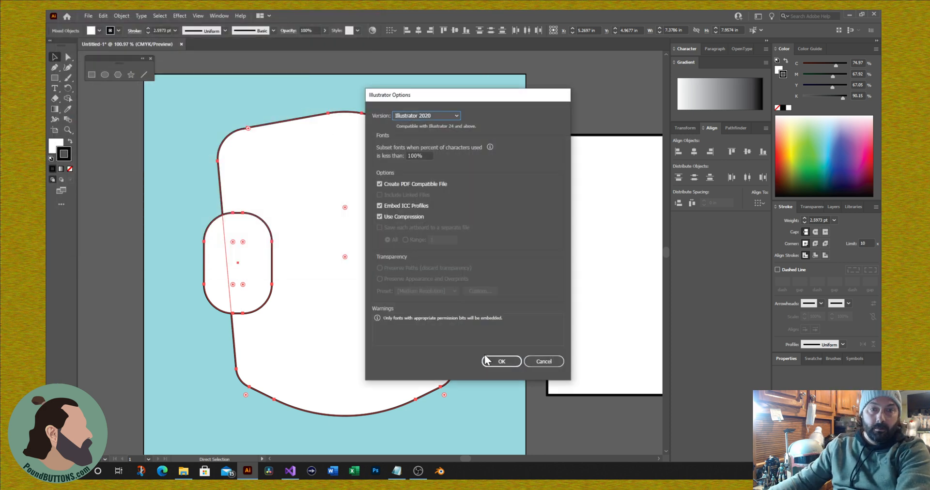
click(509, 362)
key(v)
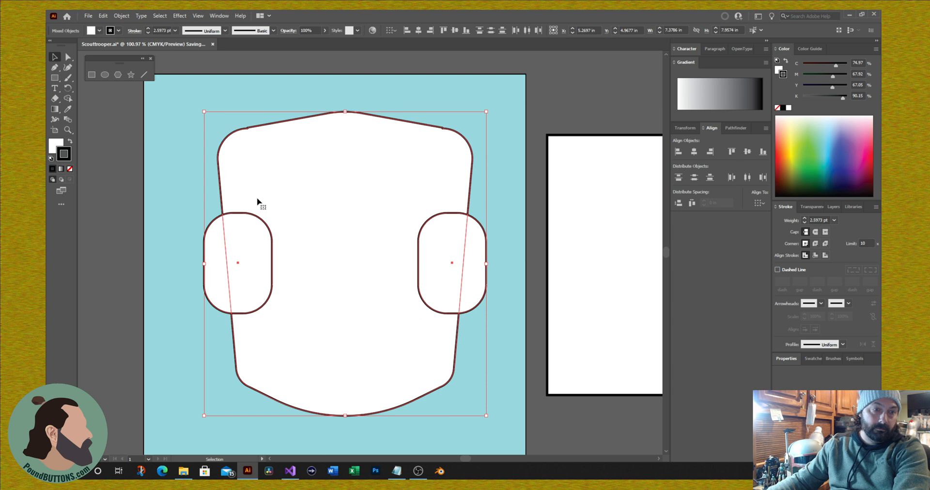
Send the grouped side rectangles backward so they sit behind the tapered shape.
click(182, 242)
right_click(208, 270)
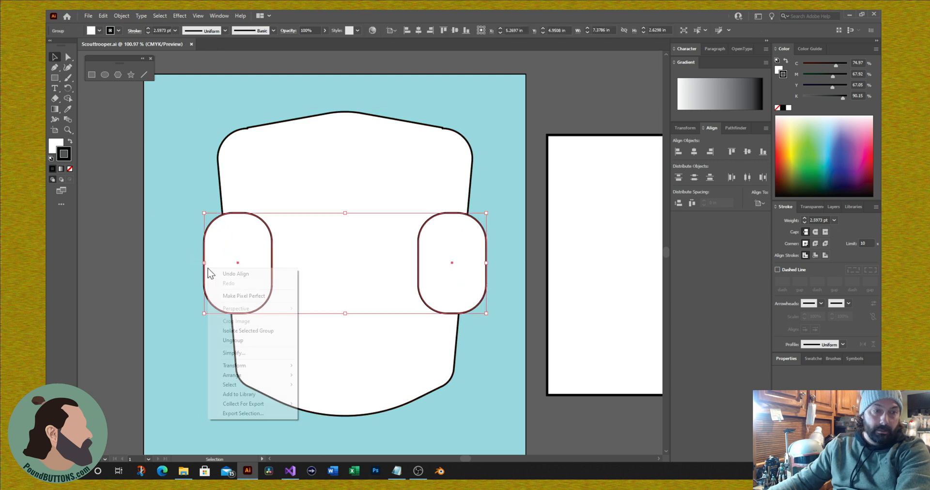
key(Escape)
key(a)
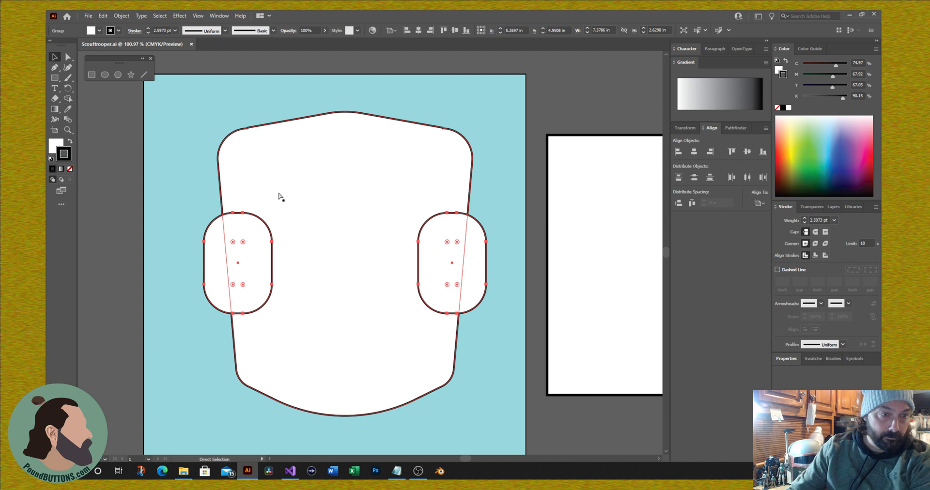
key(ctrl+bracketleft)
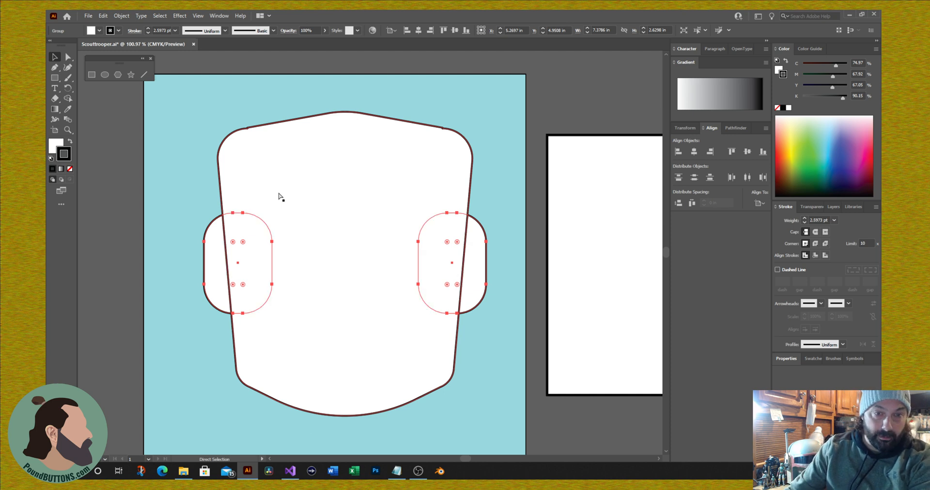
key(v)
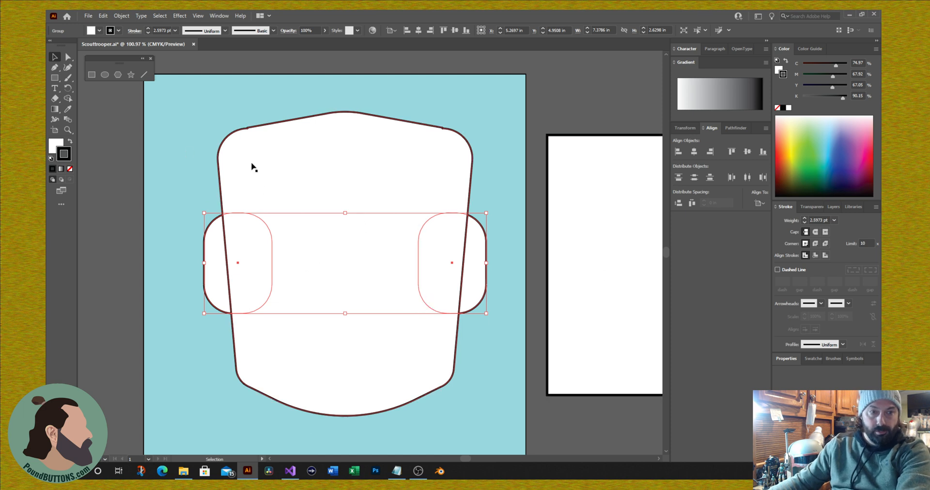
Try to place a copy of the tapered shape across the artboard's right edge, and undo the copy.
click(272, 129)
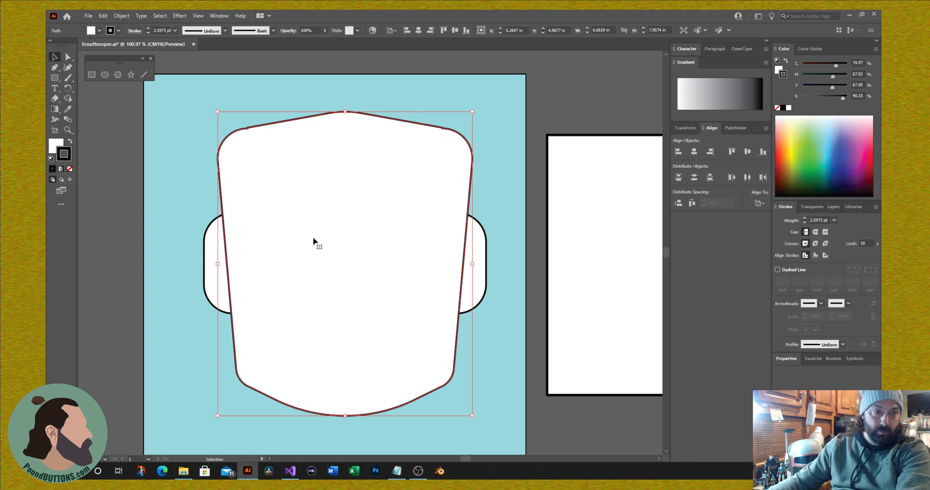
drag(331, 239, 526, 266)
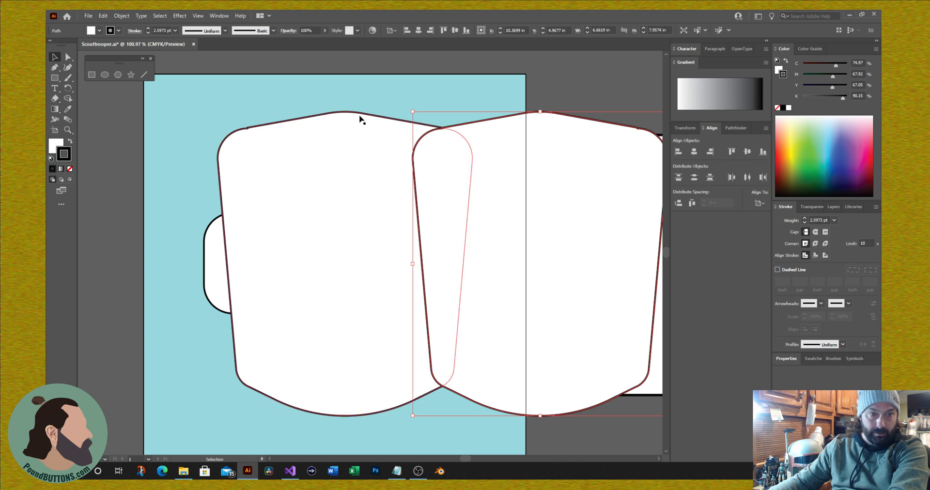
key(ctrl+z)
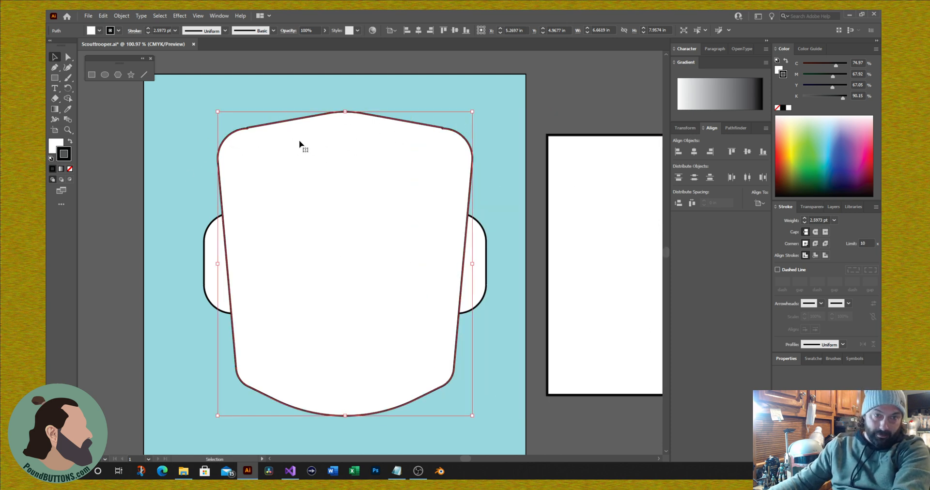
Draw an ellipse about 6.66 by 2.14 in, centred across the upper part of the tapered shape at its full width, and nudge it up slightly.
click(105, 75)
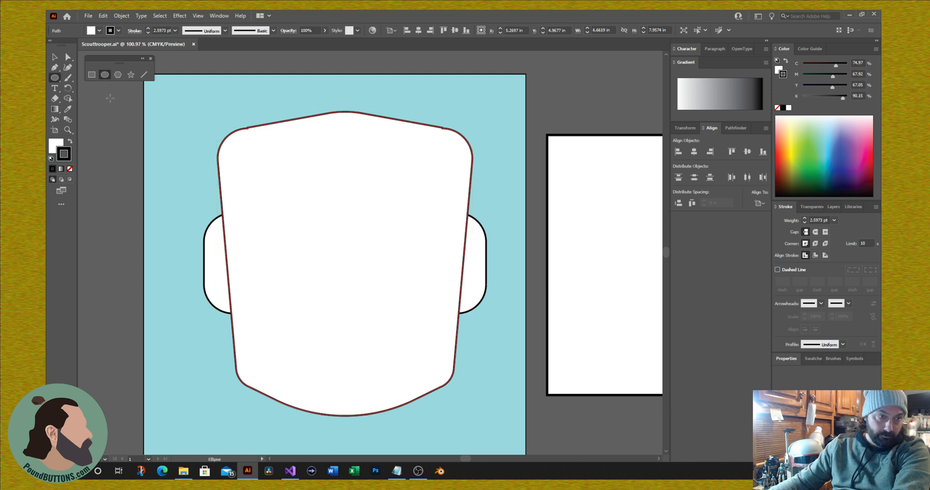
mouse_move(343, 165)
mouse_down()
mouse_move(343, 266)
mouse_move(343, 165)
mouse_up()
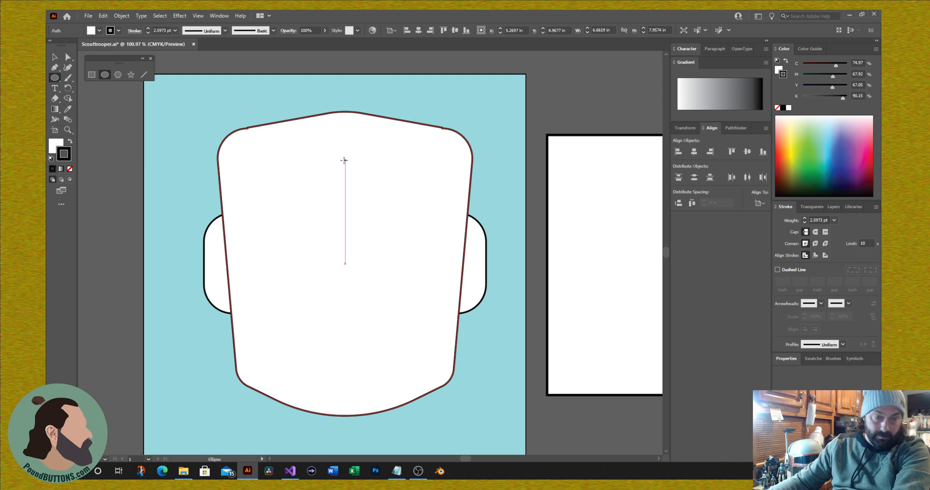
drag(344, 160, 471, 201)
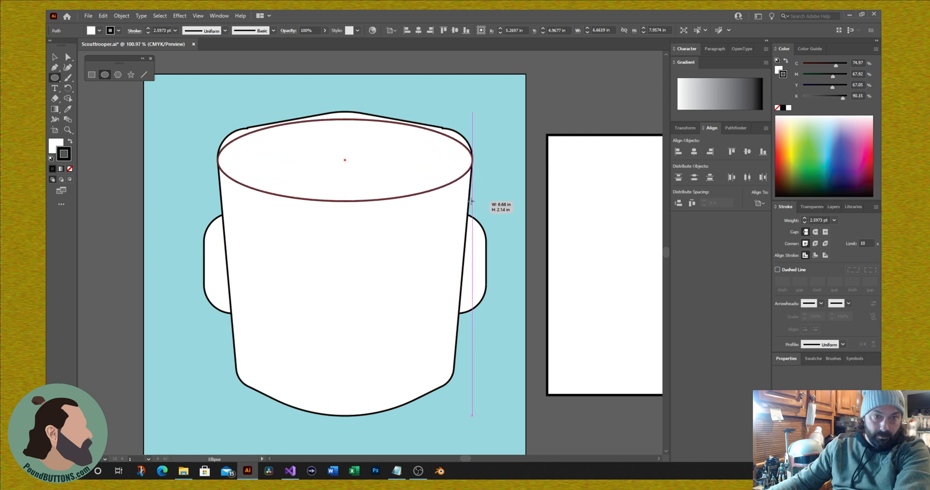
drag(471, 201, 472, 201)
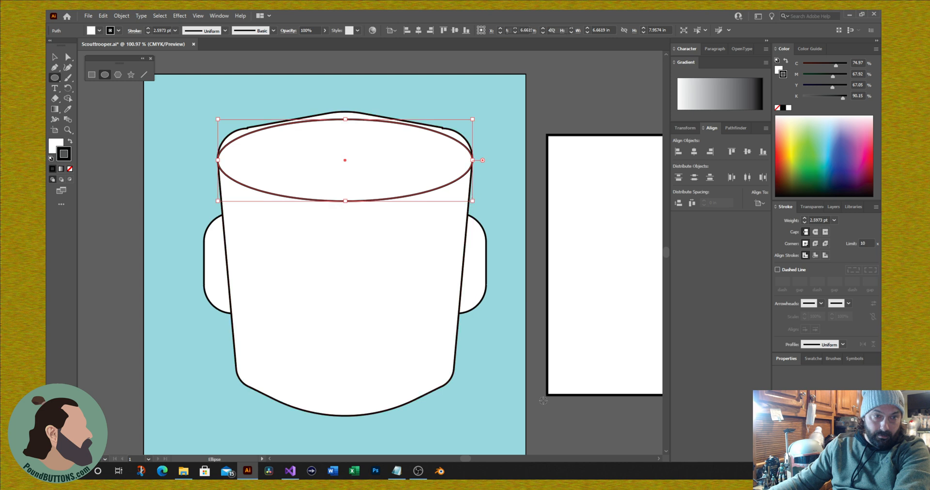
key(Up)
key(Up)
key(Up)
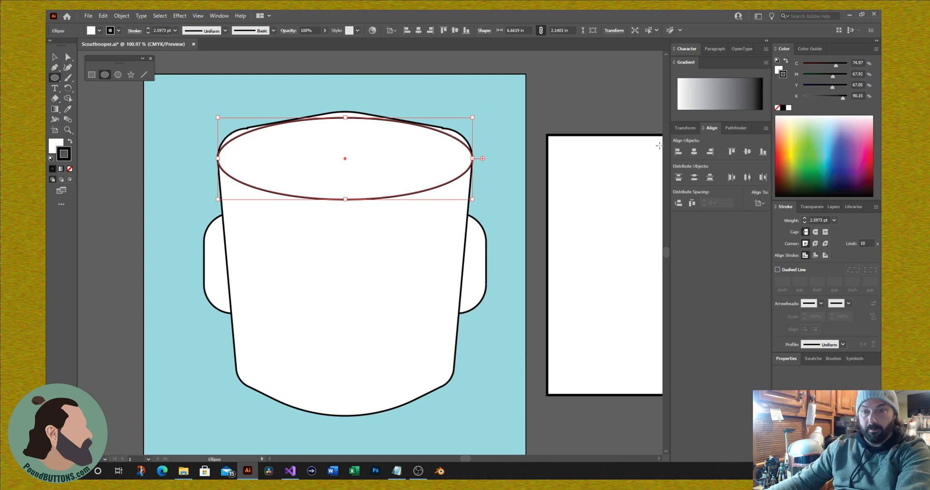
Select the ellipse and the tapered shape without the side rectangles, and apply the Pathfinder Divide operation.
key(v)
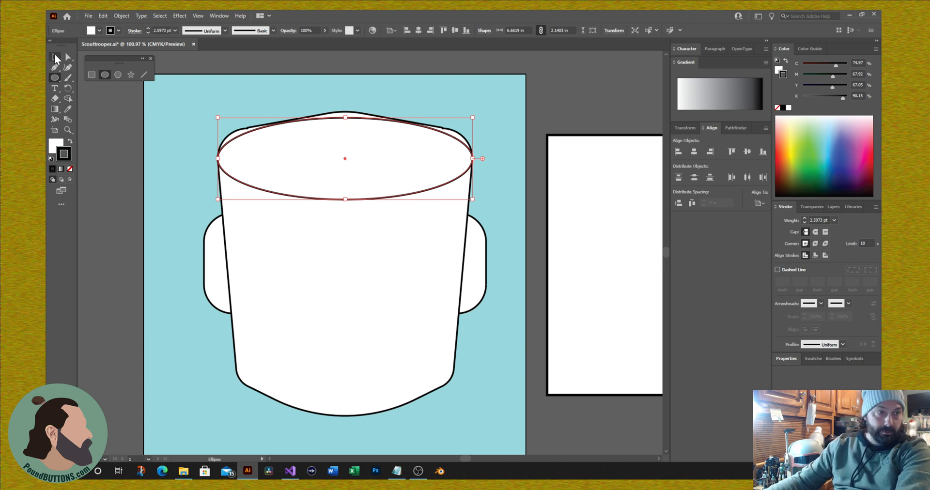
drag(292, 91, 478, 342)
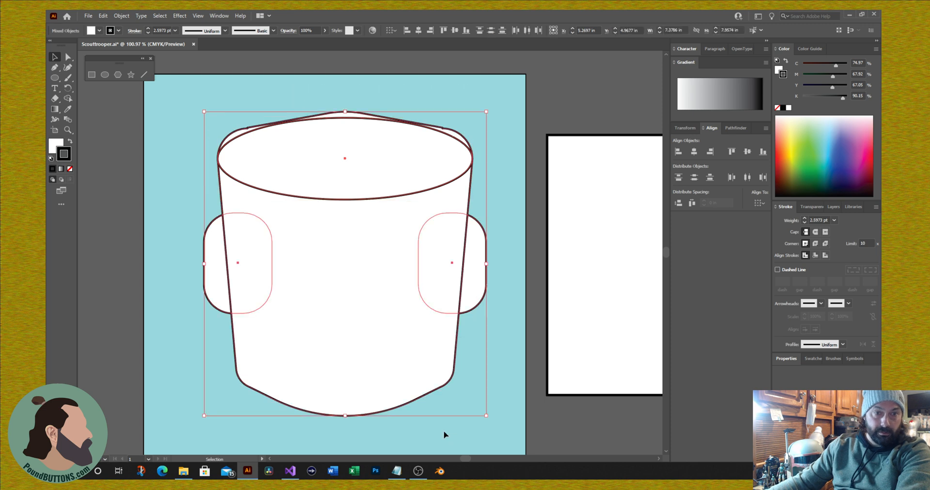
click(327, 94)
click(334, 158)
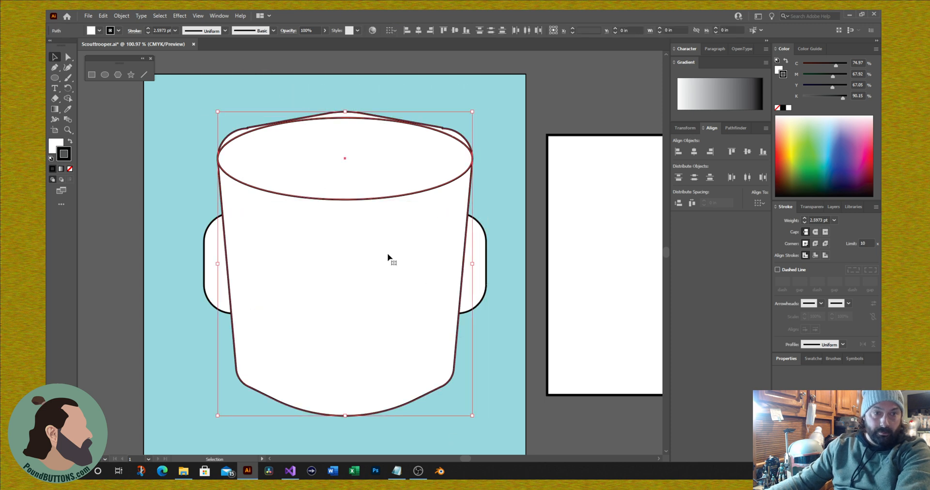
click(685, 129)
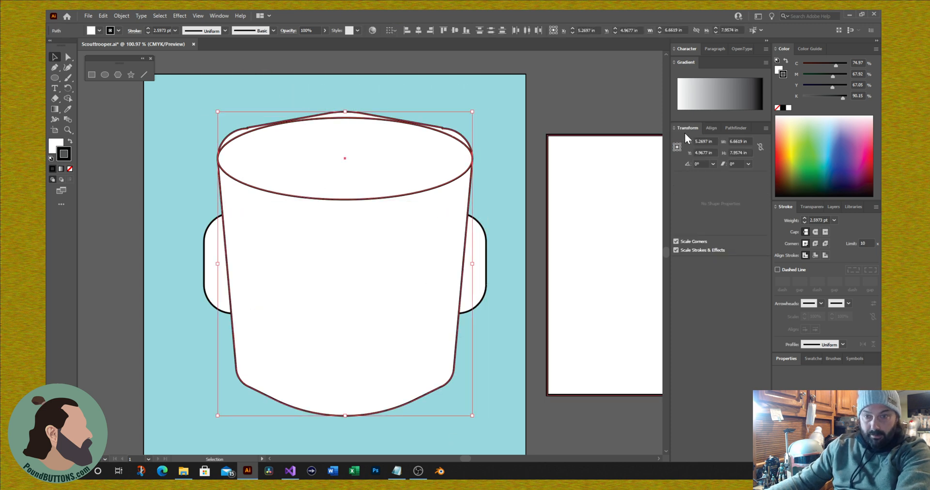
click(734, 129)
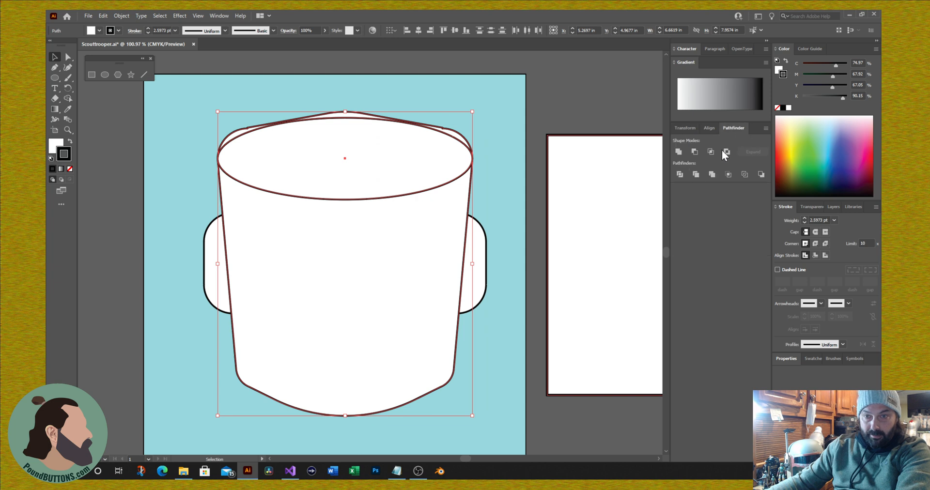
click(679, 175)
Ungroup the divided shapes, pull the thin sliver above the ellipse away from the helmet, and delete it.
right_click(335, 182)
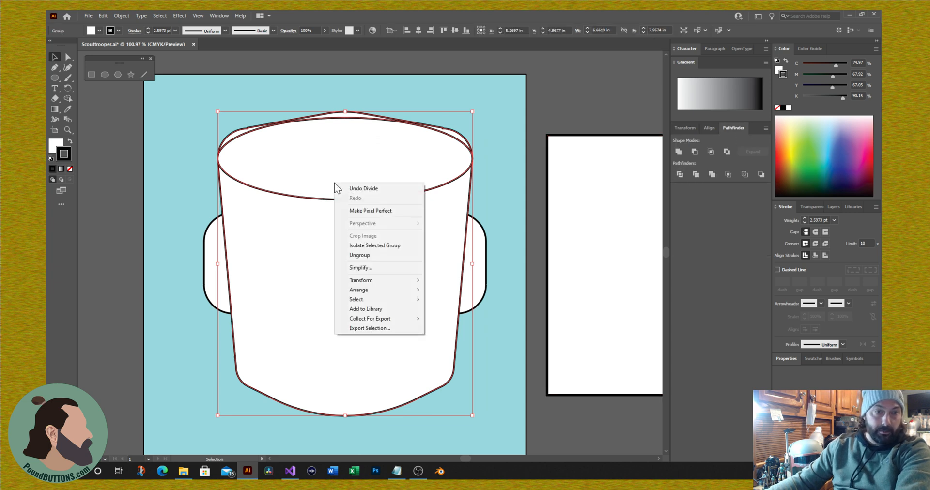
click(371, 255)
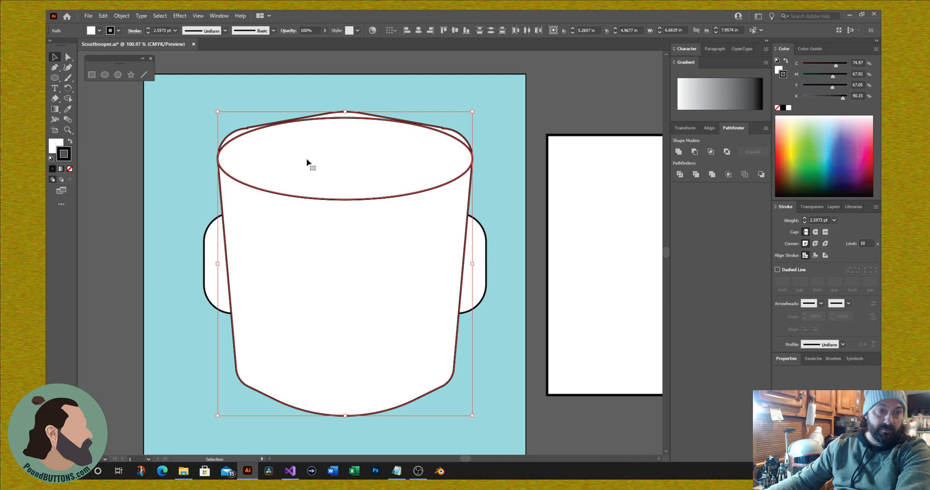
click(207, 94)
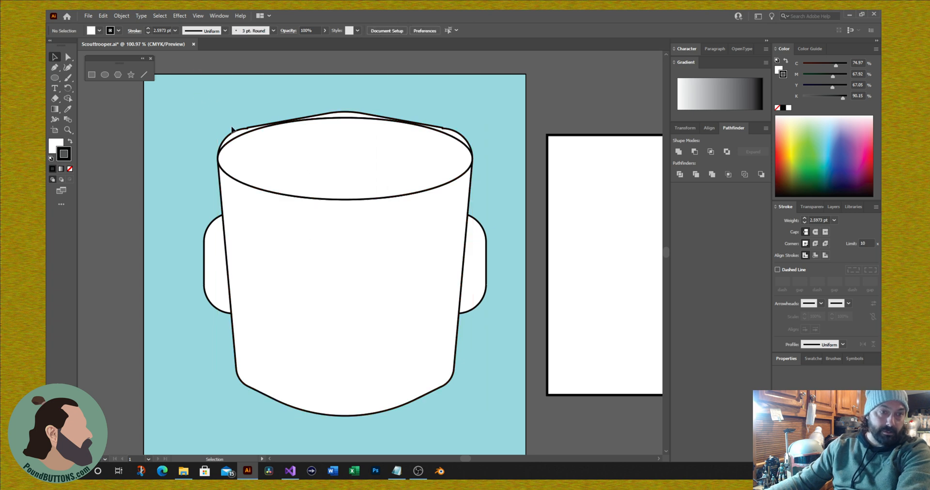
drag(234, 133, 205, 111)
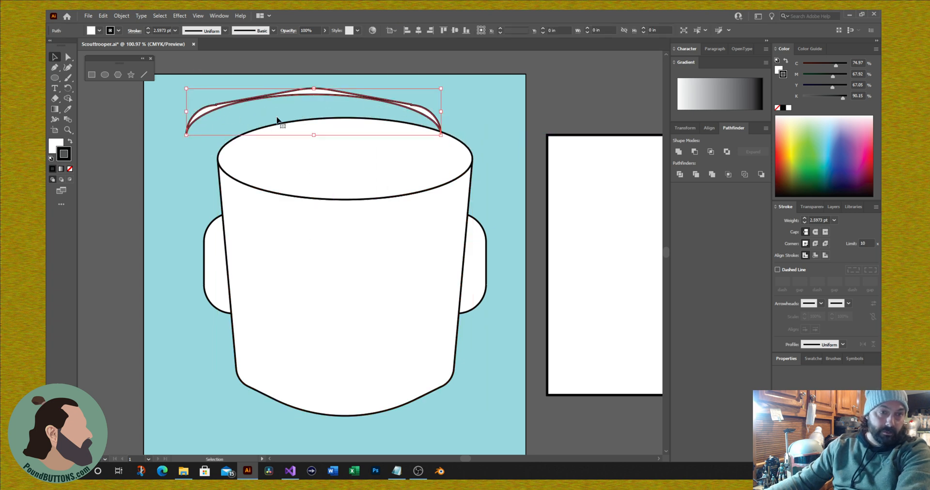
key(Delete)
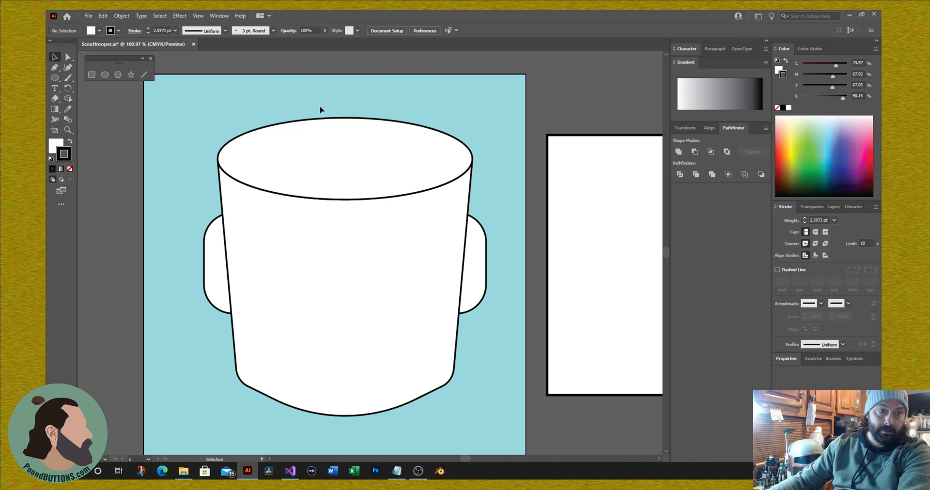
Unite the ellipse with the tapered body, and place a copy of the united outline about 4.3 in to its right.
drag(297, 92, 414, 432)
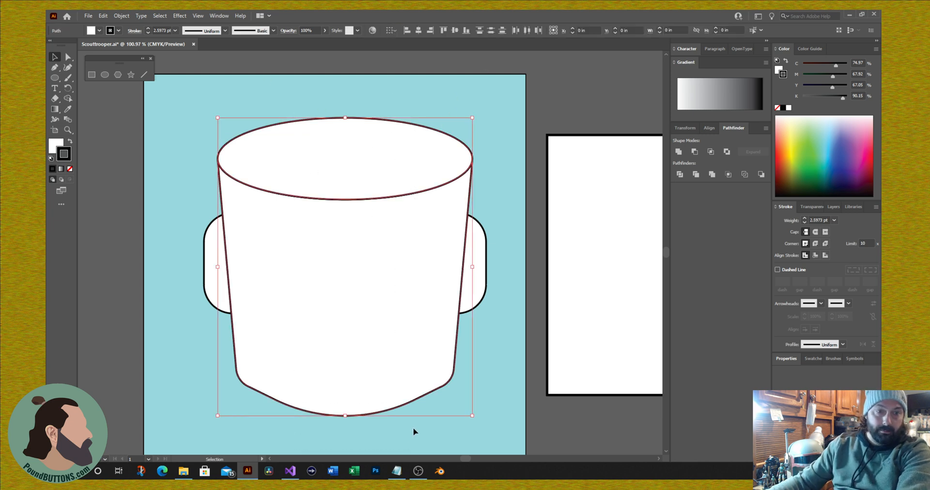
click(679, 153)
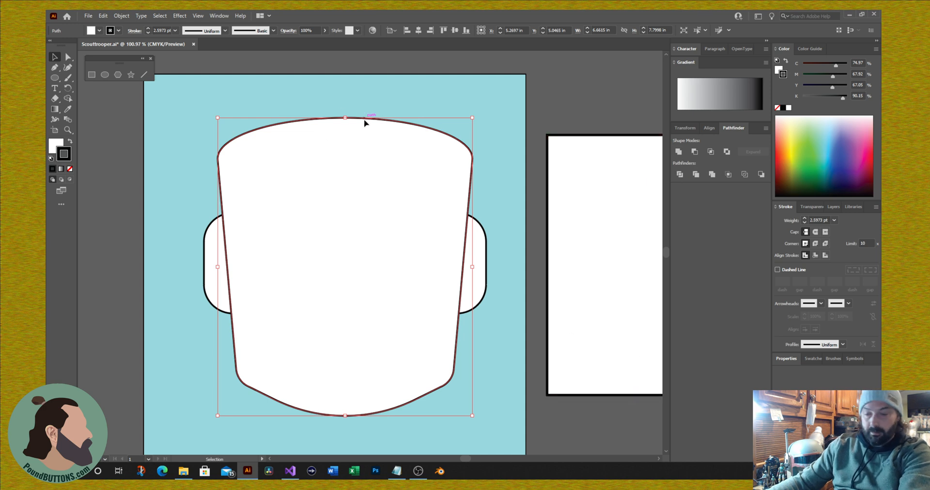
drag(364, 122, 531, 151)
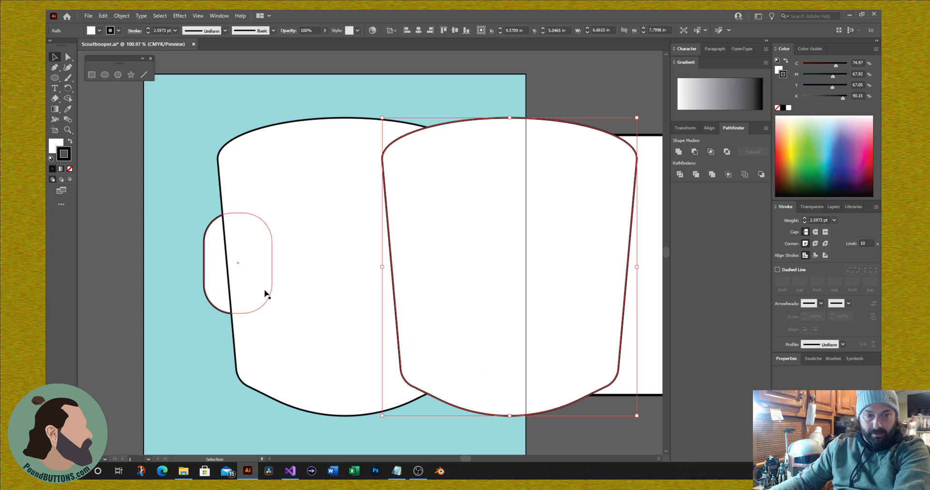
Draw a straight horizontal line about 6.05 in long with the Pen tool, from edge to edge across the copied outline below its middle.
click(68, 57)
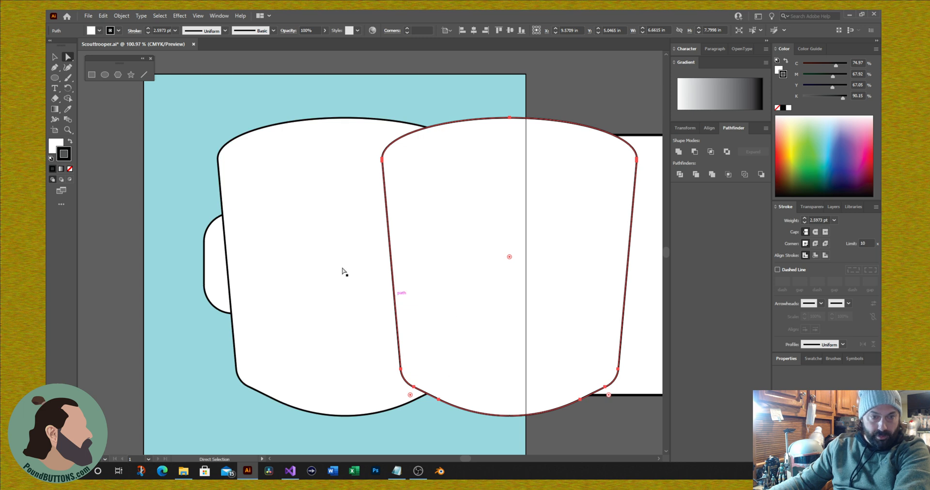
click(54, 68)
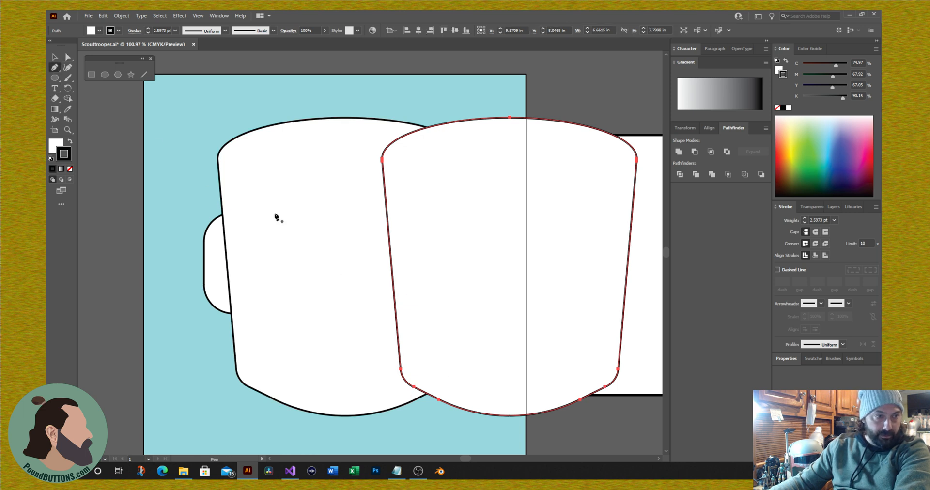
click(394, 291)
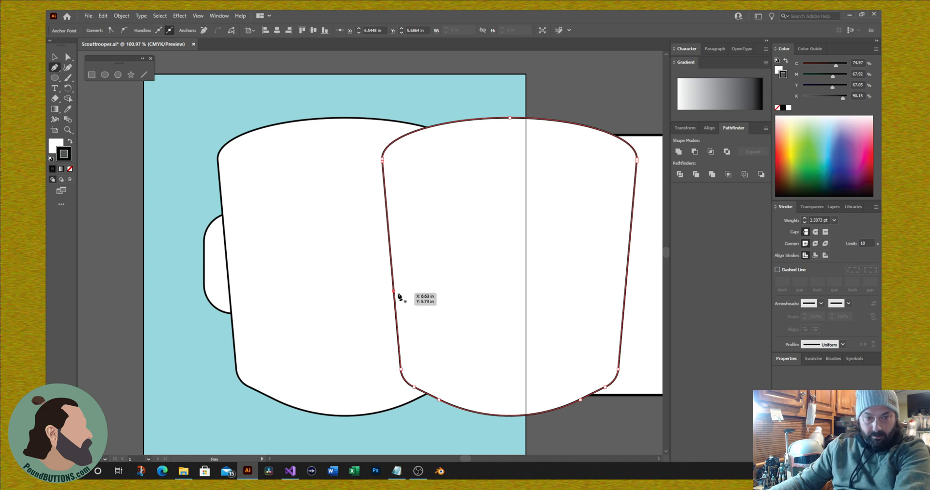
drag(394, 292, 630, 358)
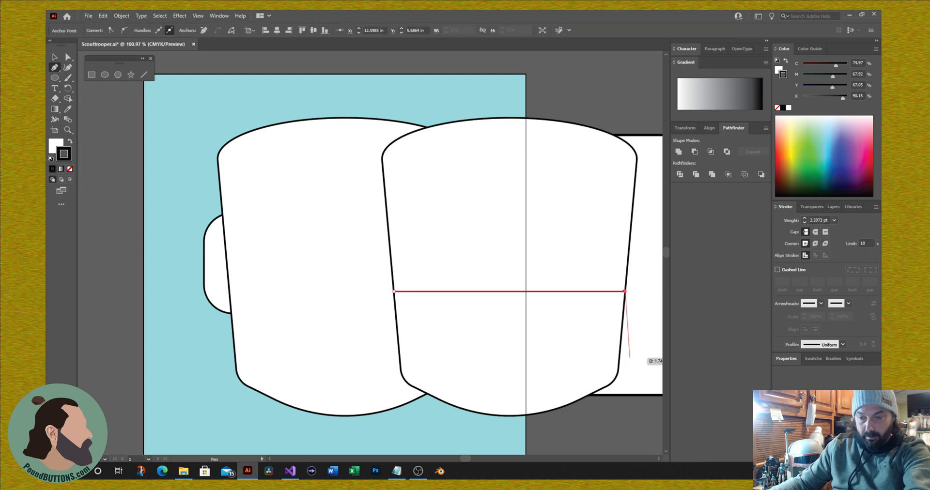
drag(629, 358, 630, 358)
key(Escape)
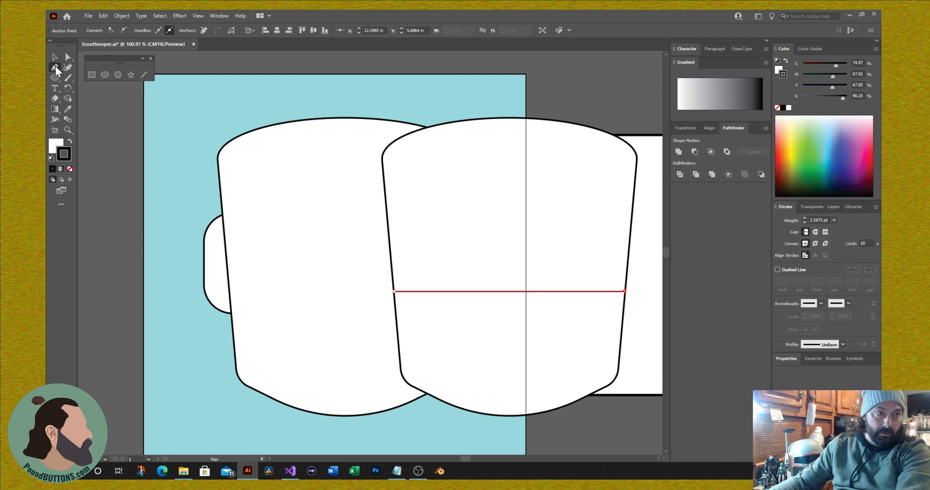
ctrl+click(414, 388)
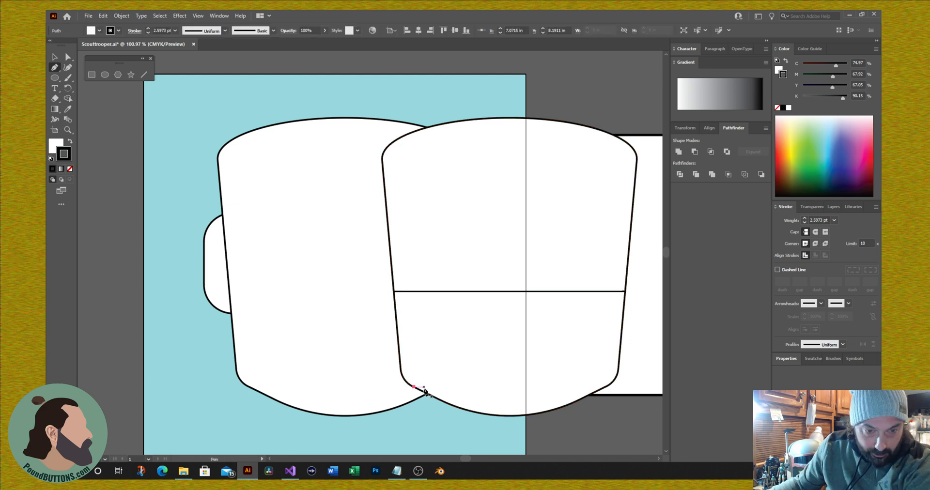
key(ctrl+z)
click(55, 57)
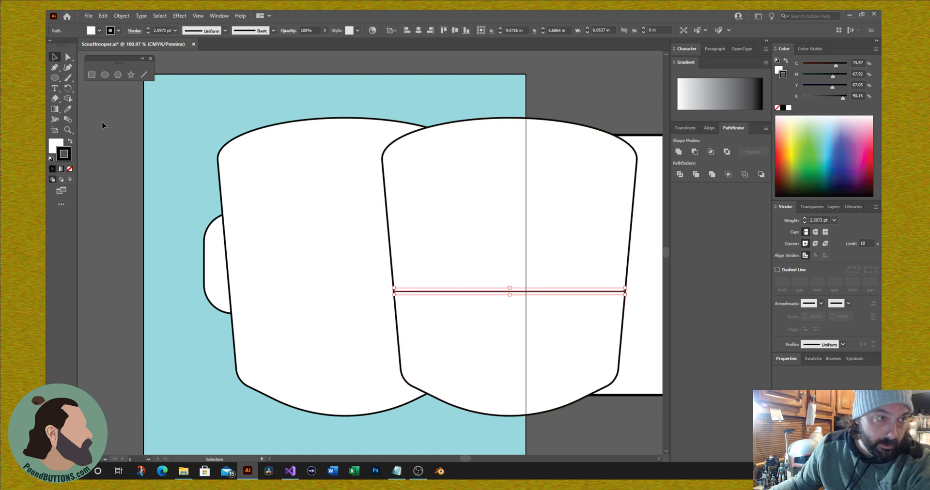
Divide the copied outline along the horizontal line with Pathfinder Divide, and ungroup the resulting pieces.
click(451, 407)
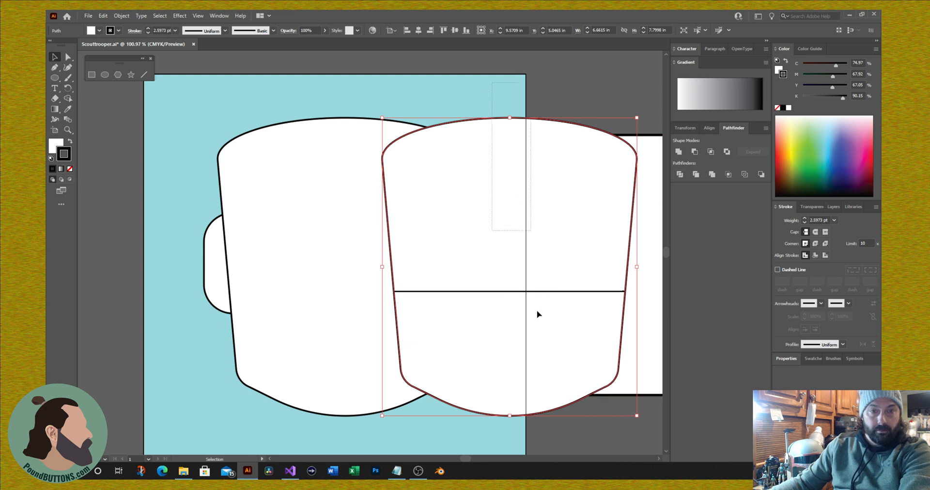
scroll(533, 417, down, 3)
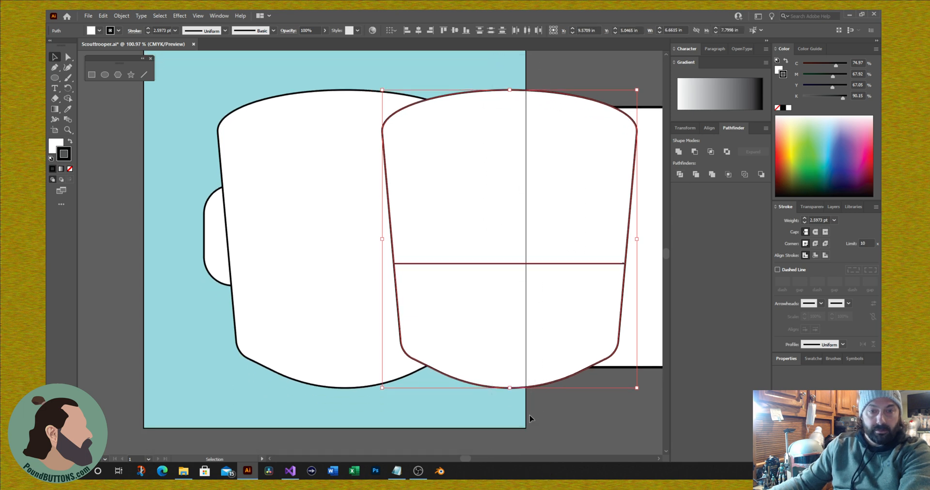
click(681, 176)
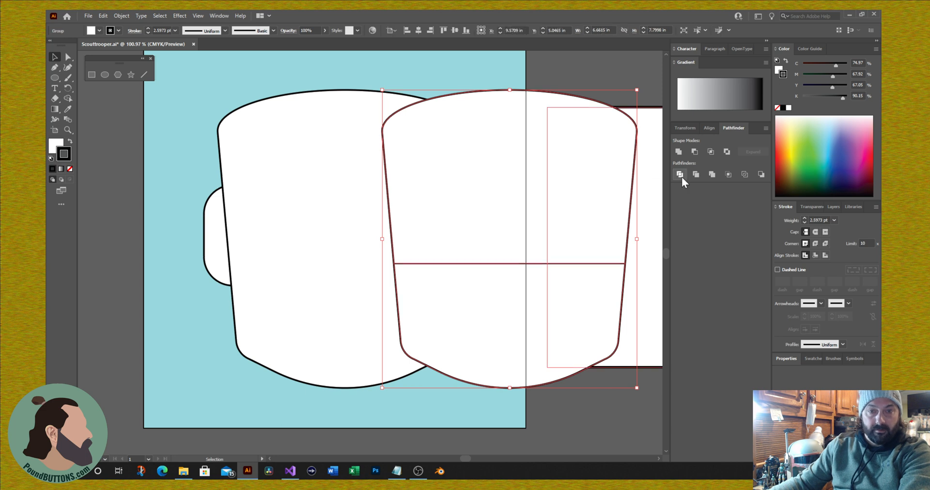
click(588, 442)
right_click(545, 291)
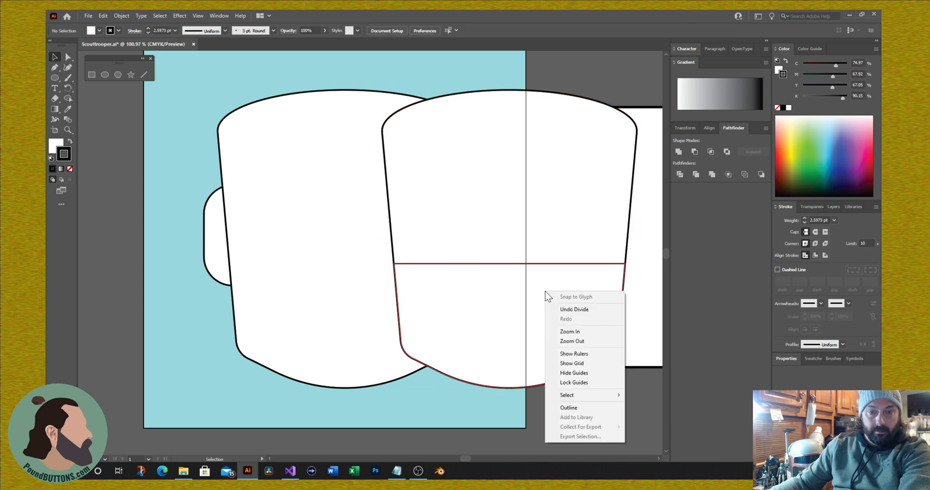
click(528, 272)
right_click(528, 275)
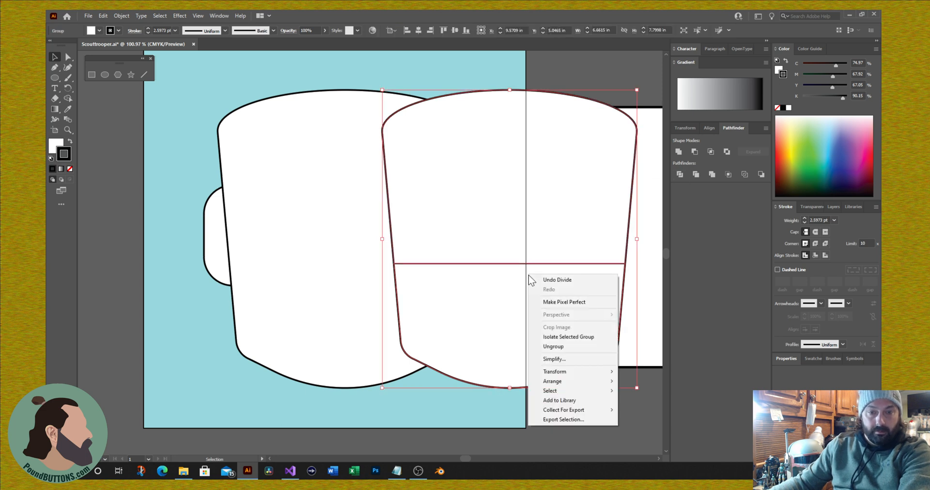
click(554, 346)
Delete the lower piece of the divided copy, and move the upper piece back over the top of the original helmet outline.
drag(517, 335, 495, 387)
click(498, 342)
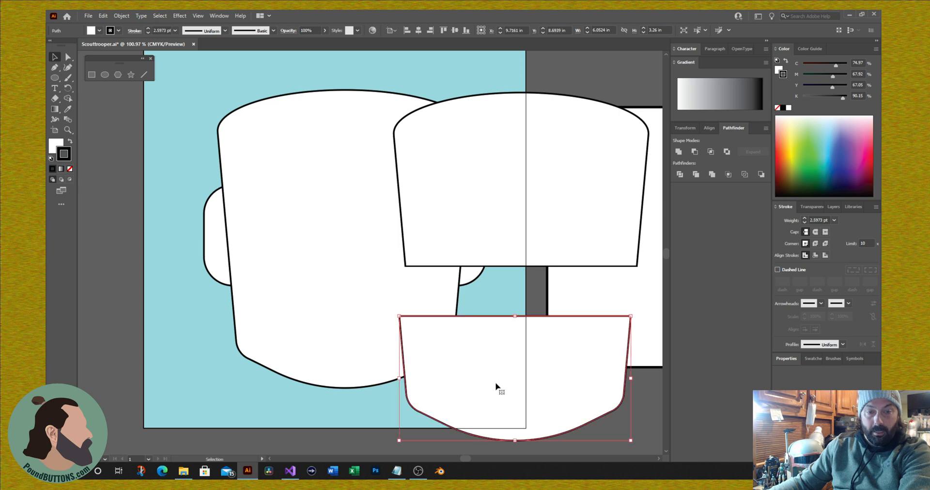
key(Delete)
drag(483, 191, 297, 215)
Shift the lower-left anchor point of the upper piece down by about 0.08 in using Direct Selection.
click(68, 56)
click(206, 354)
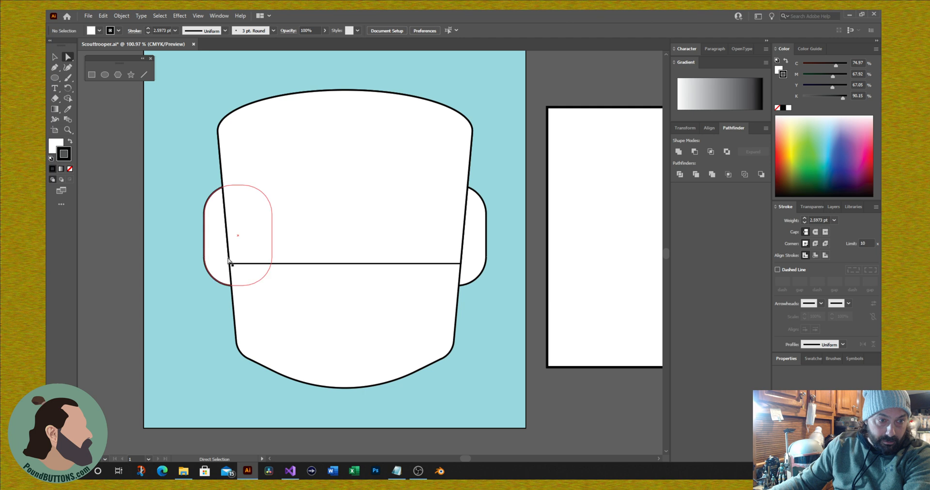
drag(229, 265, 235, 266)
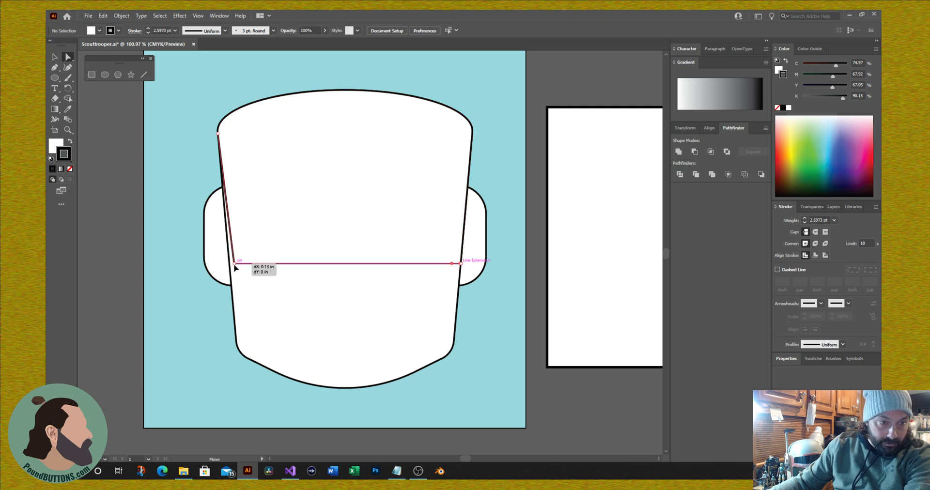
drag(234, 266, 230, 266)
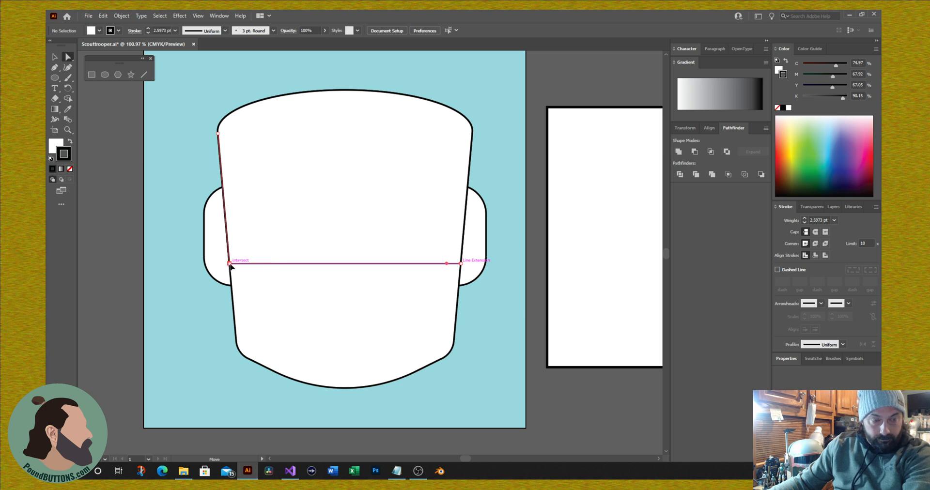
drag(229, 264, 229, 267)
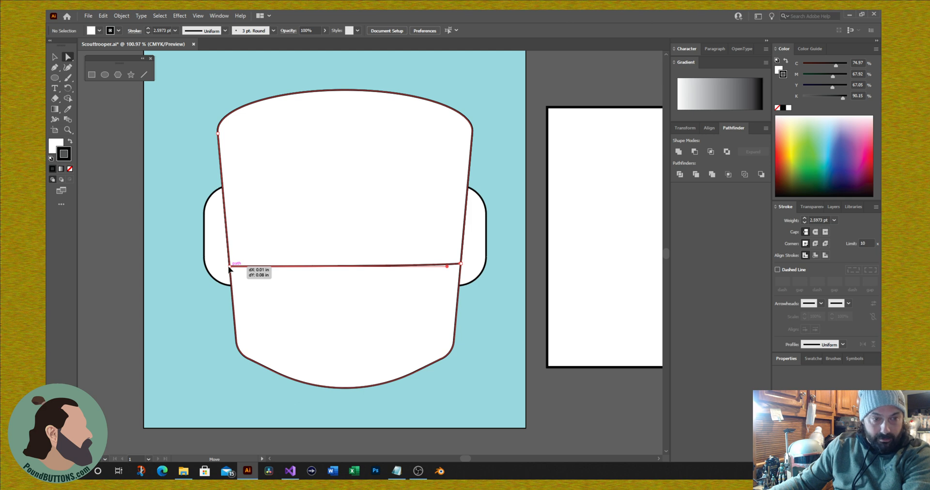
drag(229, 268, 230, 266)
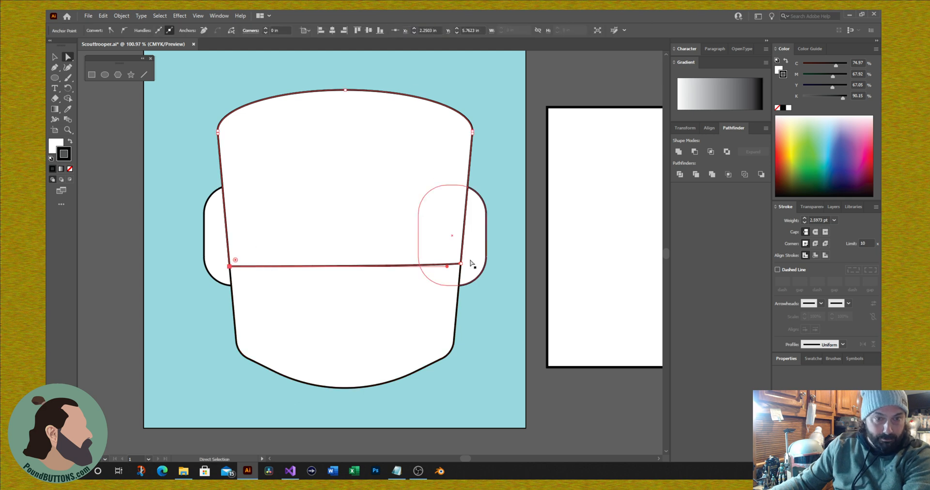
Scale the upper piece inward from both sides and its top edge to about 6.19 by 4.31 in, inset within the helmet.
click(54, 58)
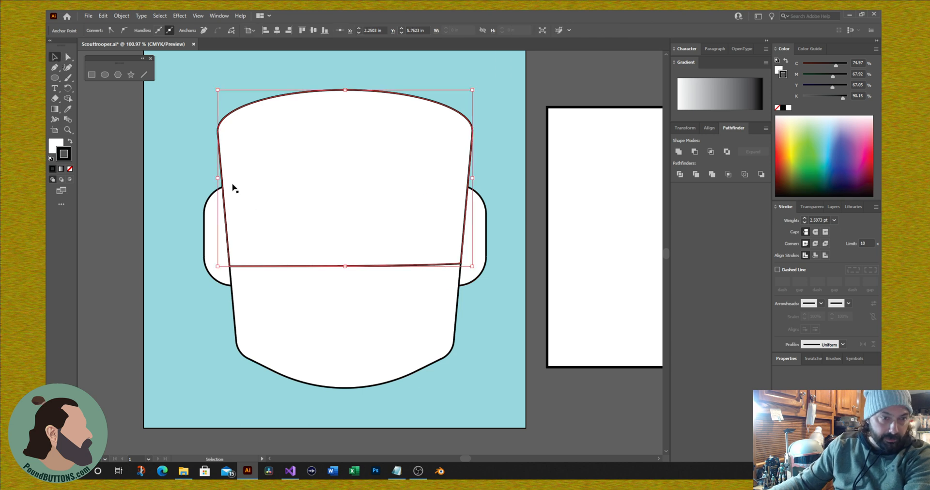
drag(217, 179, 227, 186)
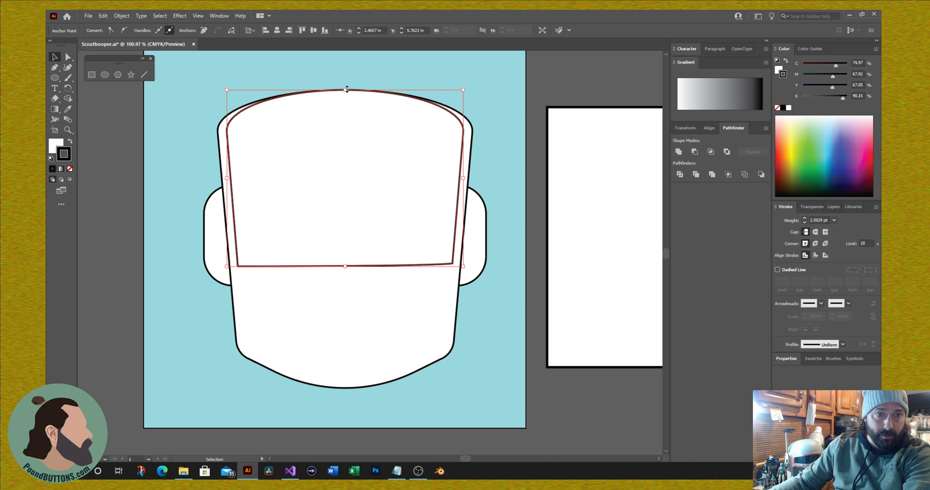
drag(344, 90, 343, 103)
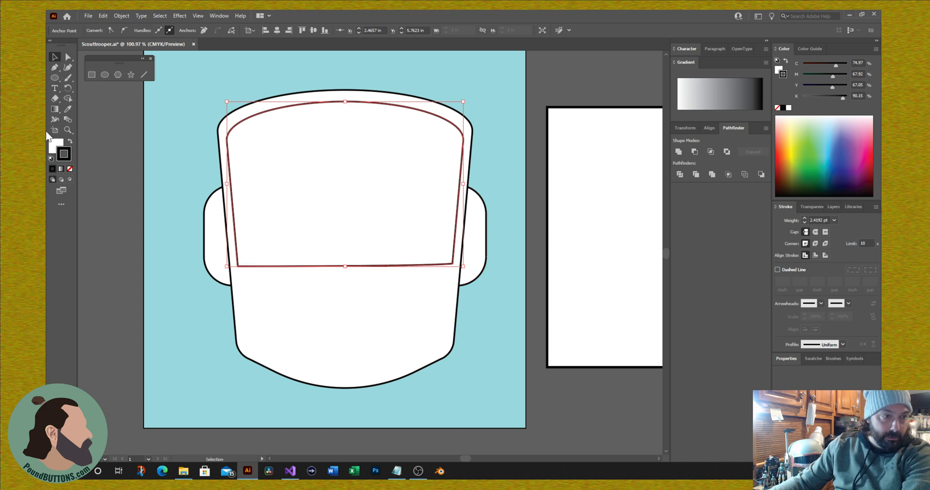
Set the fill of the inset upper outline to none, keeping its black stroke.
click(55, 147)
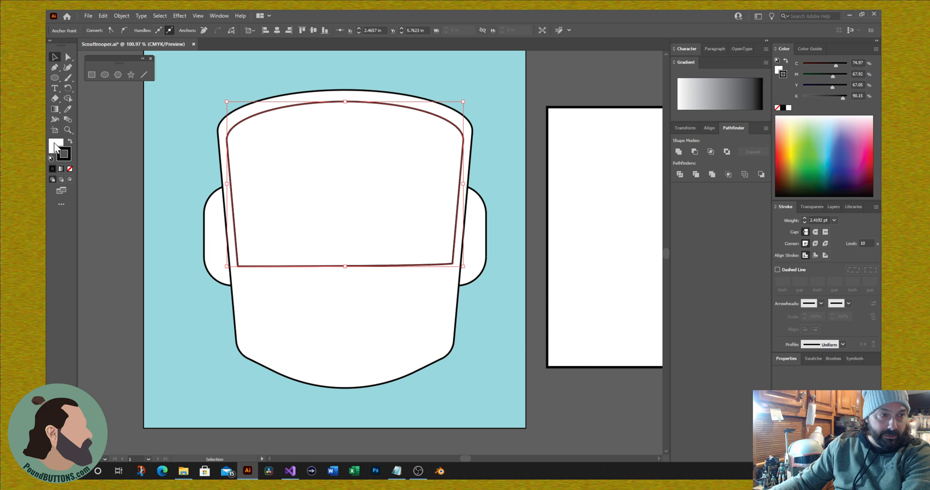
click(56, 146)
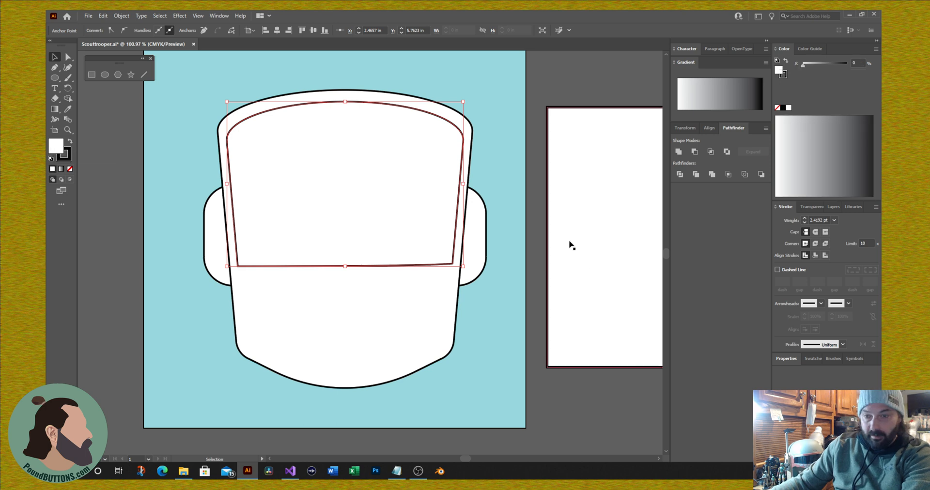
click(70, 169)
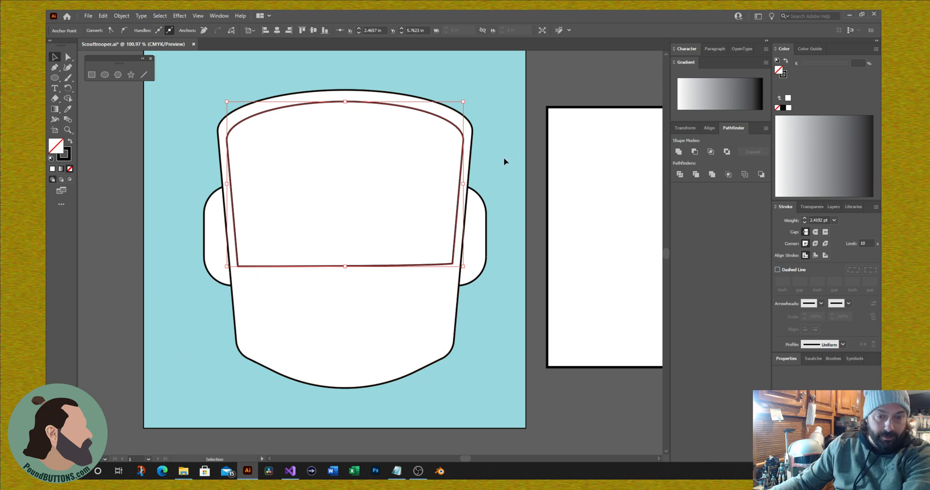
Try to remove the inset outline's lower-left anchor point with the Pen tool, and undo the removal.
click(69, 57)
click(53, 68)
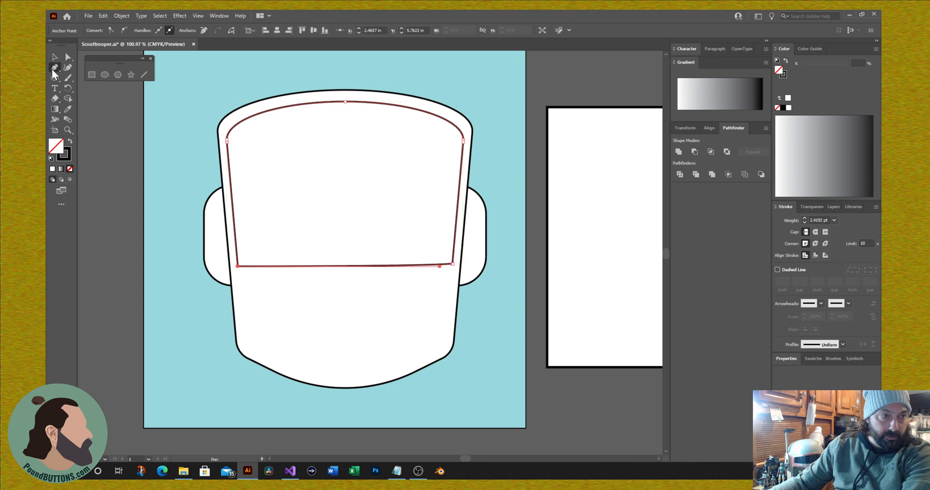
click(238, 267)
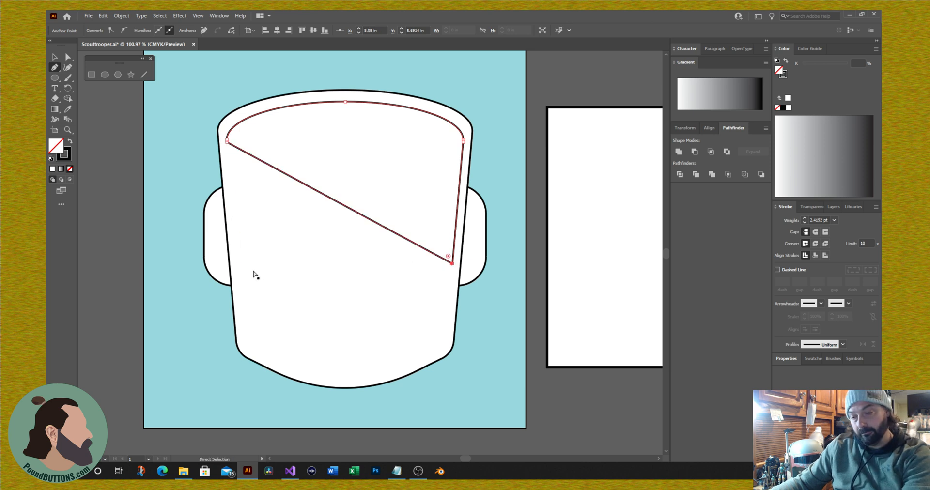
key(ctrl+z)
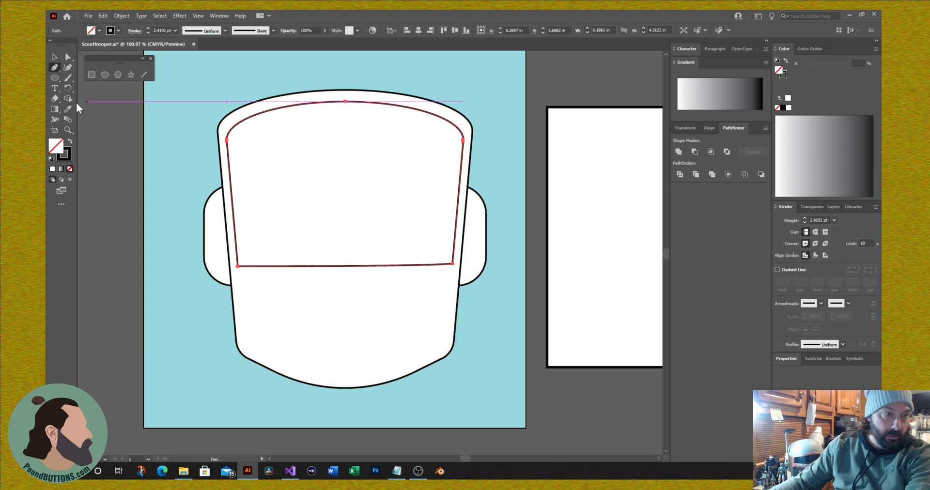
Try to erase a small section of the inset outline's lower edge with the Eraser, and undo the erasure.
click(53, 99)
mouse_move(261, 266)
mouse_down()
mouse_move(264, 274)
mouse_move(254, 268)
mouse_up()
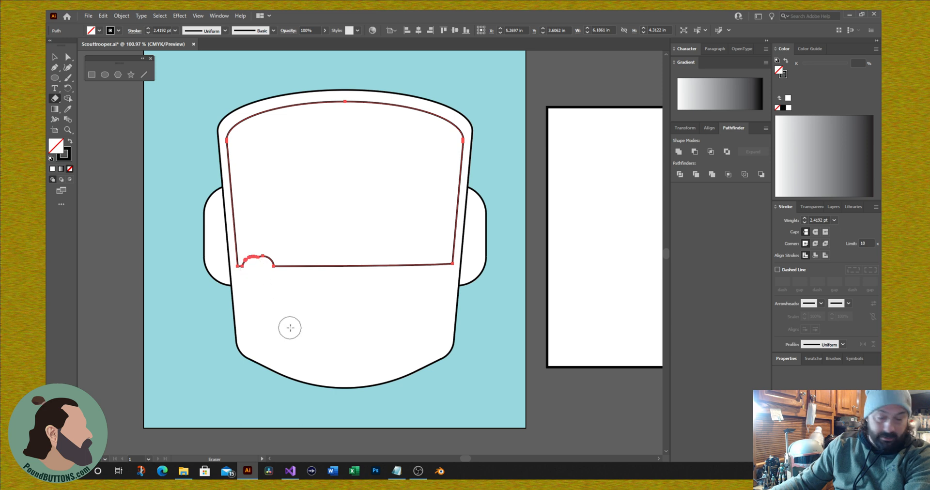
key(a)
key(ctrl+z)
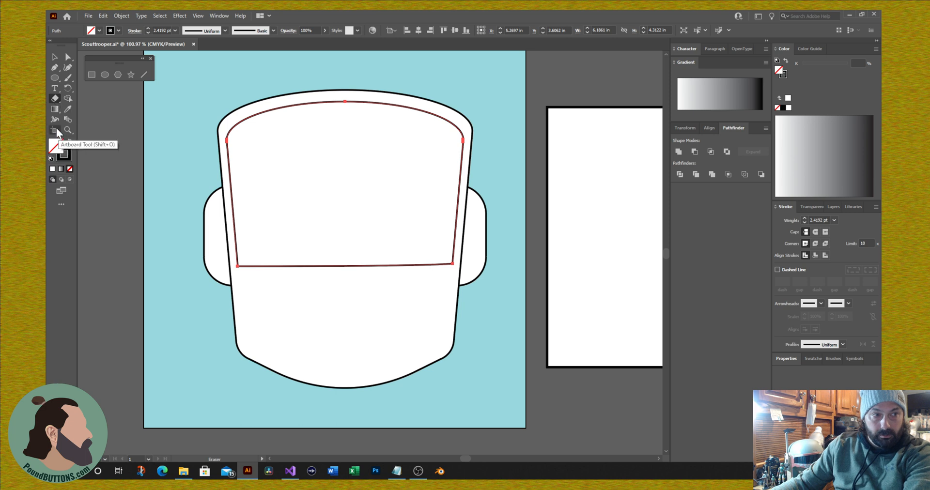
Draw the visor's arched top edge, about 5.2 in wide, and its curved right side with the Pen tool inside the inset outline.
click(57, 67)
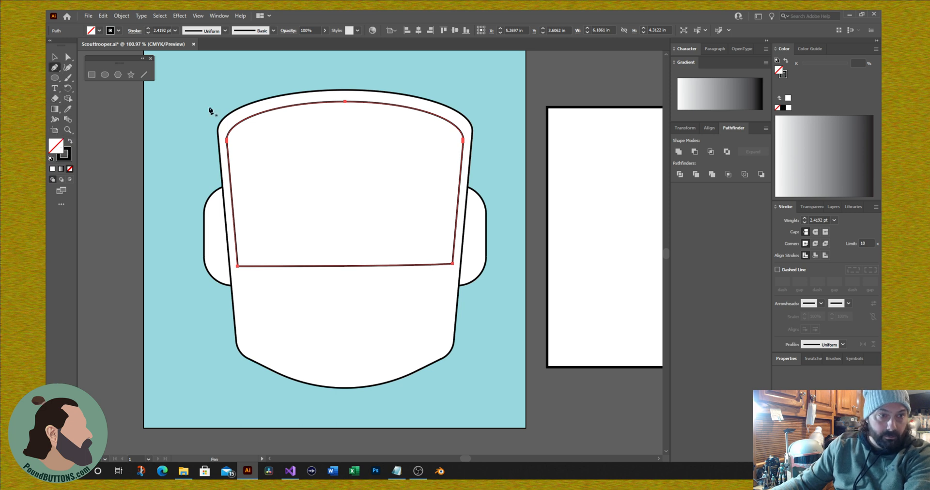
click(244, 142)
drag(245, 142, 348, 112)
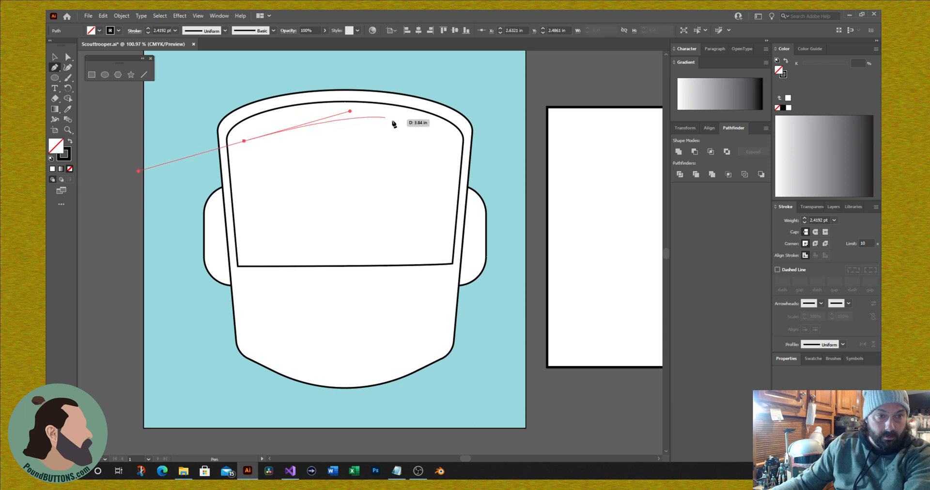
click(443, 142)
drag(441, 143, 444, 150)
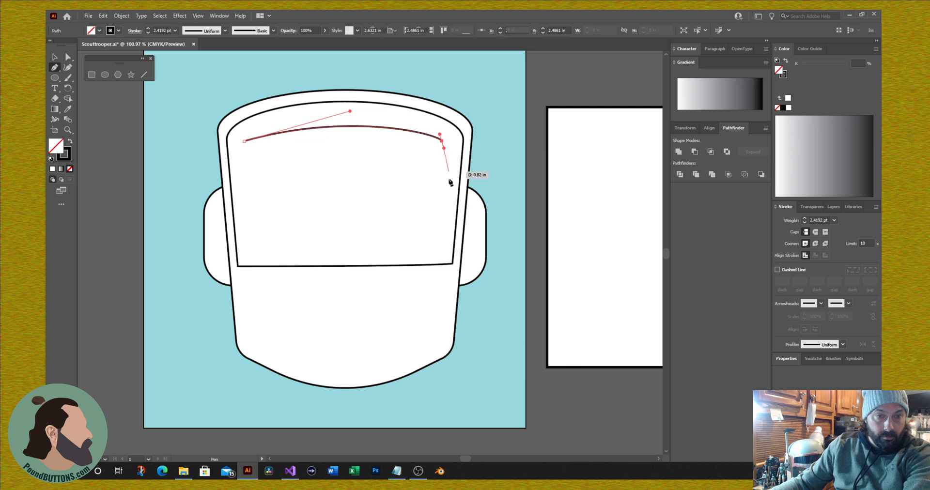
drag(433, 217, 418, 234)
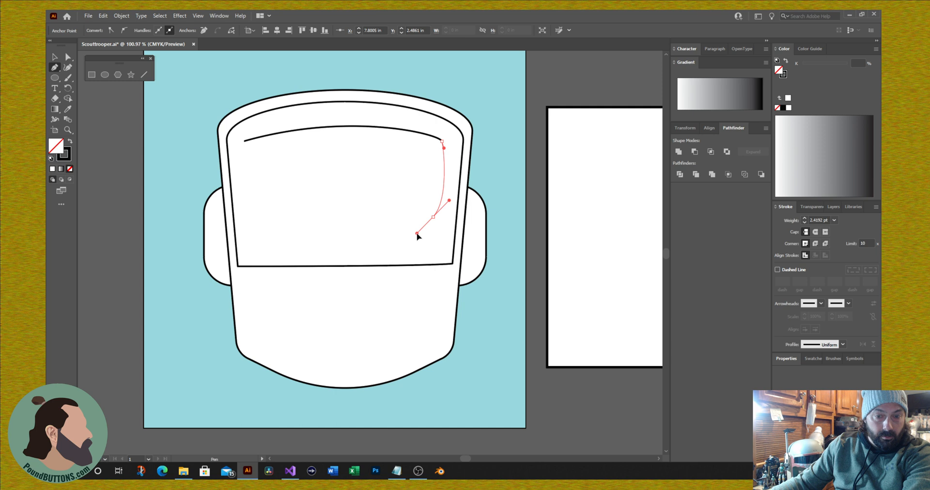
Continue the visor path through two rounded lower lobes with a raised arch between them, and close it at its upper-left starting point.
drag(417, 234, 390, 224)
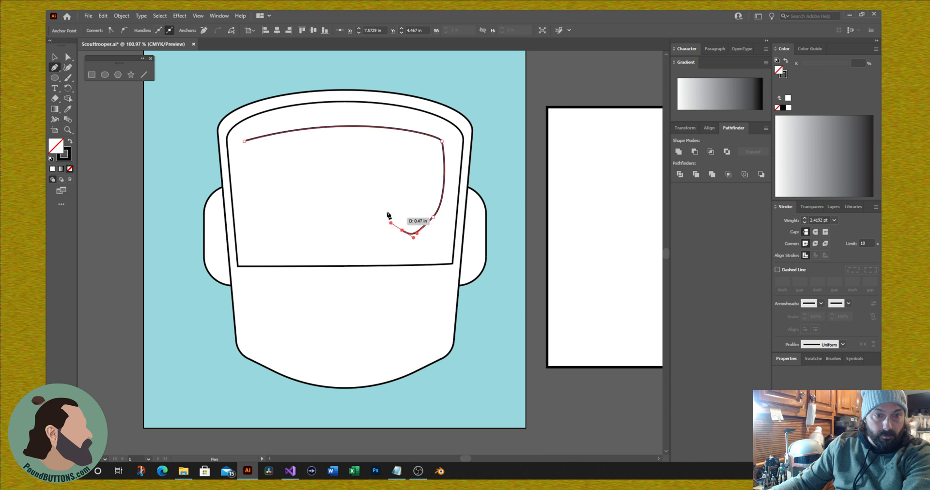
drag(350, 158, 322, 166)
drag(315, 195, 311, 224)
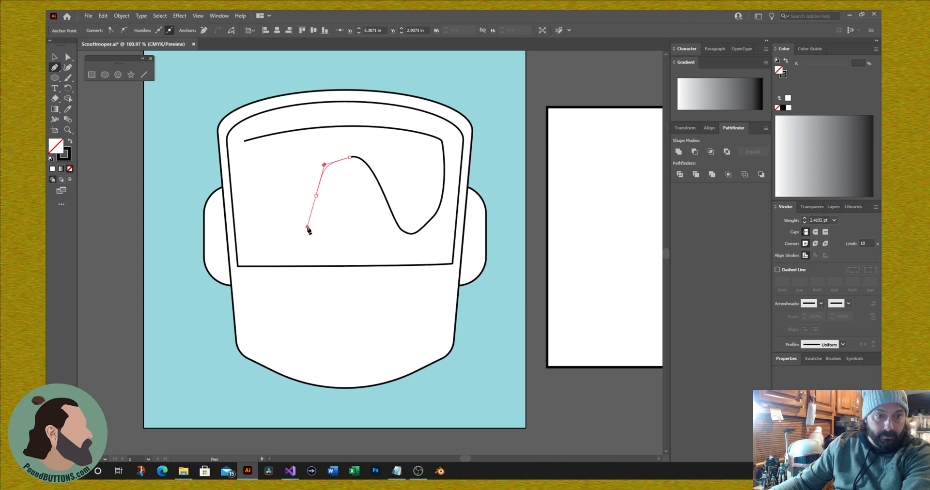
drag(287, 236, 262, 231)
drag(244, 141, 350, 111)
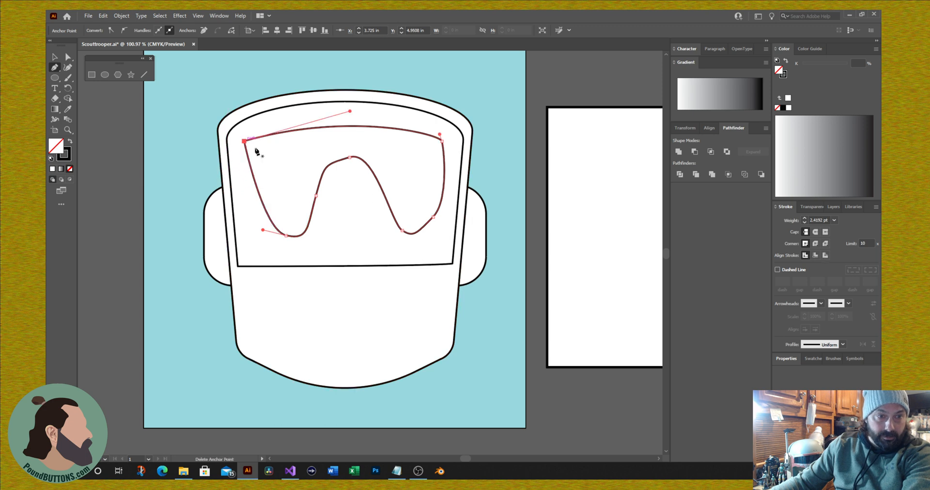
Raise and even out the visor's top edge by adjusting the direction handles of its two upper corners with Direct Selection.
click(68, 56)
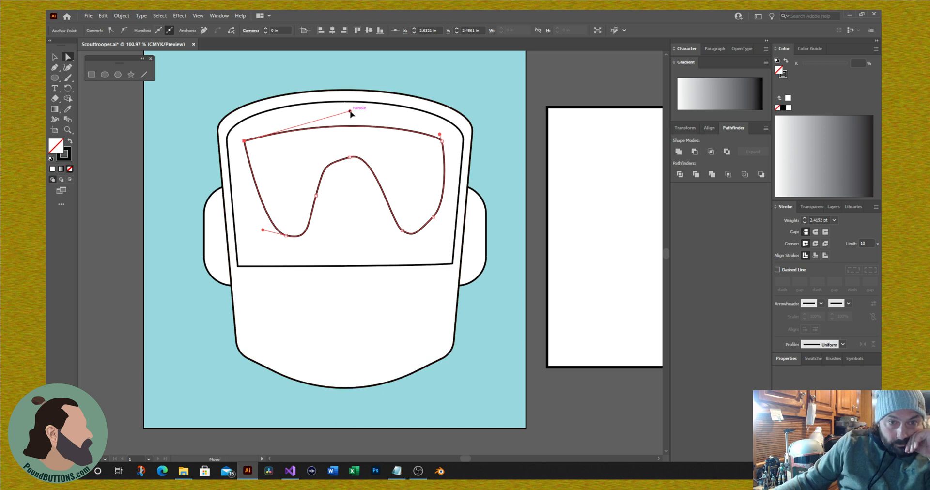
click(344, 223)
click(441, 141)
click(441, 141)
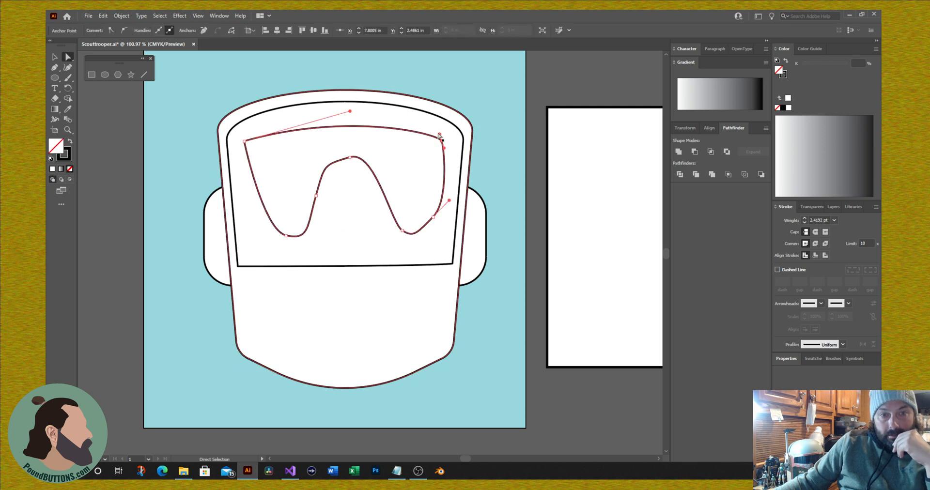
drag(440, 137, 319, 114)
Reshape the visor's right lobe by adjusting its lower anchor points and handles into a fuller, rounder curve.
mouse_move(449, 203)
mouse_down()
mouse_move(443, 193)
mouse_move(454, 196)
mouse_move(450, 209)
mouse_move(442, 197)
mouse_up()
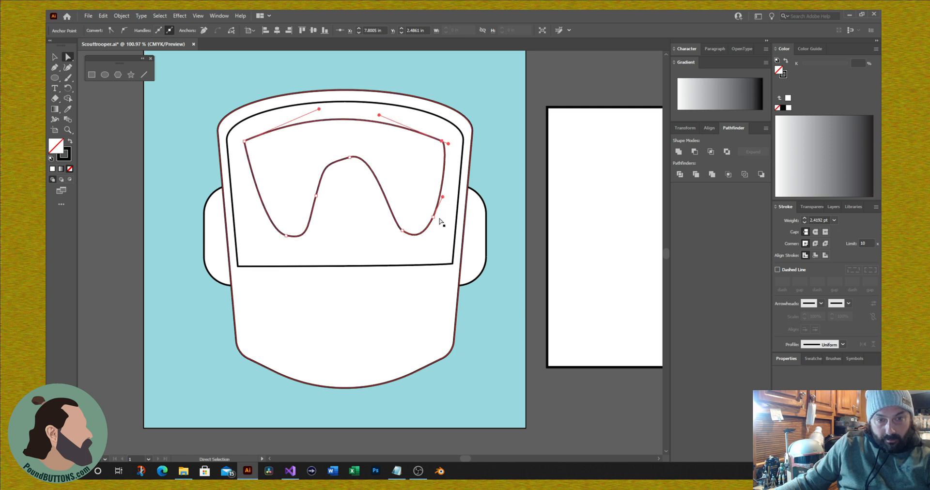
drag(433, 217, 373, 192)
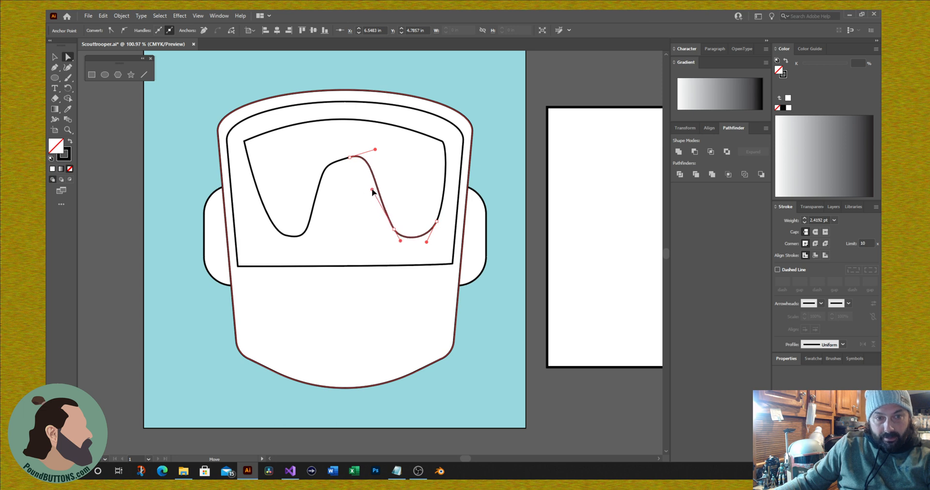
drag(373, 192, 373, 192)
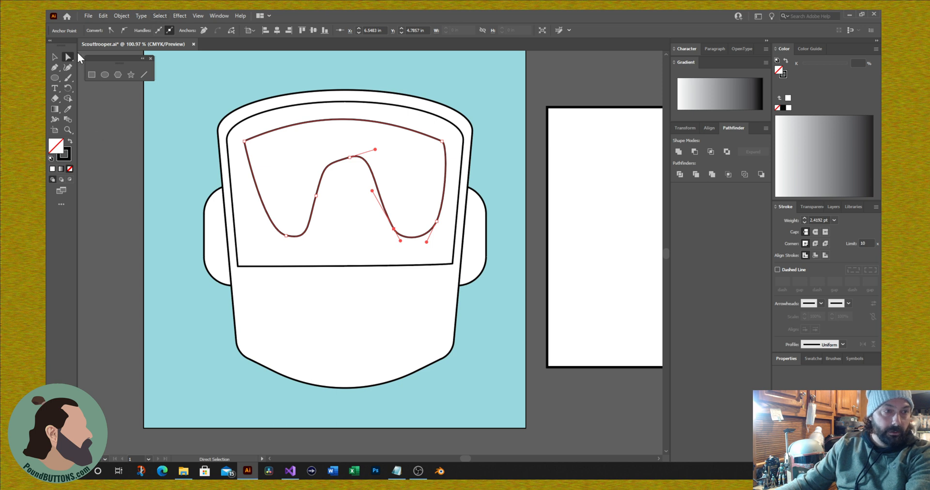
Try to reflect a copy of the visor's selected right-lobe segments across the vertical axis, and undo the copy.
click(55, 58)
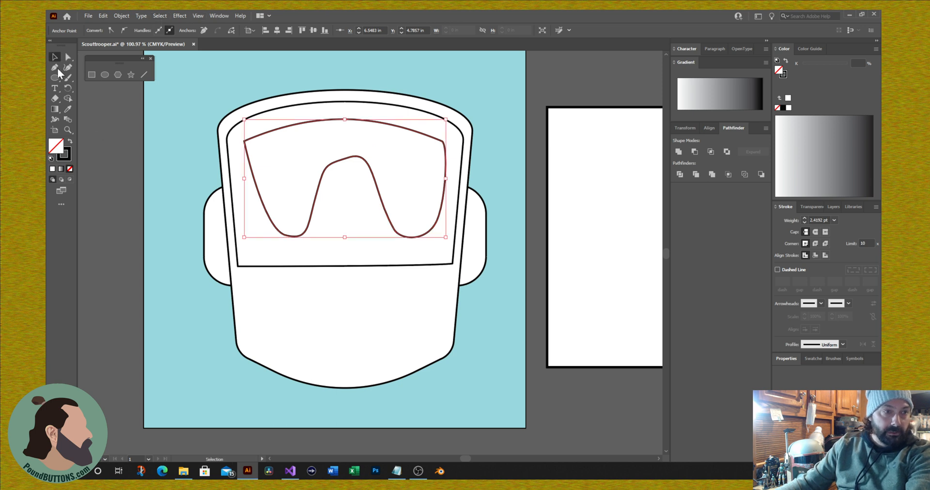
right_click(361, 160)
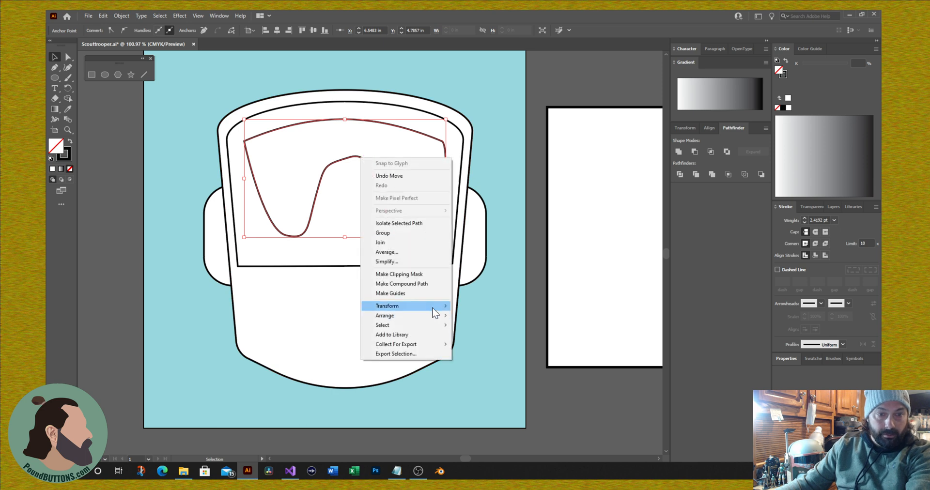
mouse_move(434, 307)
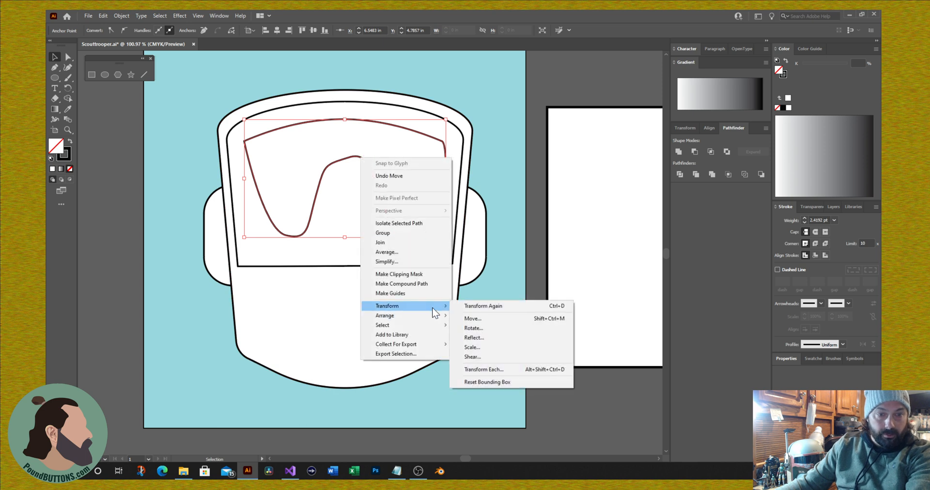
click(505, 336)
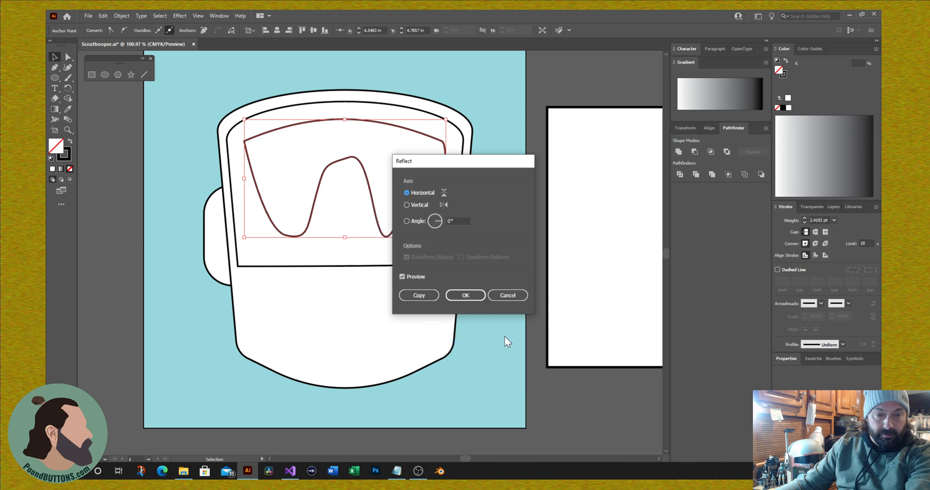
click(407, 205)
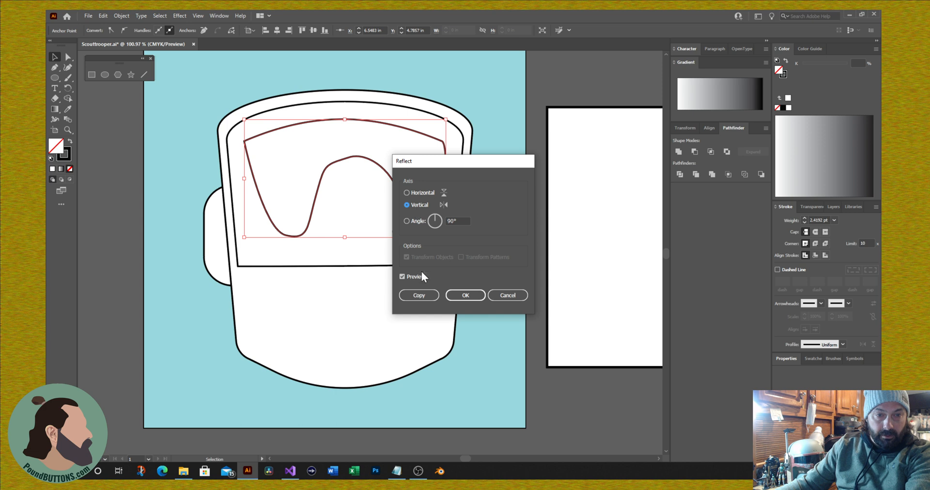
click(428, 295)
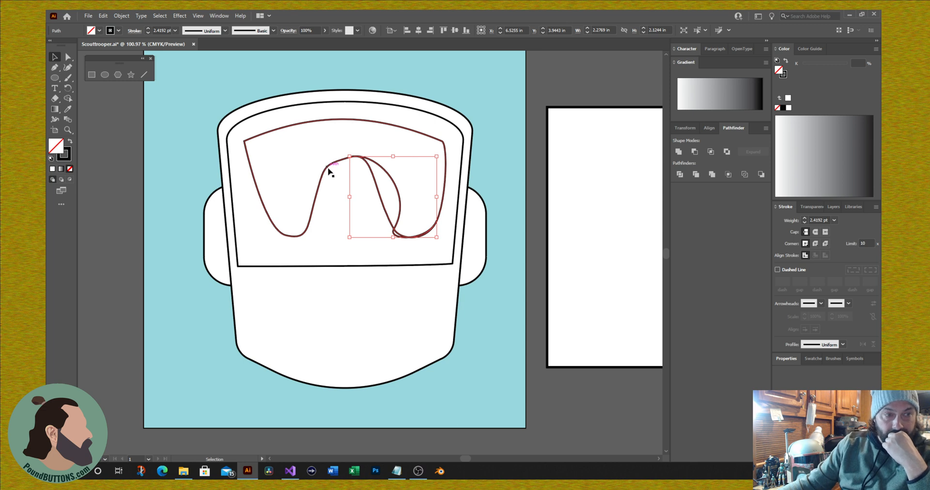
click(338, 117)
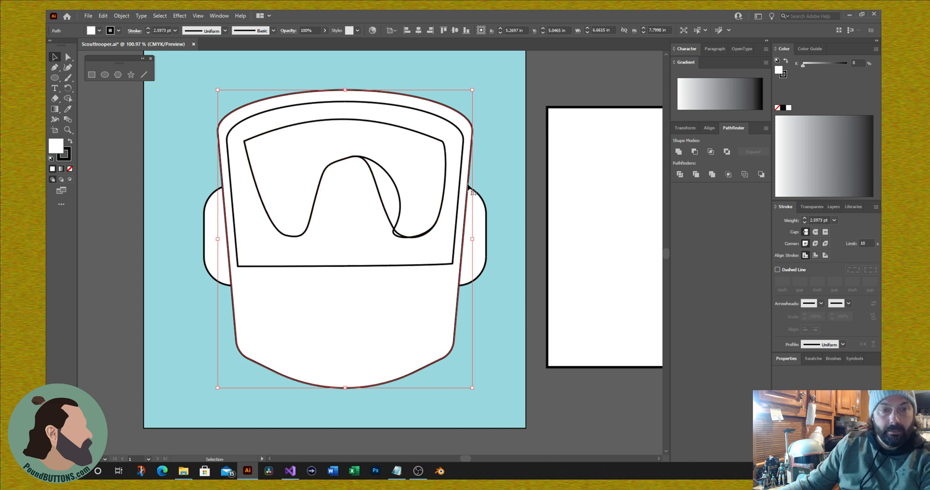
click(438, 222)
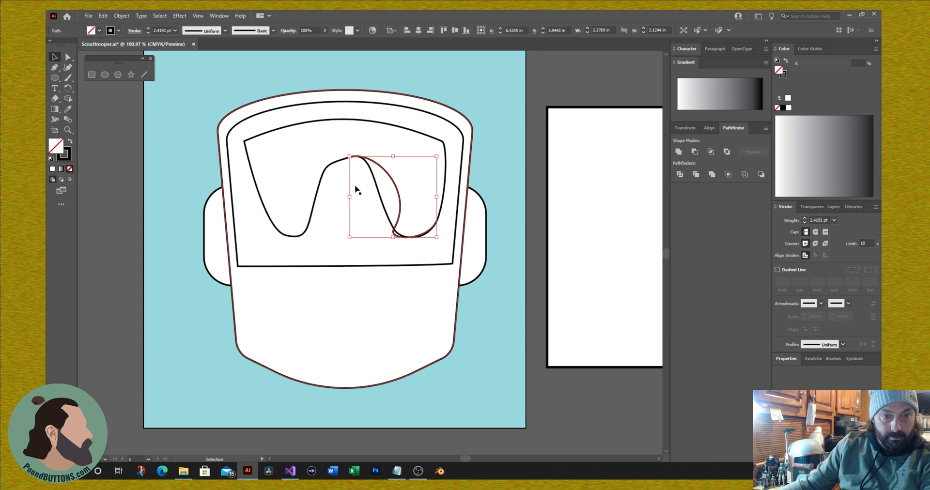
key(ctrl+z)
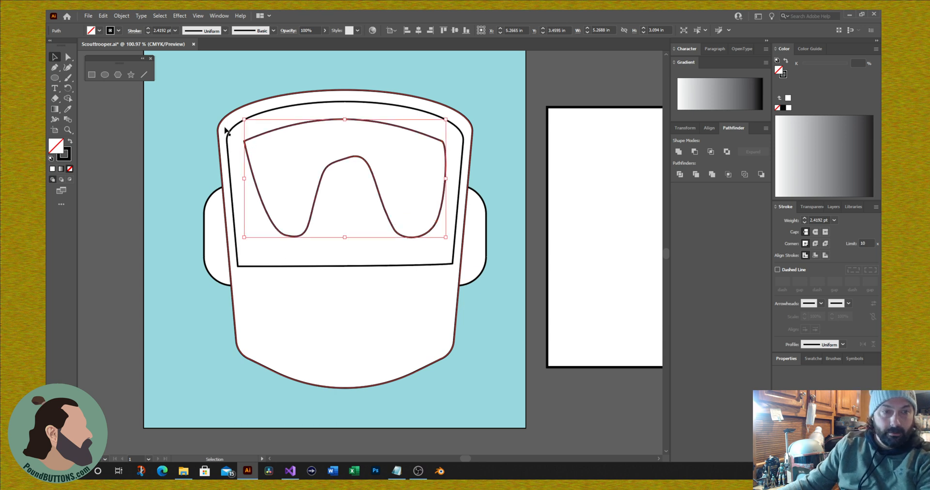
Add an anchor point at the visor's top centre and delete the anchor points forming its left half.
click(54, 68)
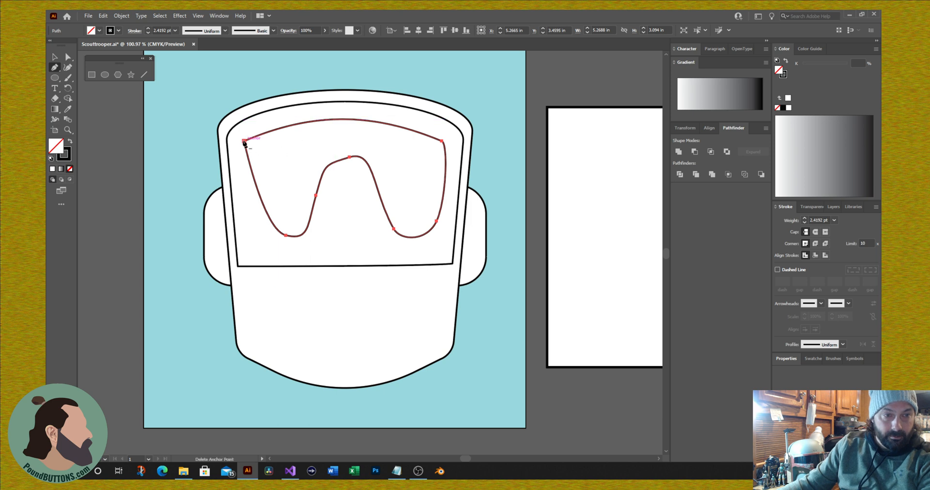
click(333, 120)
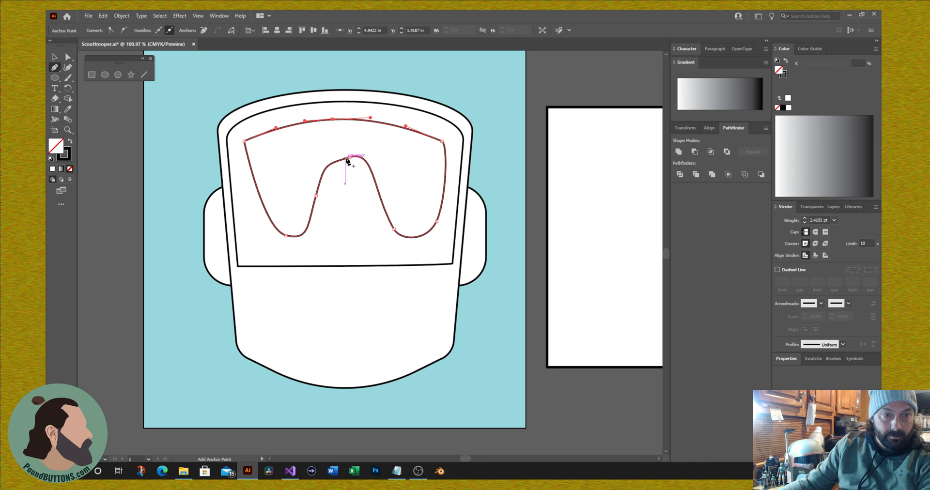
click(316, 196)
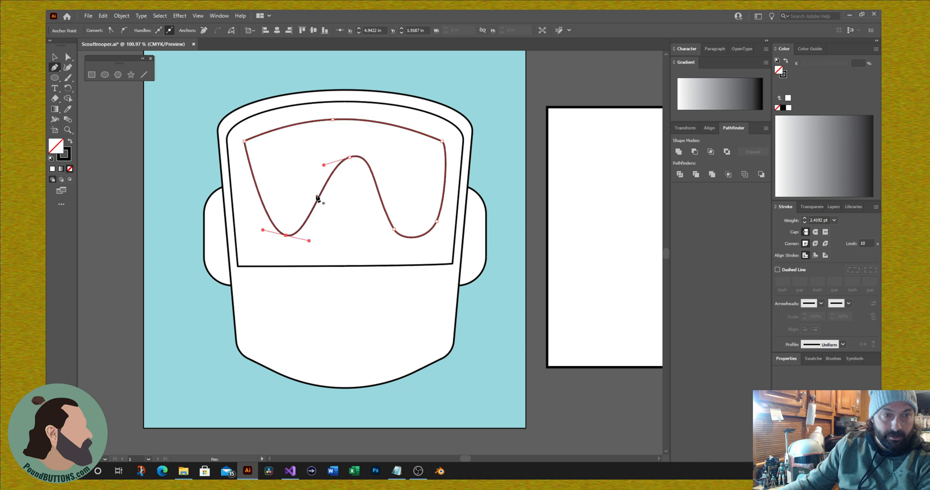
click(244, 142)
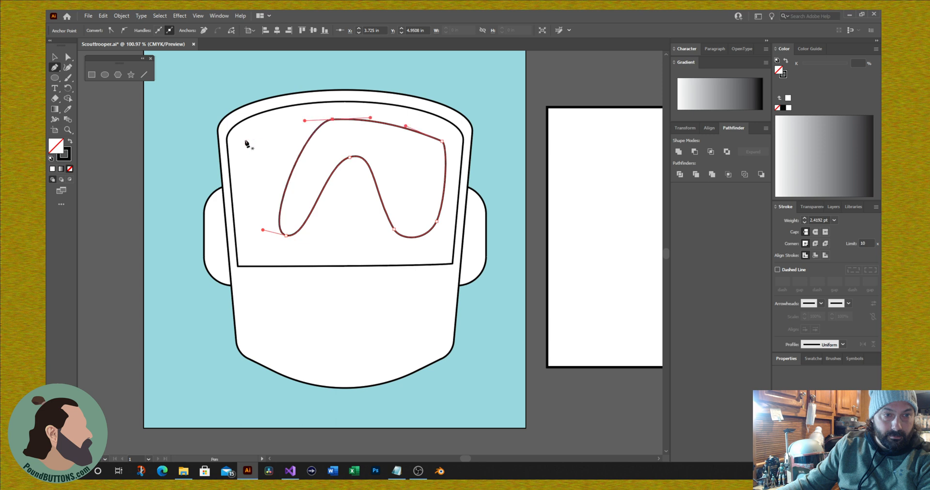
click(332, 119)
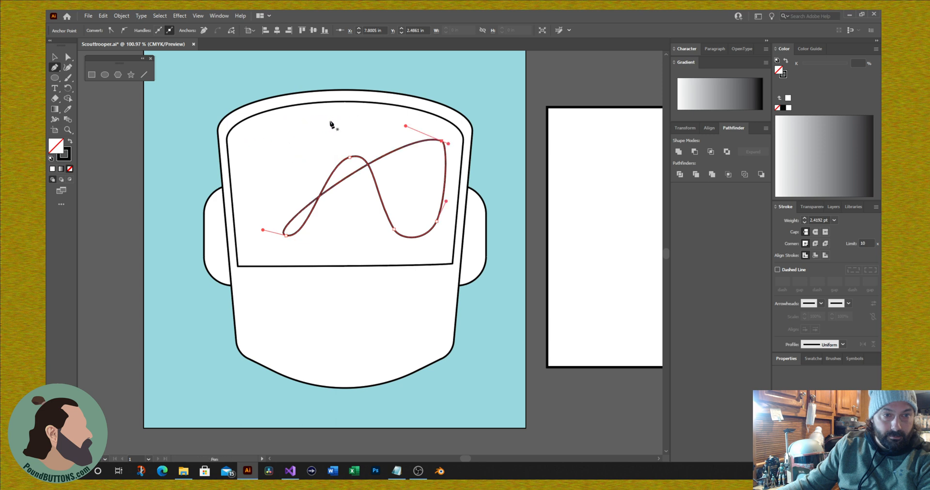
key(ctrl+z)
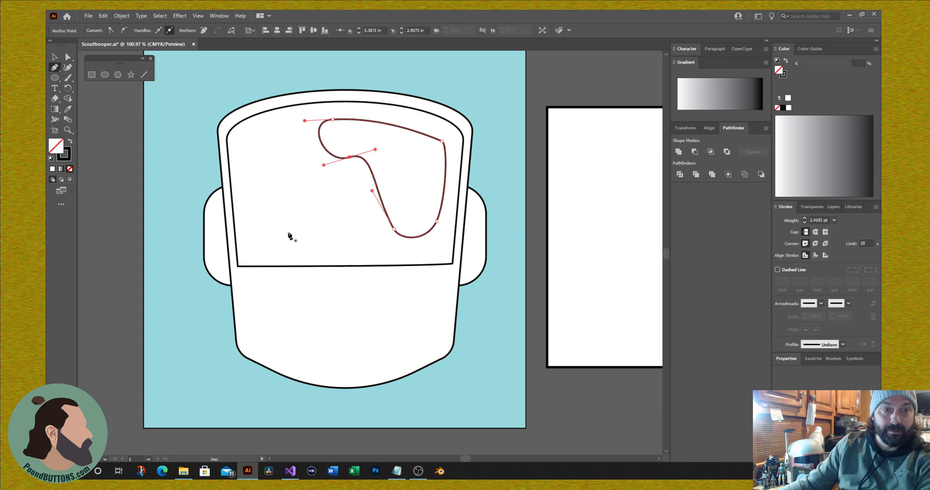
Reflect a copy of the remaining right half of the visor across the vertical axis.
click(55, 57)
click(196, 85)
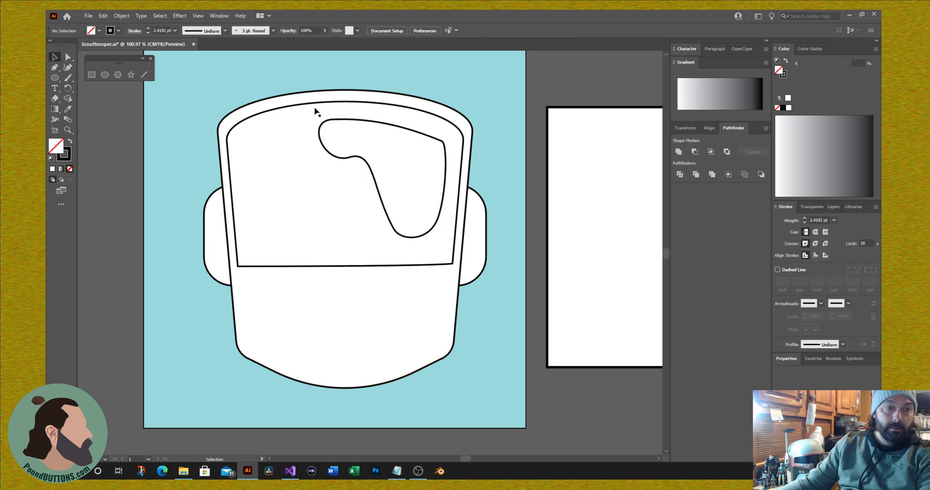
double_click(366, 165)
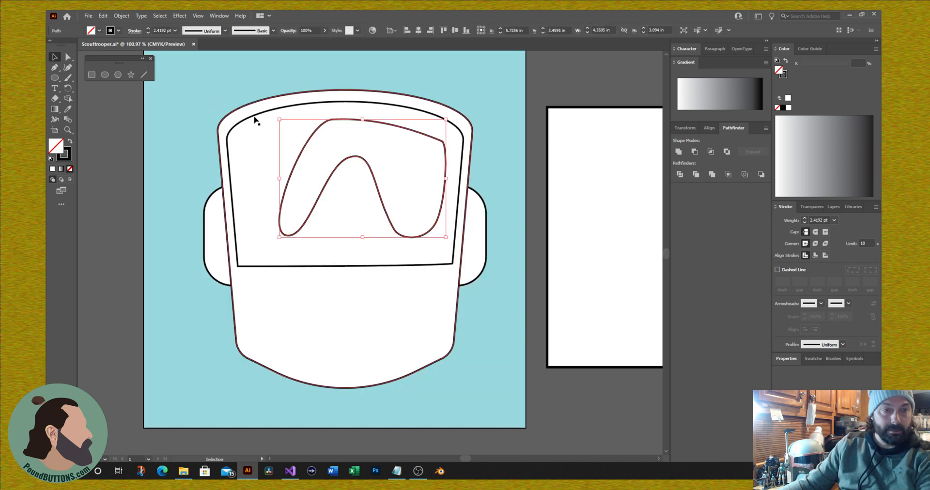
key(ctrl+z)
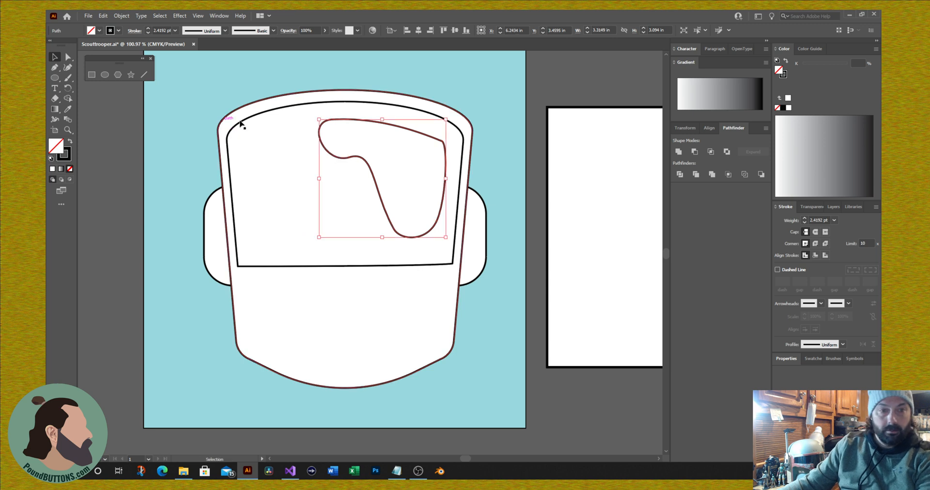
right_click(352, 157)
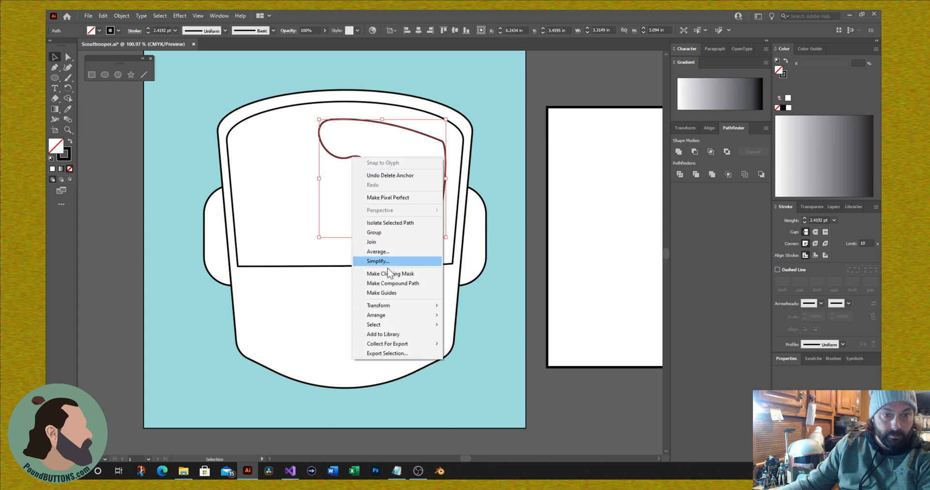
mouse_move(394, 308)
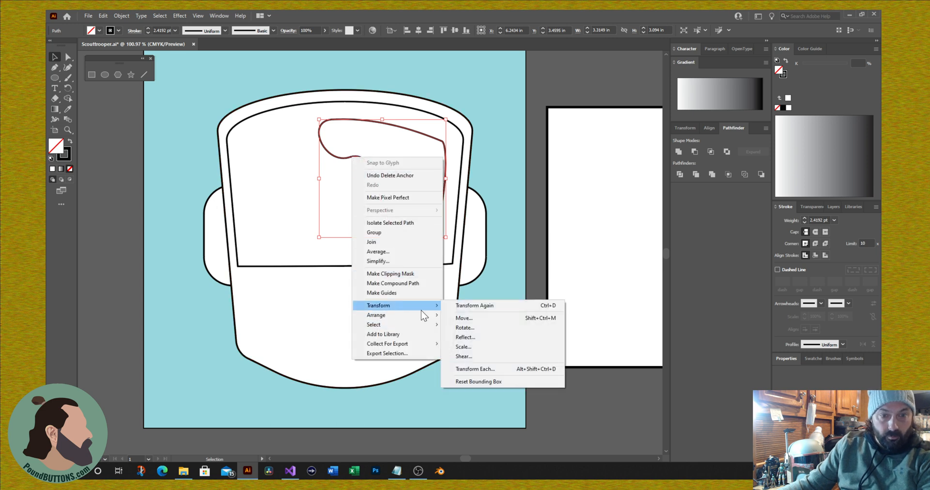
click(478, 337)
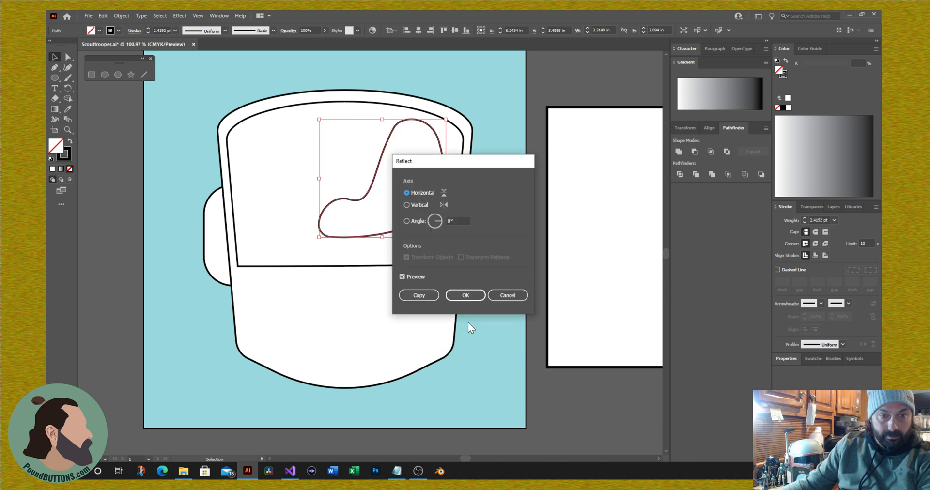
click(407, 205)
click(418, 295)
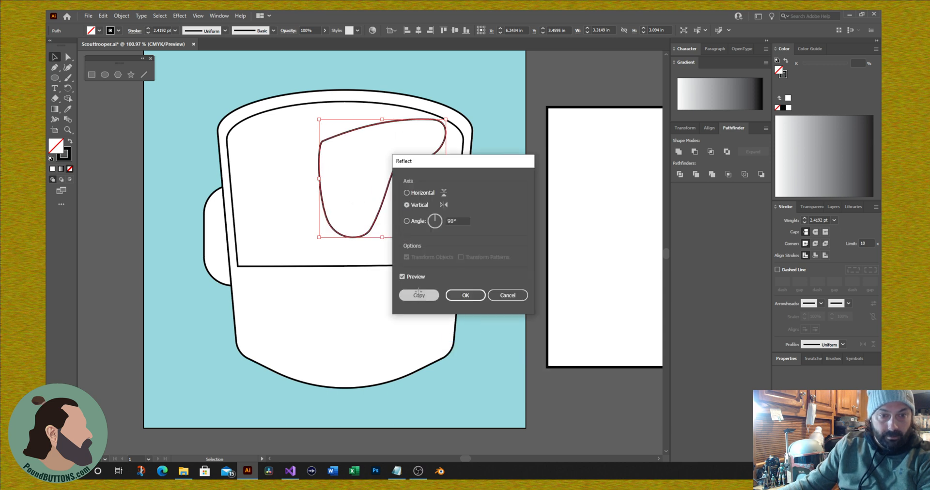
Move the mirrored half about 1.8 in left, level with the original, and unite both halves into one visor shape with Pathfinder.
drag(366, 239, 299, 237)
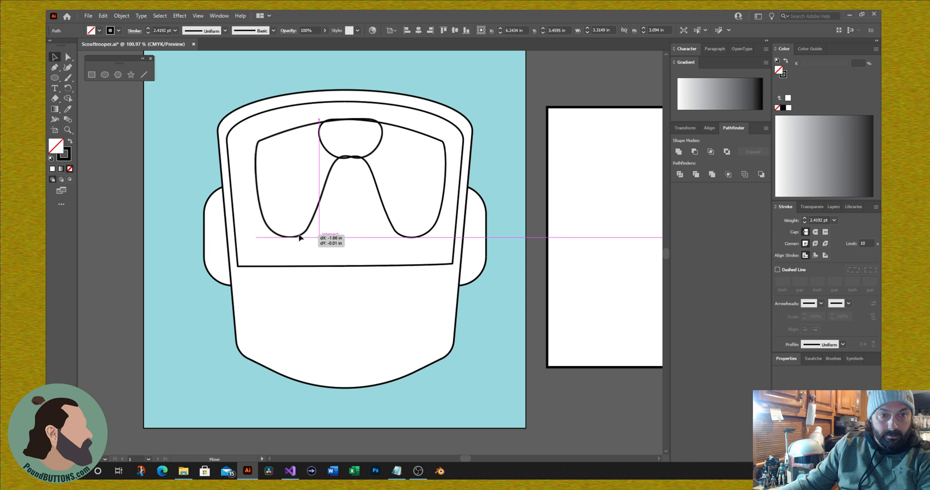
mouse_move(299, 237)
mouse_down()
mouse_move(282, 238)
mouse_move(297, 237)
mouse_up()
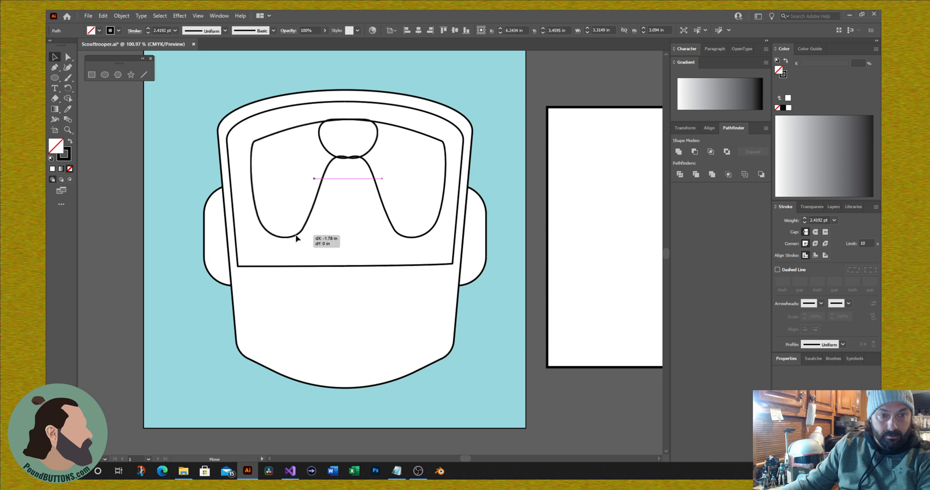
drag(296, 238, 299, 239)
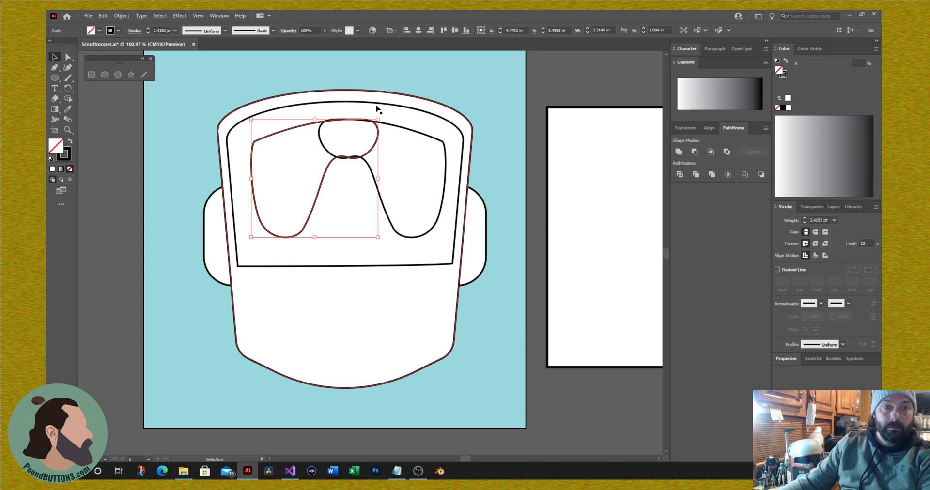
shift+click(416, 137)
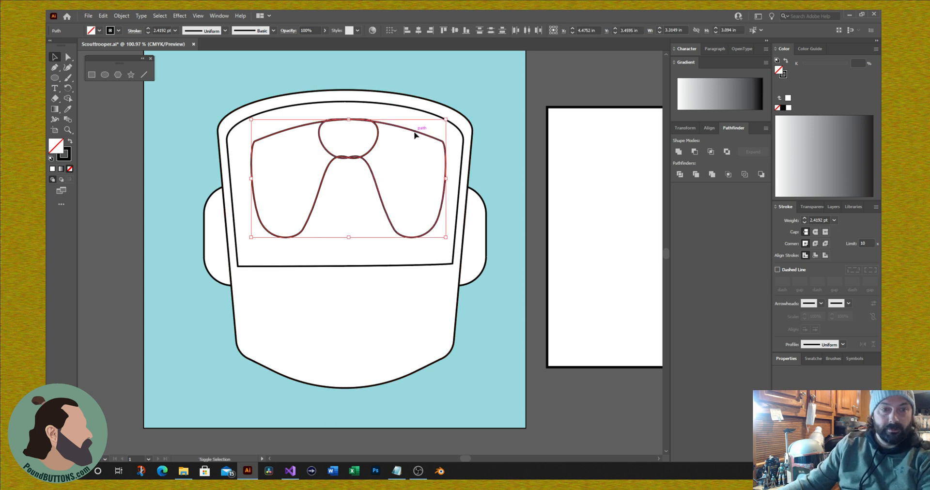
click(679, 151)
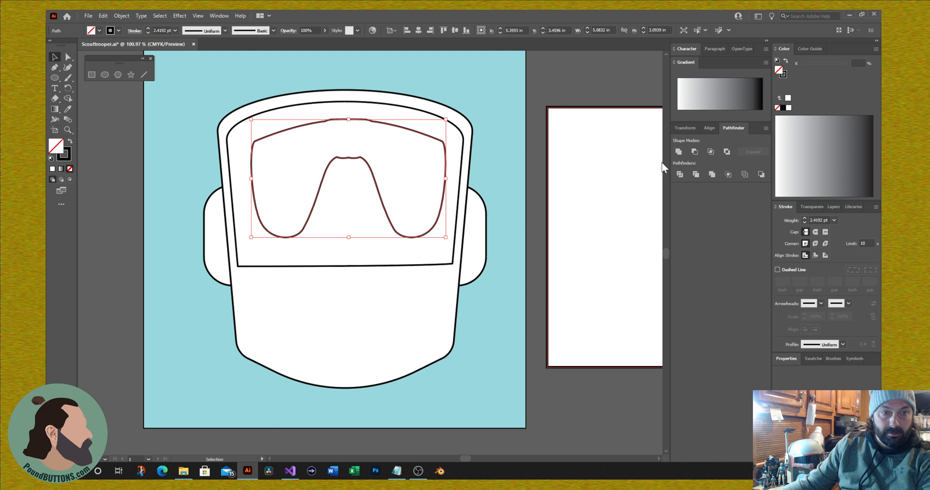
Try deleting the outer anchor points of the visor's nose bridge with the Pen tool, and undo the deletions.
click(68, 57)
click(55, 68)
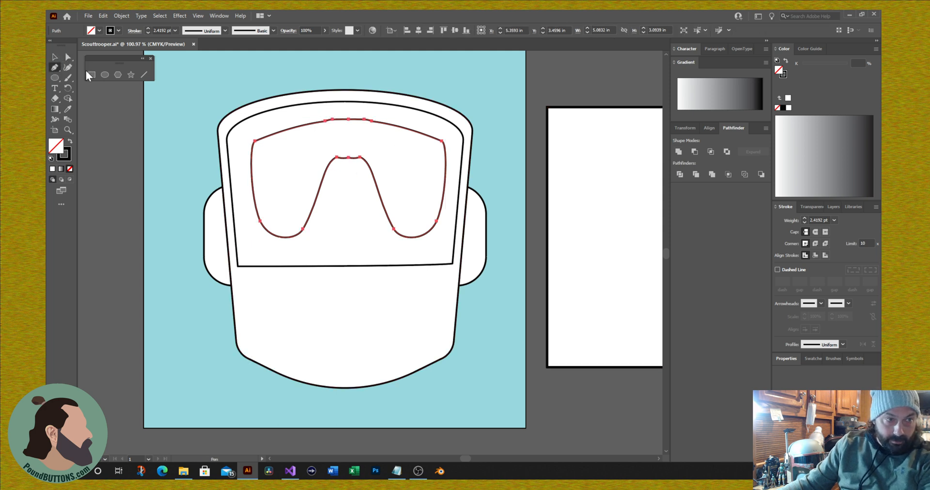
click(337, 157)
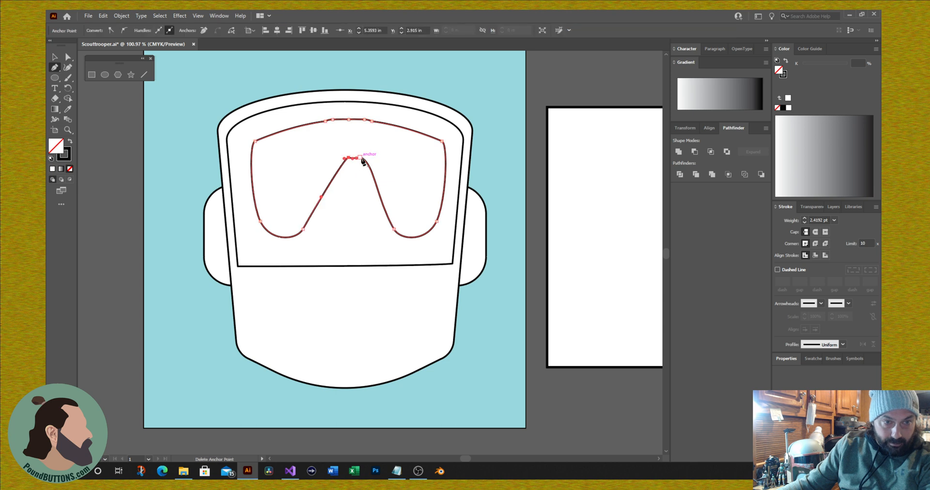
click(360, 158)
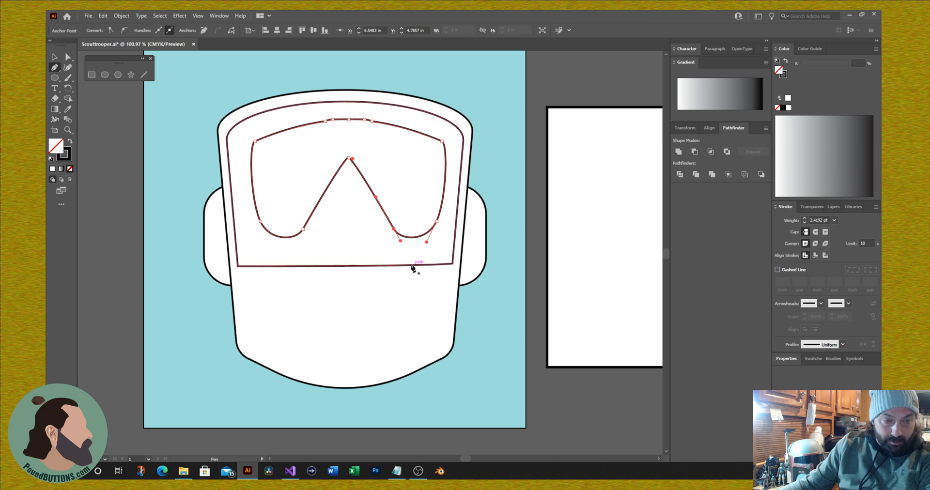
key(ctrl+z)
key(ctrl+z)
key(ctrl+z)
key(ctrl+z)
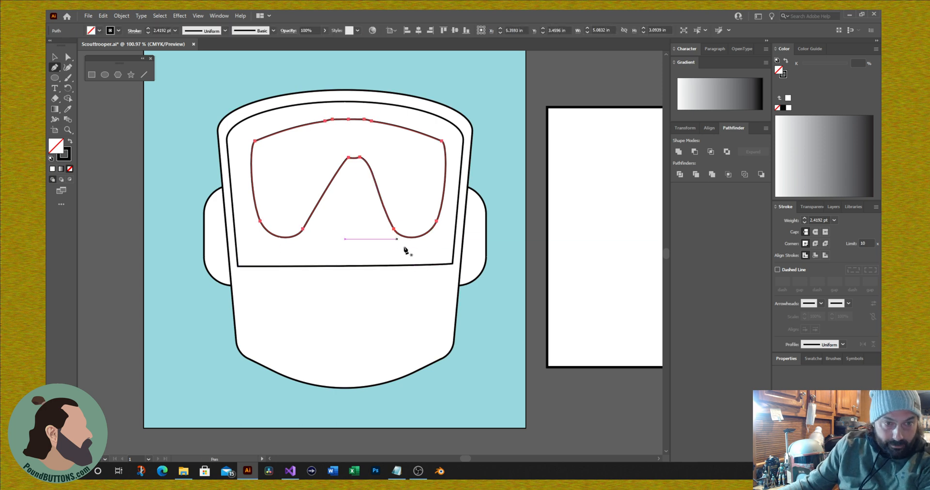
Delete the nose bridge's middle anchor point and all anchor points on the visor's top edge between its two upper corners.
ctrl+click(352, 156)
ctrl+click(359, 158)
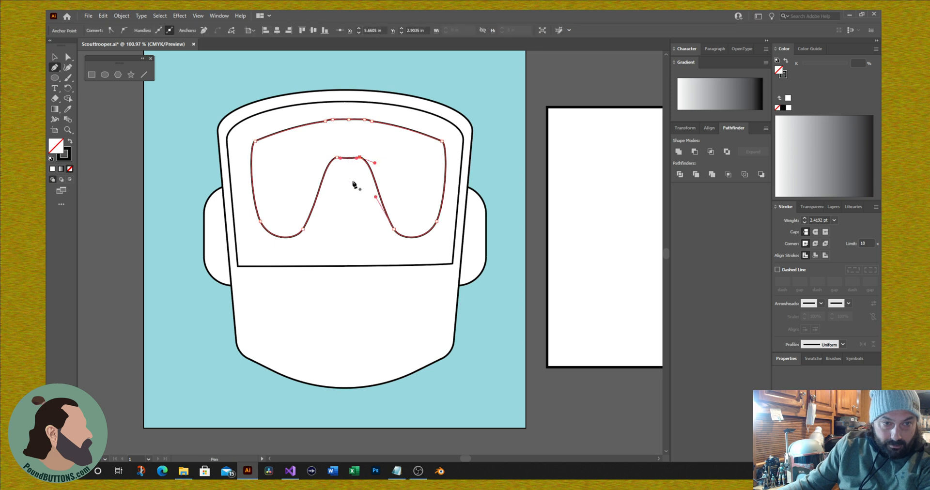
click(333, 121)
click(350, 120)
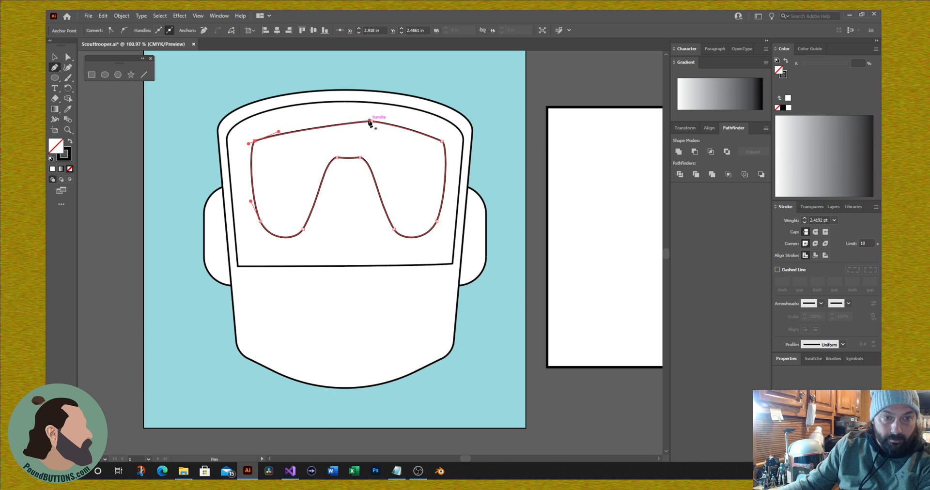
click(370, 122)
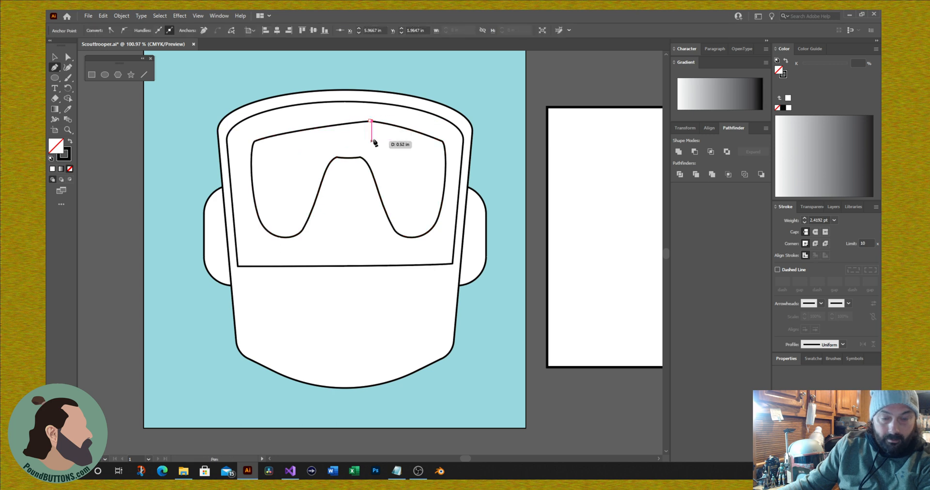
ctrl+click(375, 137)
ctrl+click(372, 122)
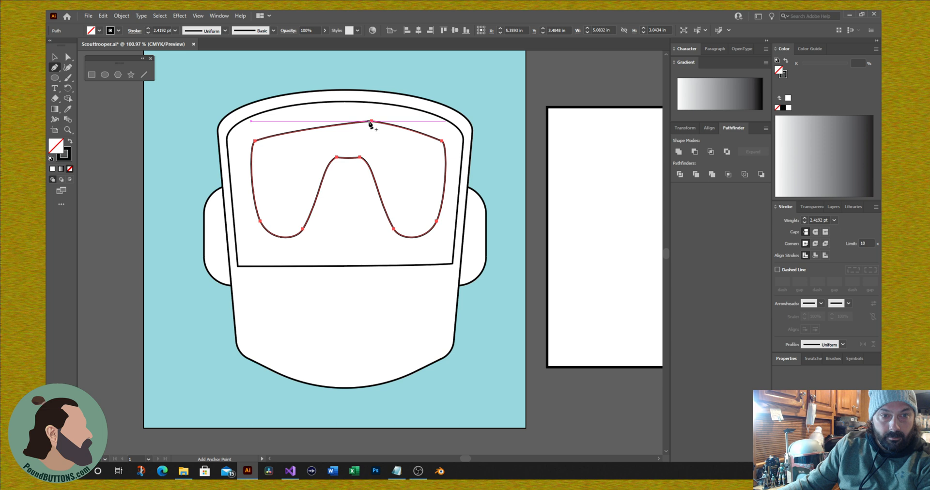
click(371, 122)
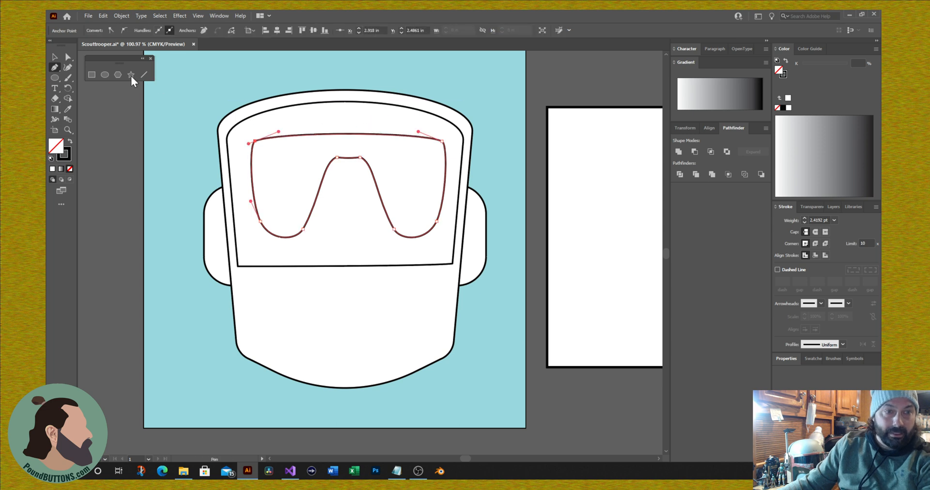
Arch the visor's top edge by raising its upper corners' direction handles, and curve the nose bridge slightly upward with Direct Selection.
click(67, 57)
drag(279, 132, 320, 102)
drag(419, 133, 373, 103)
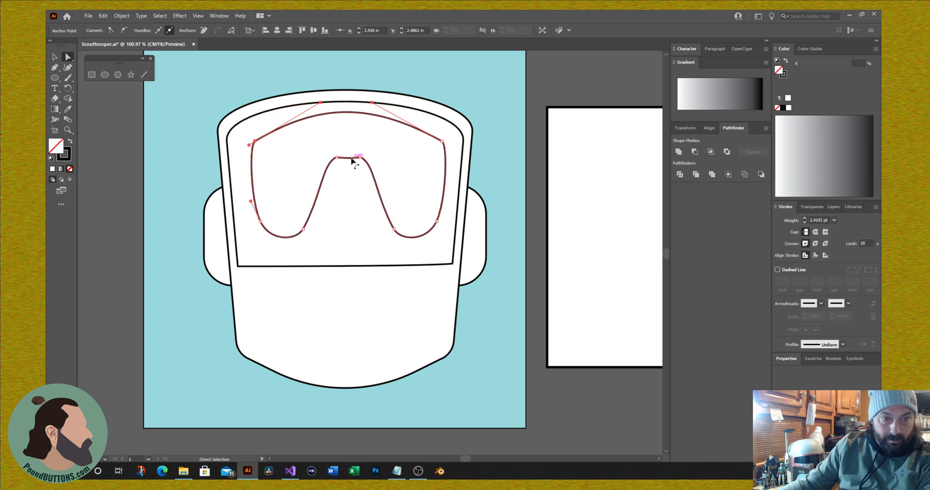
click(349, 157)
drag(348, 158, 349, 155)
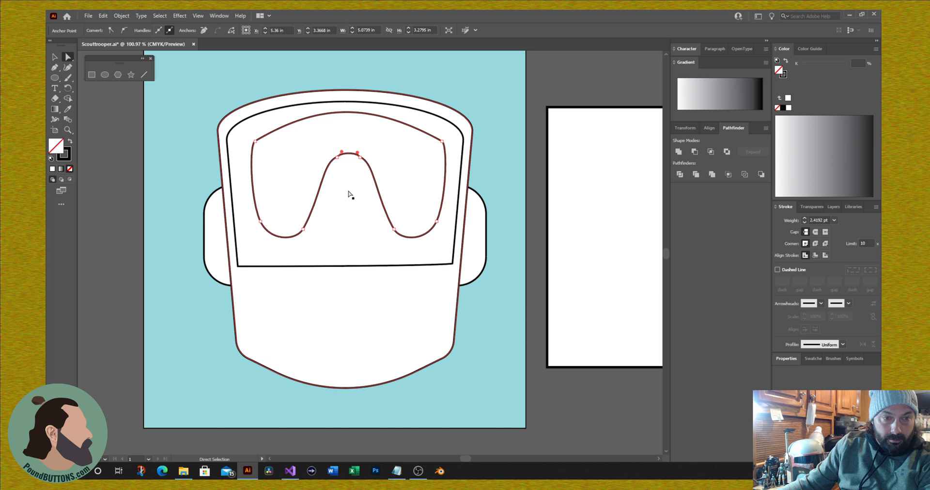
click(350, 194)
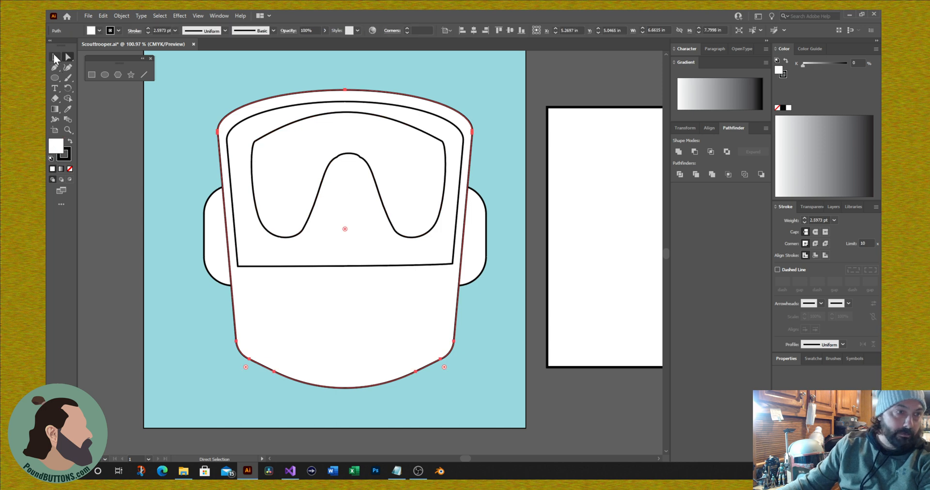
Widen the visor on both sides to about 5.52 in and lower its top edge to a height of about 3.12 in.
key(v)
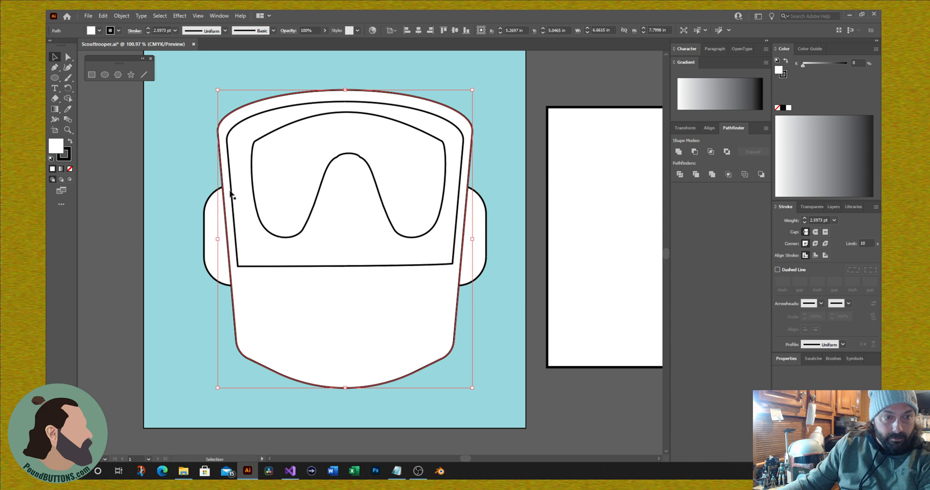
click(207, 173)
click(256, 213)
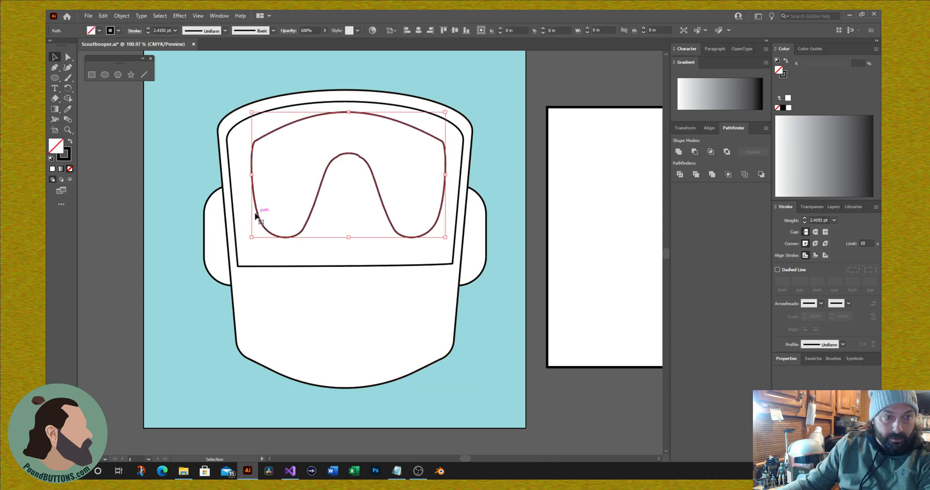
drag(250, 177, 241, 175)
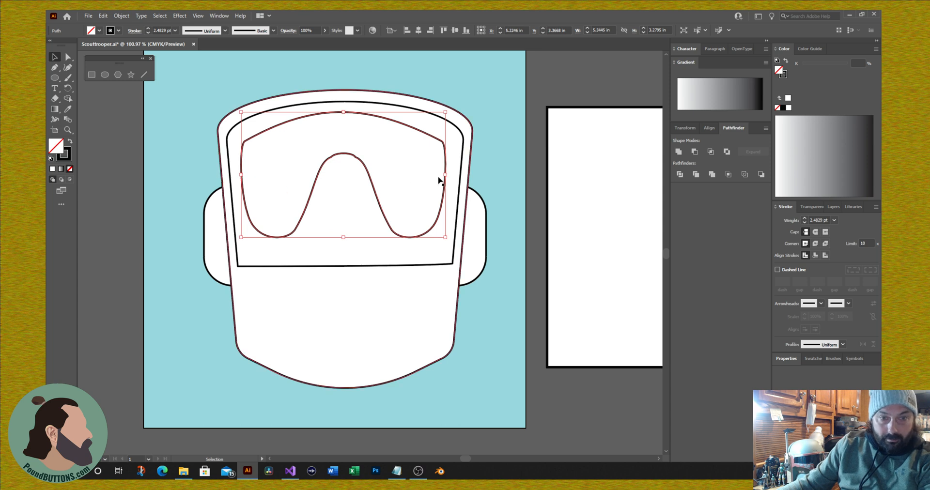
drag(445, 174, 452, 174)
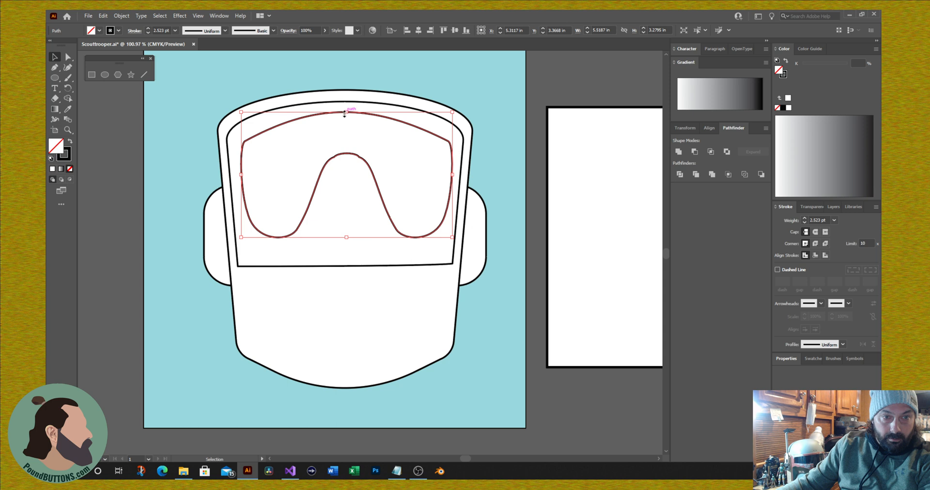
drag(346, 112, 347, 118)
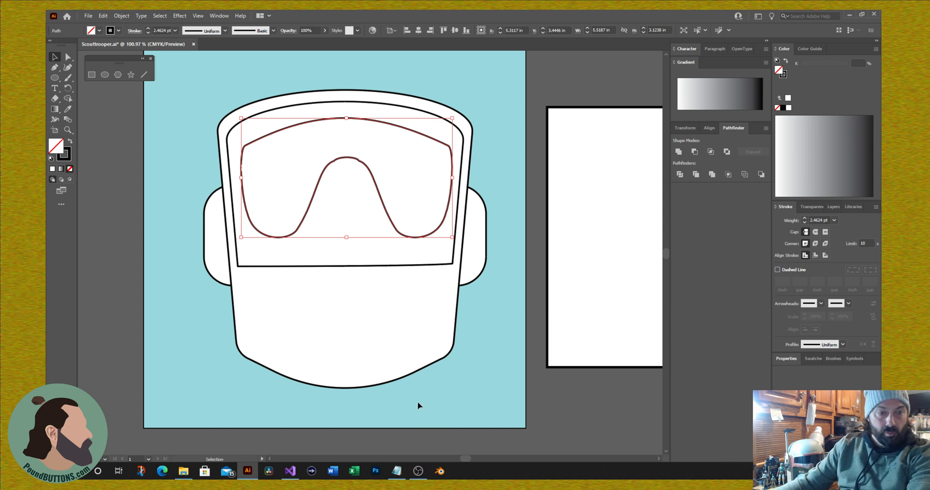
Extend the inset upper outline downward to about 5.41 in tall, and position it slightly lower inside the helmet dome.
click(352, 267)
drag(345, 266, 360, 295)
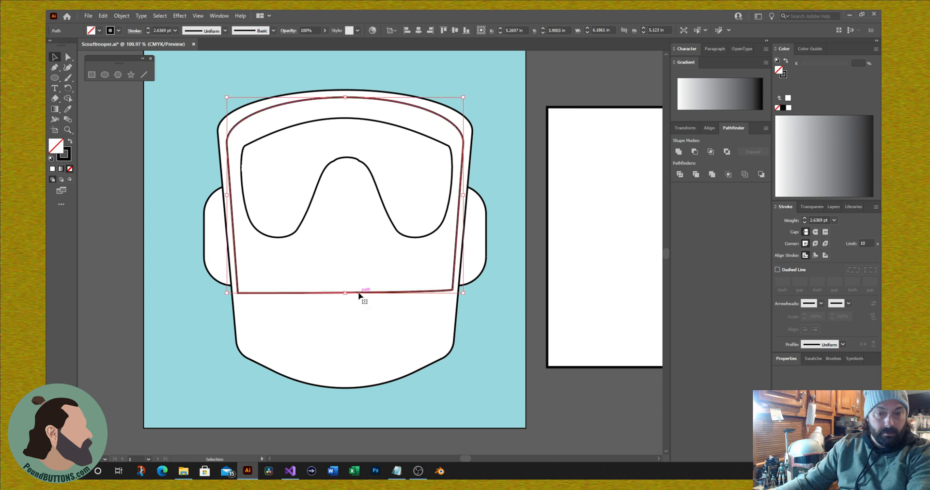
drag(346, 293, 345, 305)
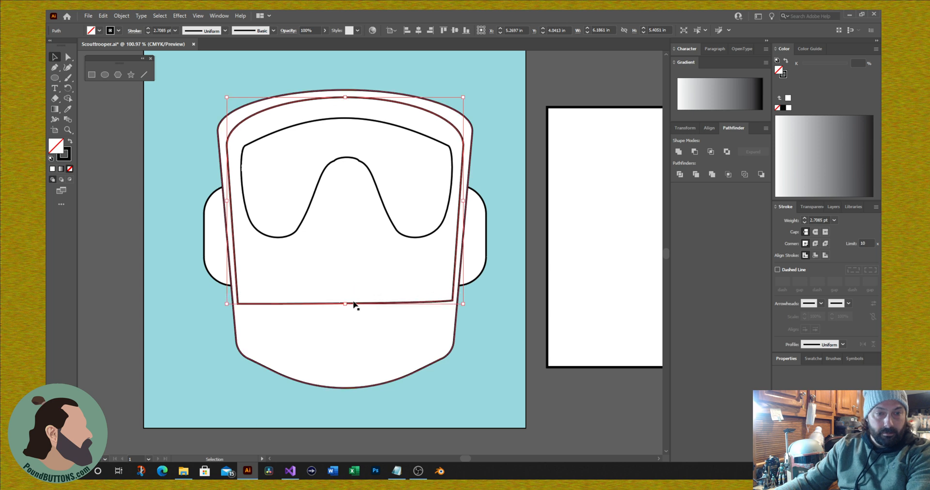
drag(360, 304, 362, 310)
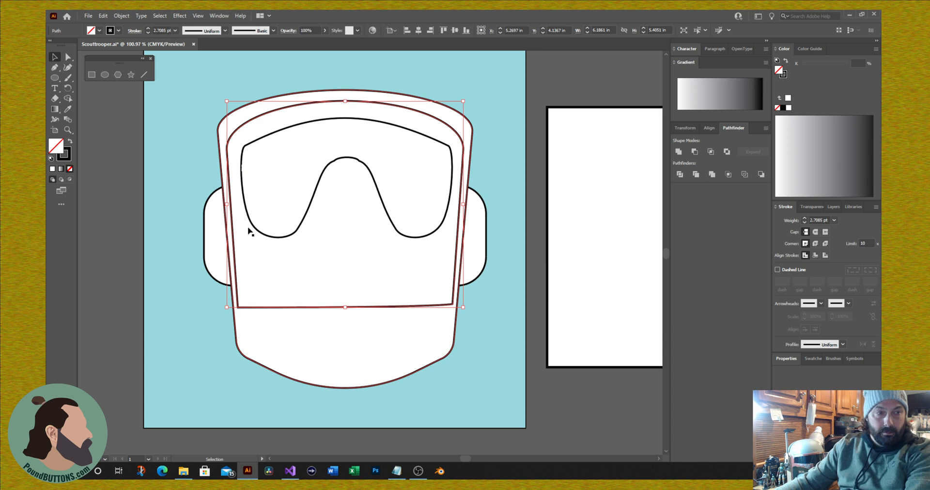
Lower the visor's top edge to a height of about 2.6 in, and select the inset upper outline.
click(92, 74)
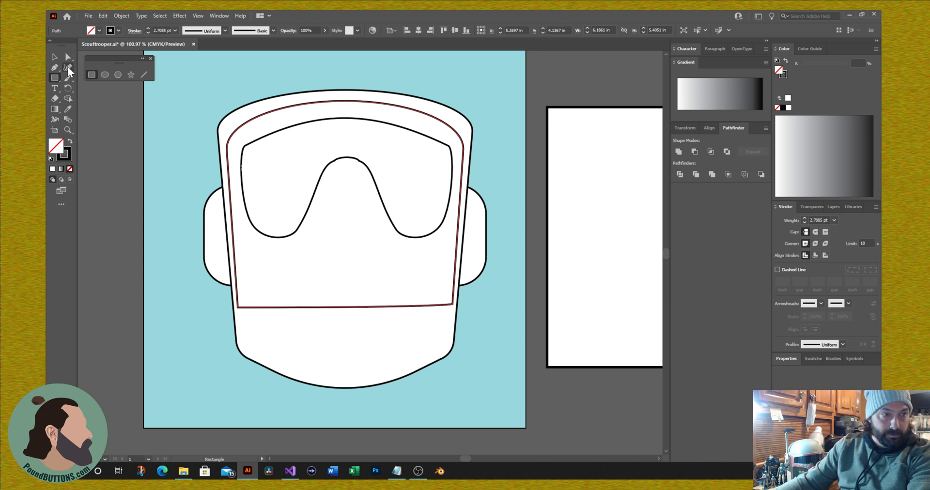
click(55, 57)
click(353, 159)
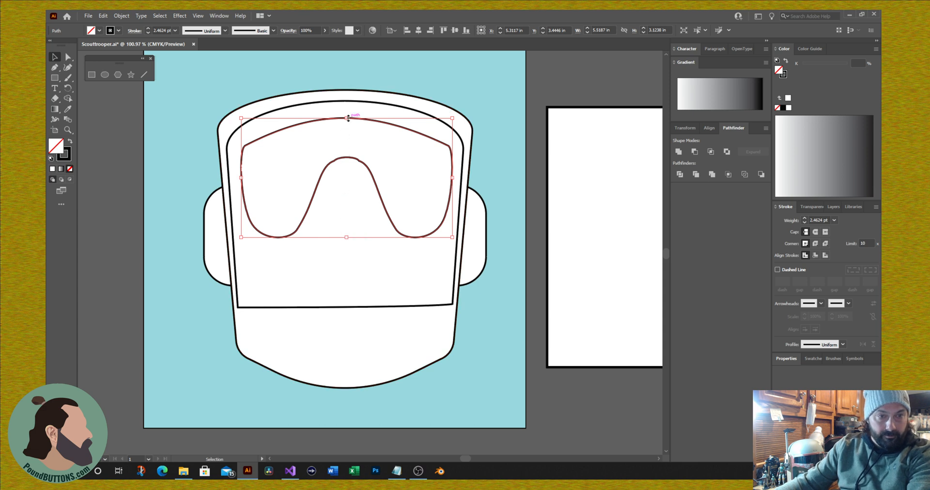
drag(347, 120, 351, 138)
click(345, 101)
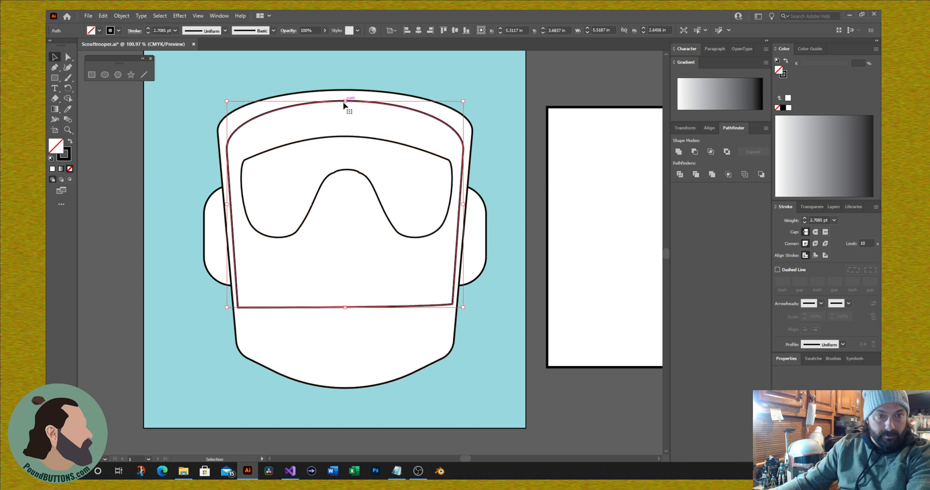
Lower the top edge of the inset upper outline to a height of about 5.24 in.
drag(345, 102, 345, 104)
drag(346, 108, 345, 107)
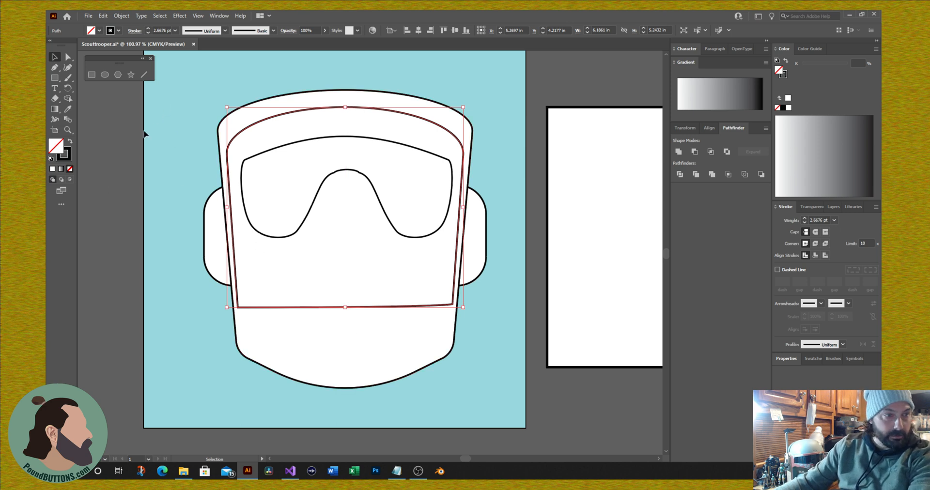
Draw a rectangle about 1.34 by 3.63 in on the helmet's lower middle, and horizontally center-align it with all helmet shapes, including the side pieces.
click(92, 75)
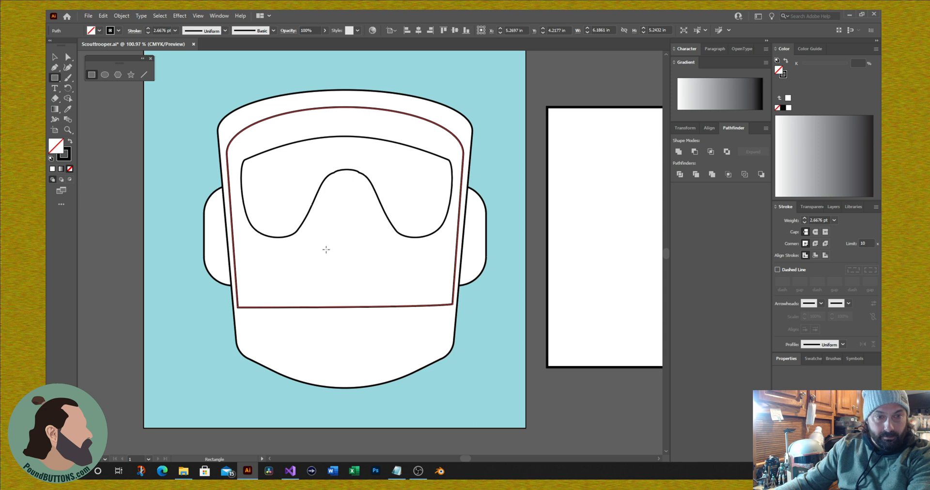
drag(326, 250, 377, 388)
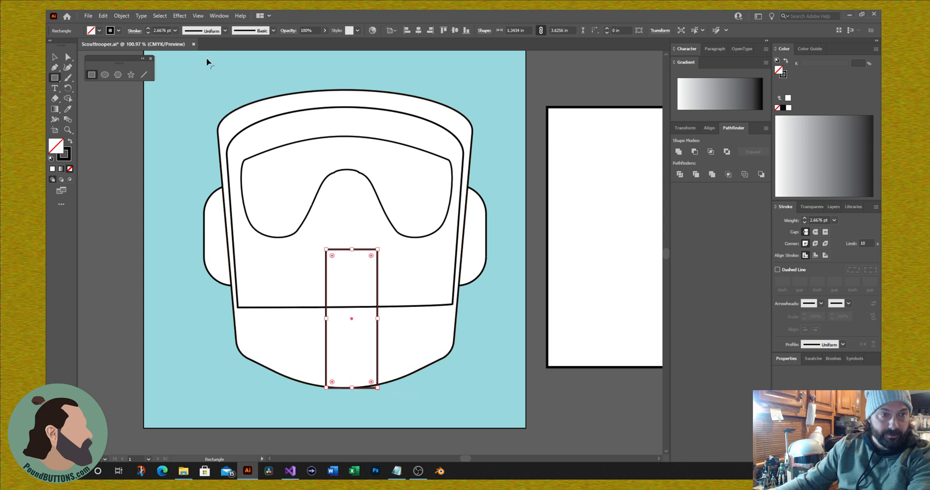
click(59, 55)
drag(290, 62, 425, 397)
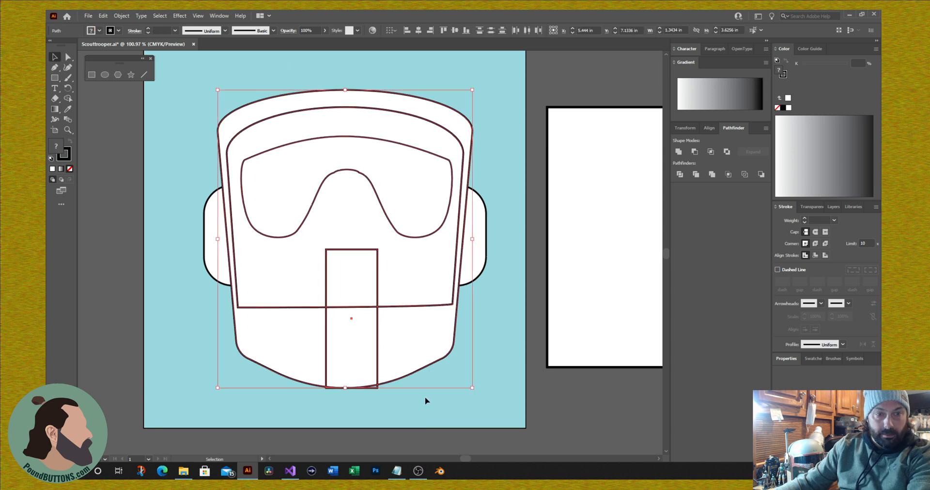
click(708, 128)
click(693, 152)
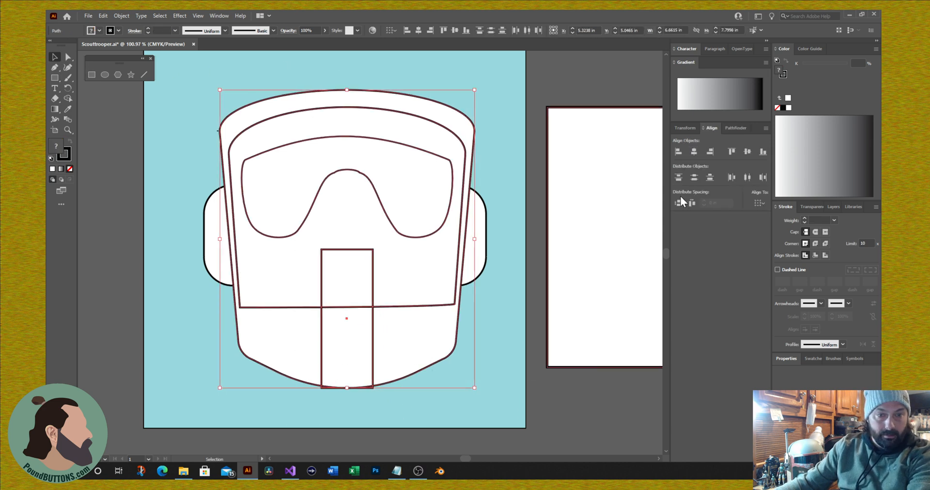
shift+click(481, 233)
click(694, 153)
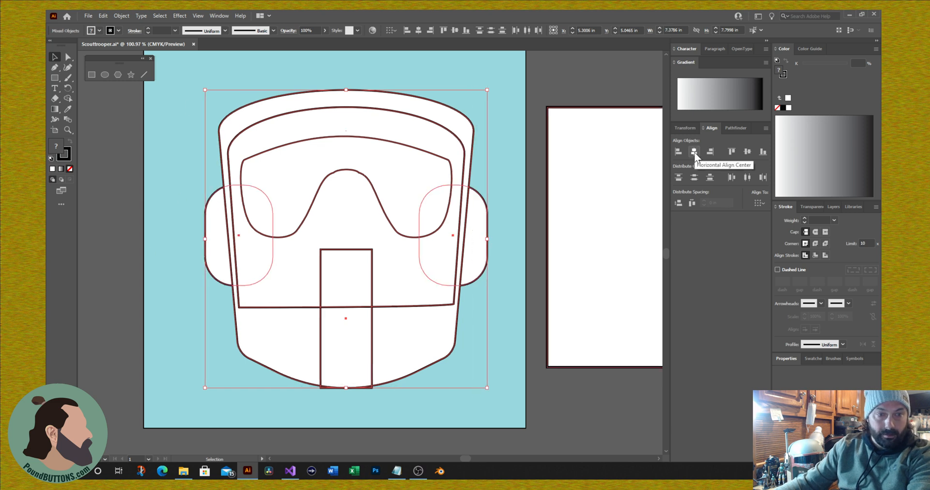
click(166, 106)
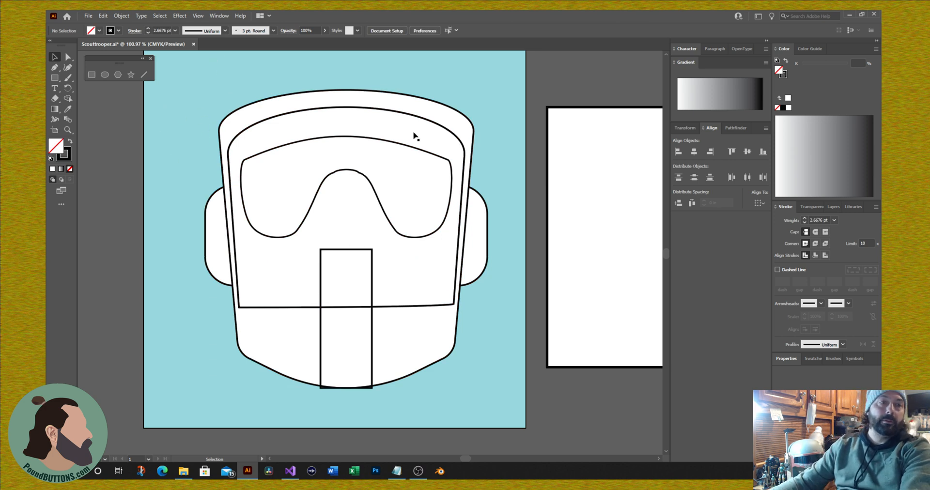
Fully round the mouthpiece rectangle's two upper corners to a 0.67 in radius, and extend its top upward to about 4.14 in tall.
click(833, 209)
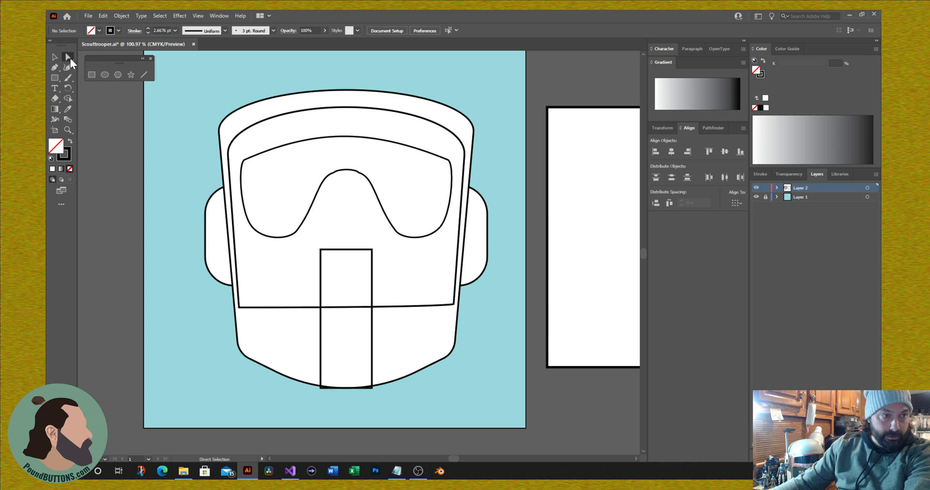
click(334, 269)
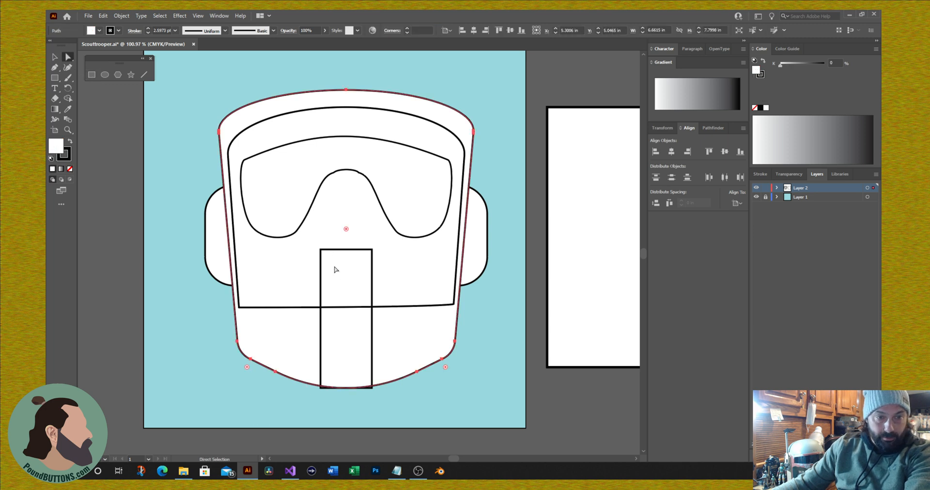
click(347, 249)
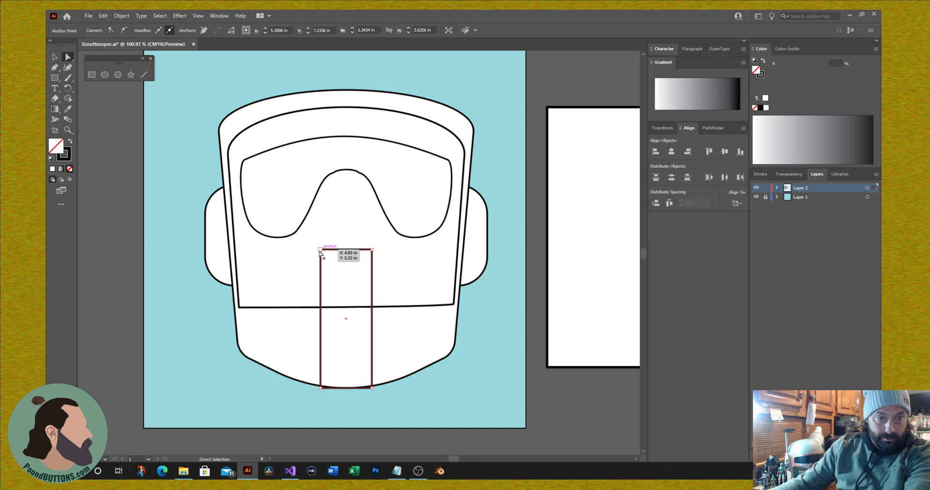
key(ctrl+shift+a)
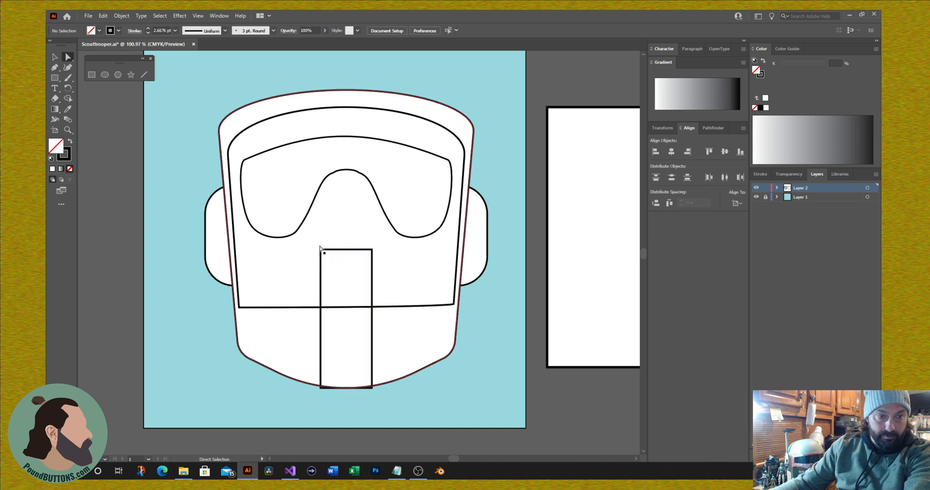
click(320, 250)
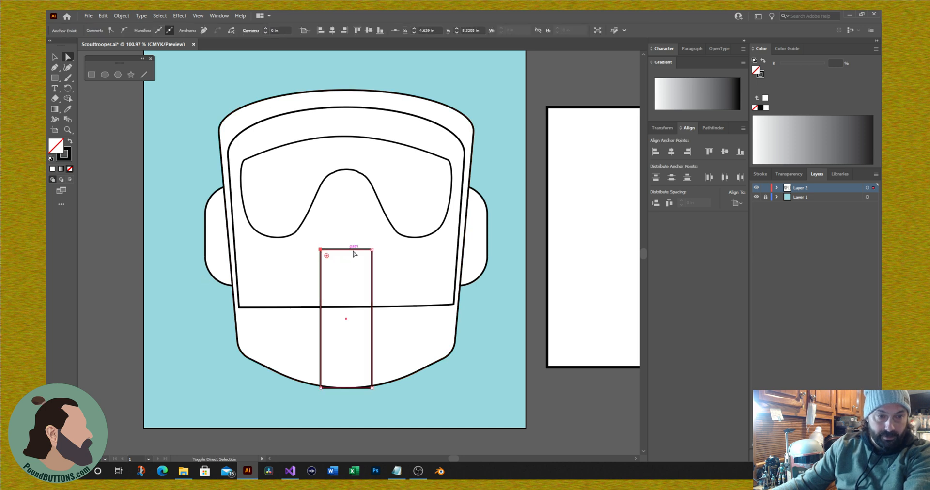
shift+click(371, 249)
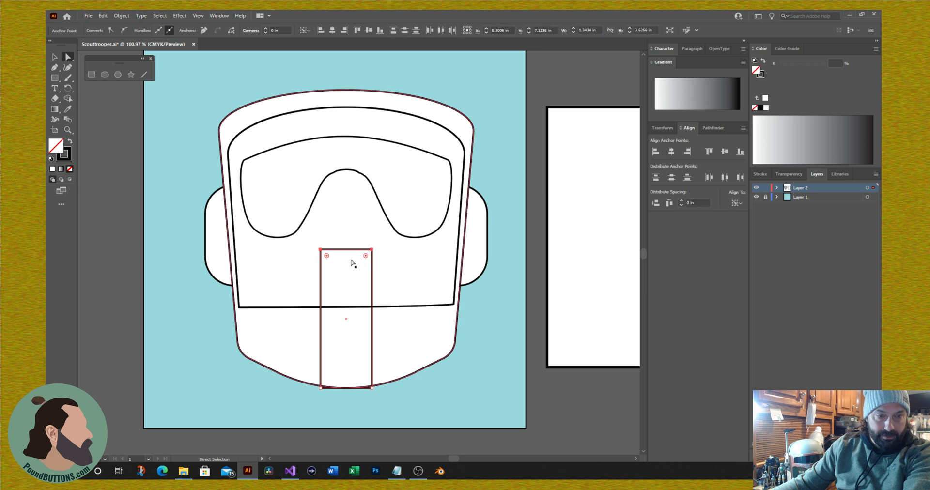
drag(327, 256, 337, 291)
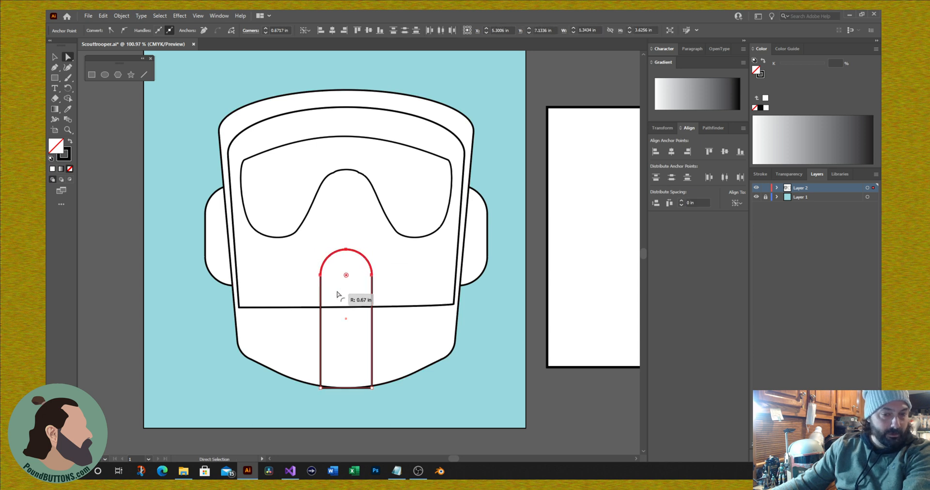
drag(338, 295, 337, 295)
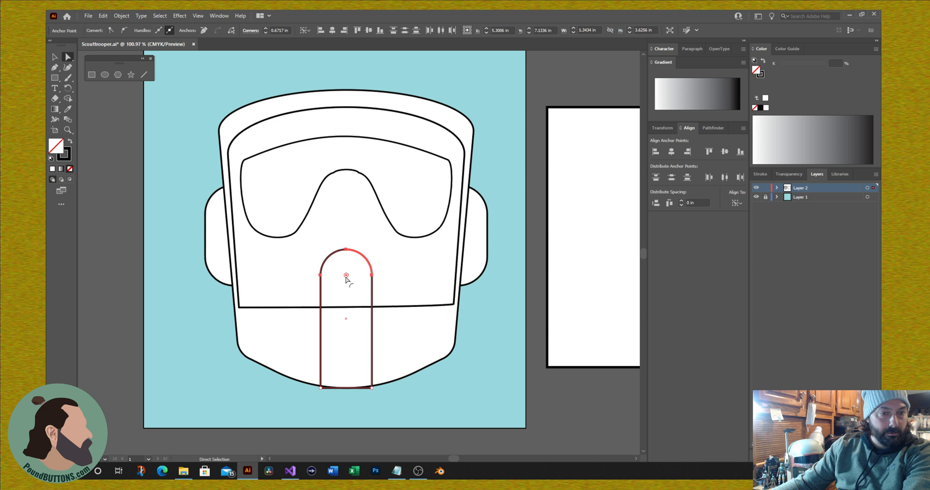
click(55, 57)
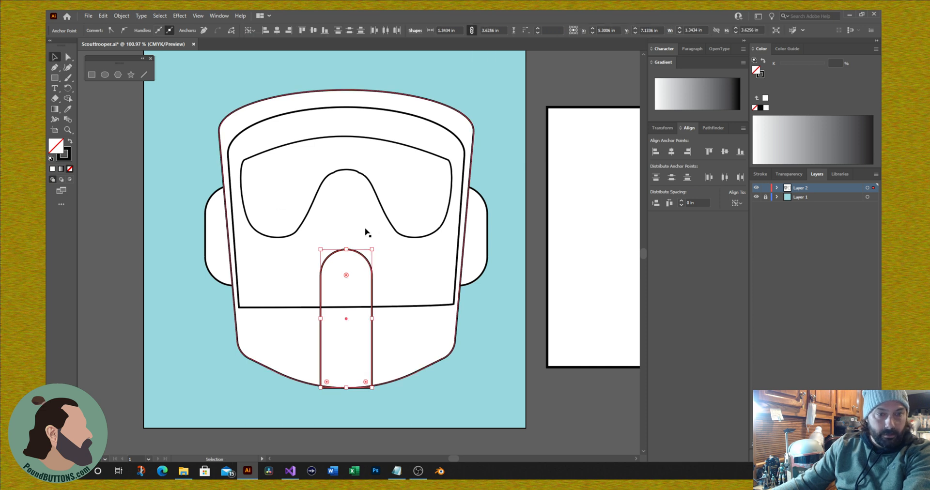
drag(346, 250, 349, 232)
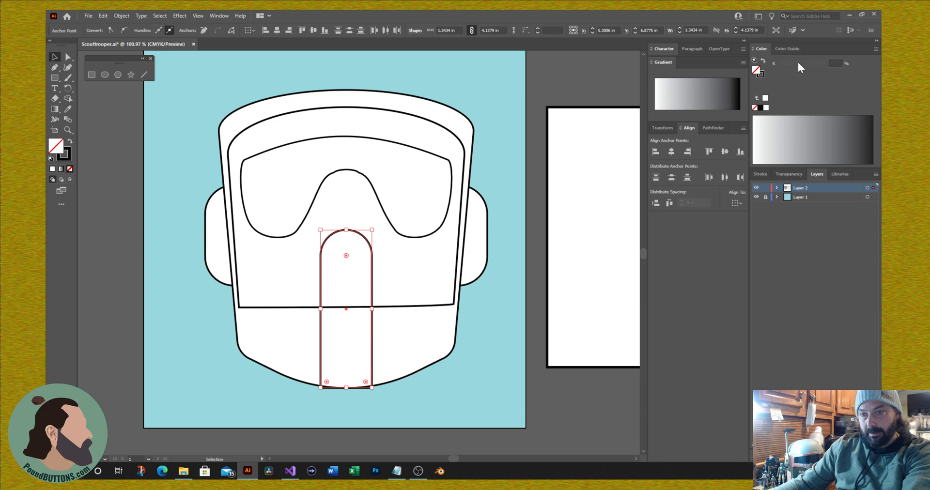
Fill the round-topped mouthpiece strip with dark gray 636363.
click(781, 48)
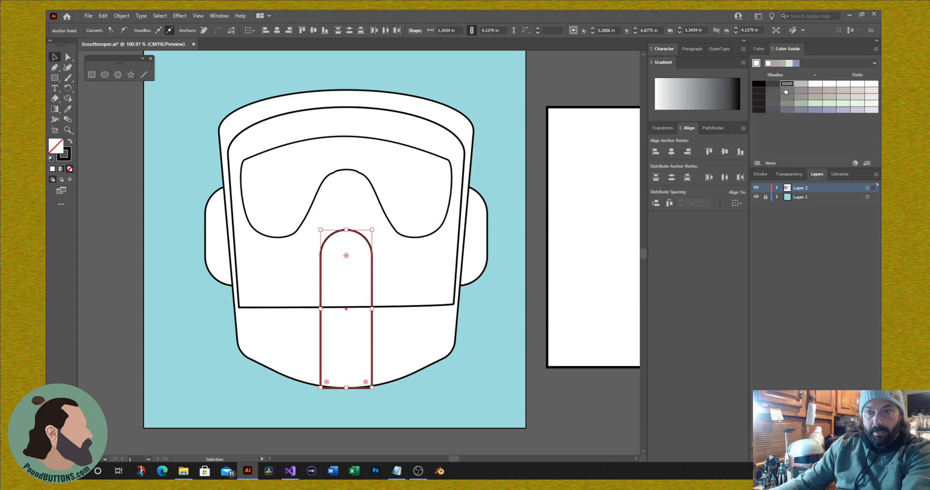
shift+click(463, 247)
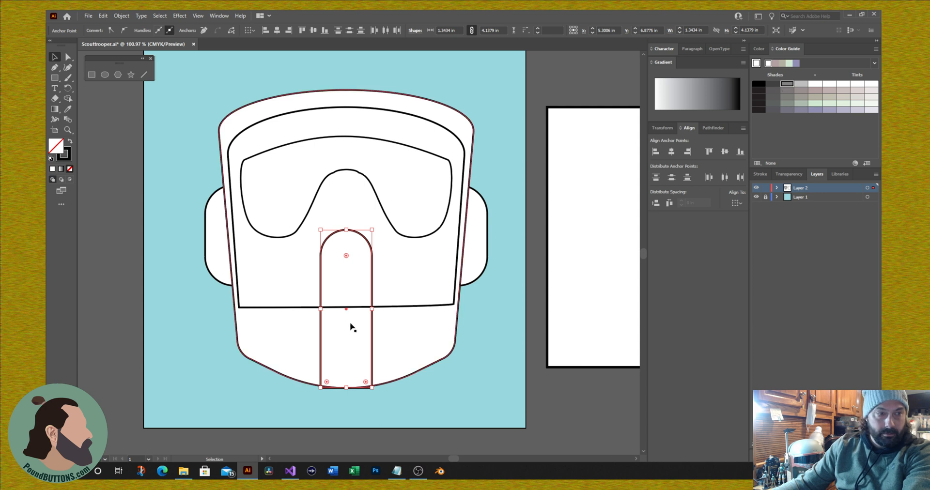
double_click(57, 147)
drag(371, 236, 342, 249)
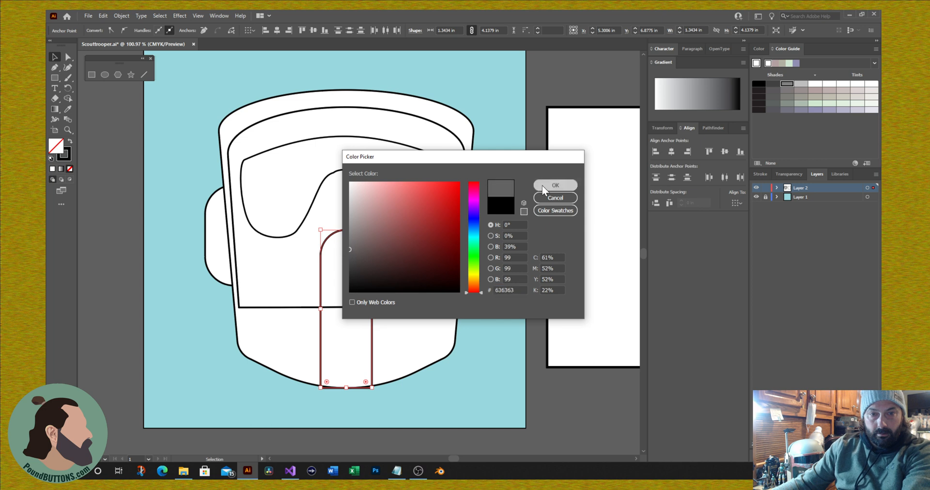
click(555, 185)
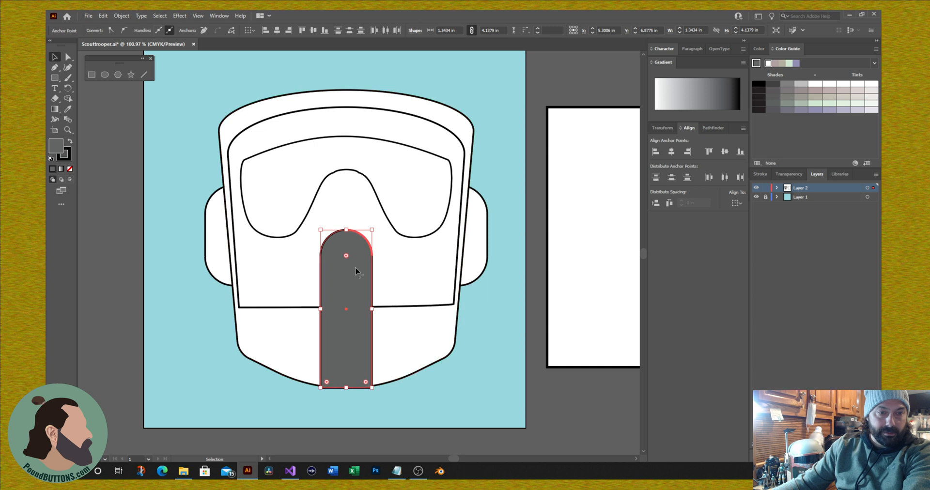
Draw a circle about 0.77 in across, centered near the lower end of the gray mouthpiece strip.
click(104, 75)
mouse_move(173, 131)
mouse_down()
mouse_move(203, 163)
mouse_move(193, 160)
mouse_move(348, 253)
mouse_move(346, 370)
mouse_up()
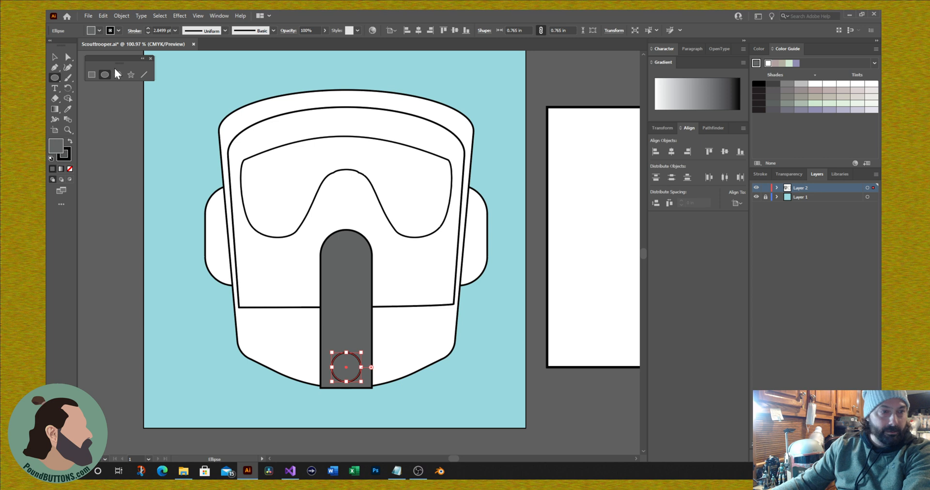
Draw a vertical line about 0.9 in tall beside the helmet and duplicate it sideways about 0.1 in apart into a row of eight lines.
click(143, 74)
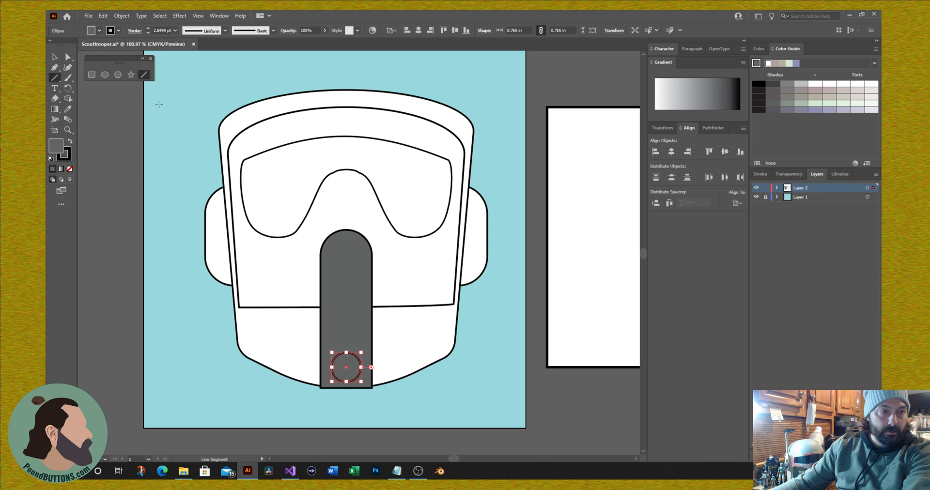
drag(156, 103, 162, 137)
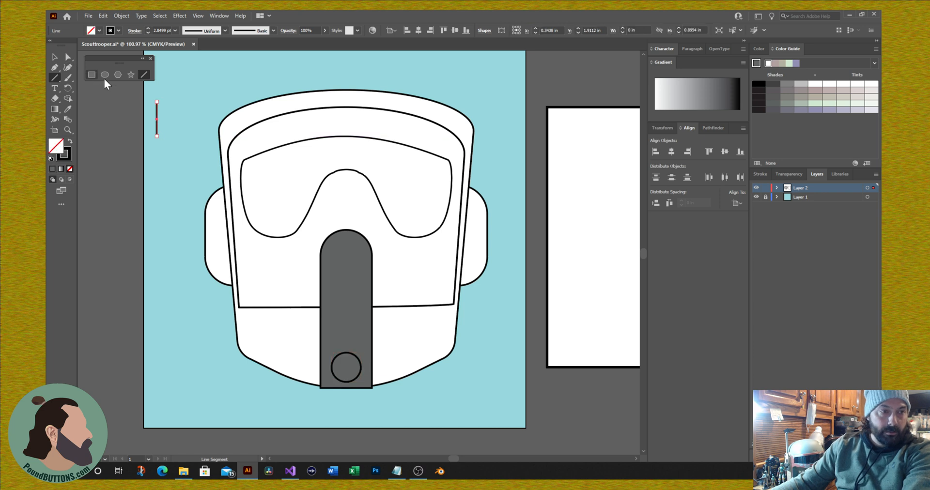
click(58, 60)
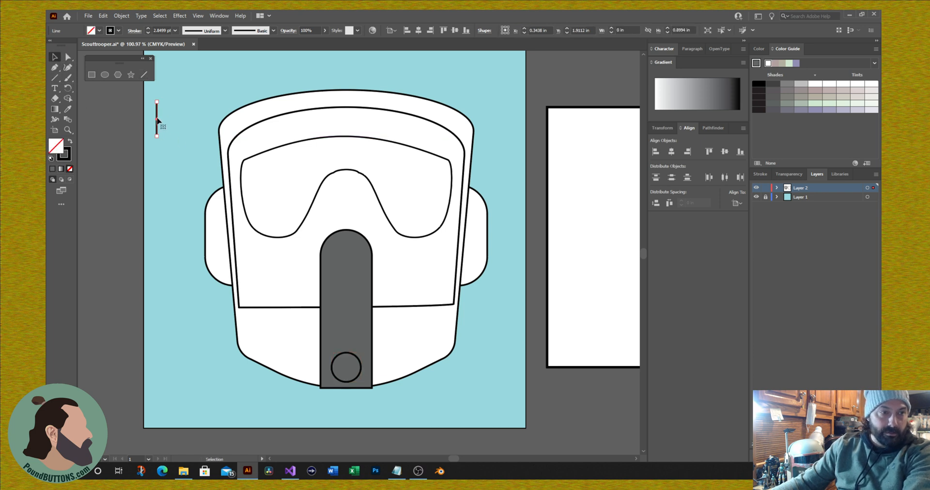
drag(158, 121, 161, 121)
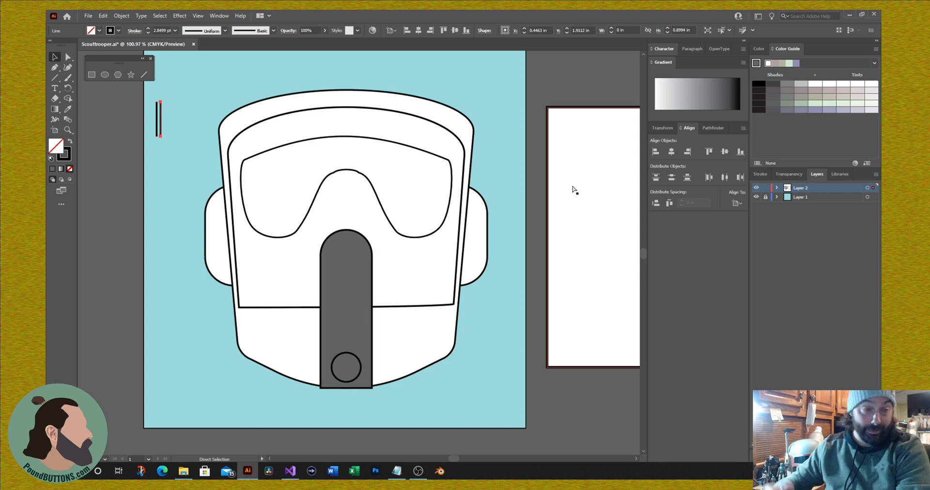
key(ctrl+d)
key(ctrl+d)
key(ctrl+d)
key(ctrl+d)
key(ctrl+d)
key(ctrl+d)
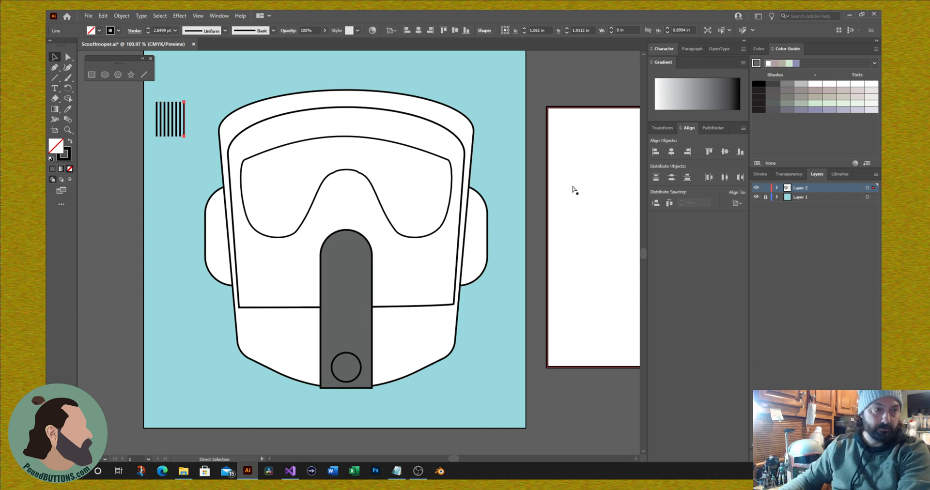
click(92, 75)
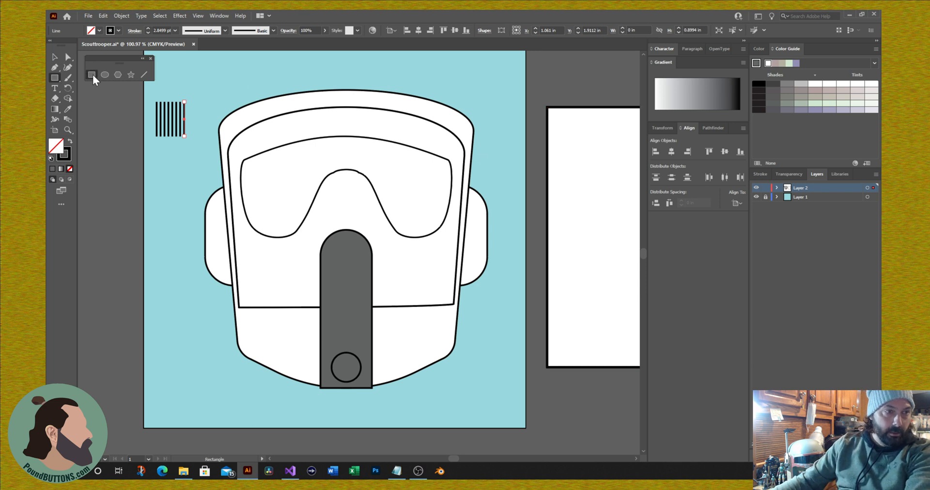
click(151, 102)
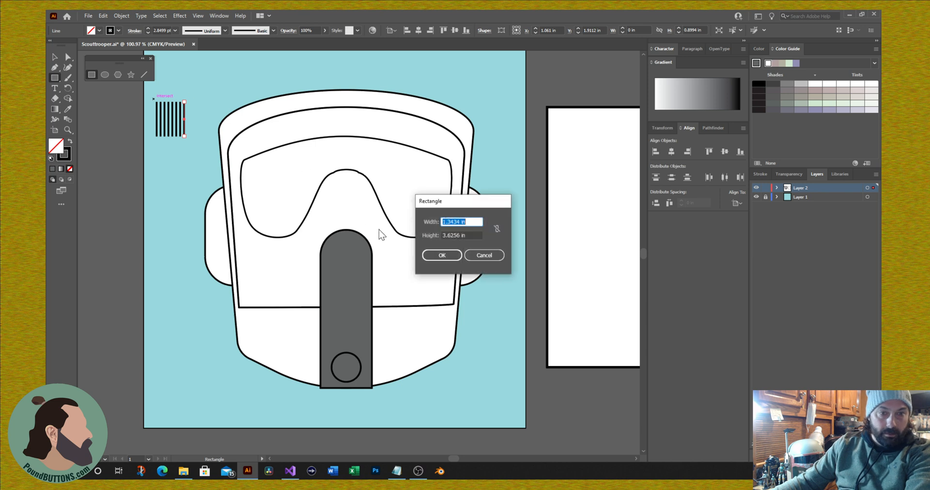
click(476, 255)
Group all the vertical lines beside the helmet.
click(55, 58)
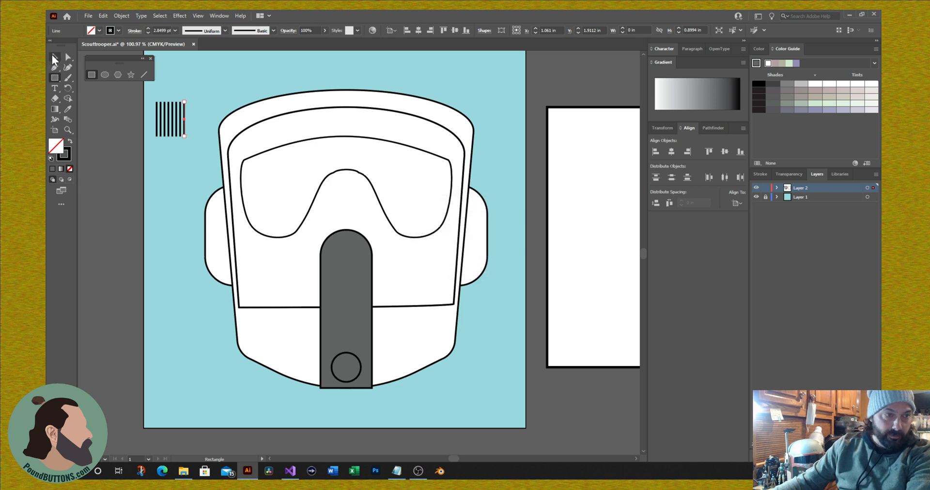
drag(150, 102, 193, 144)
right_click(184, 128)
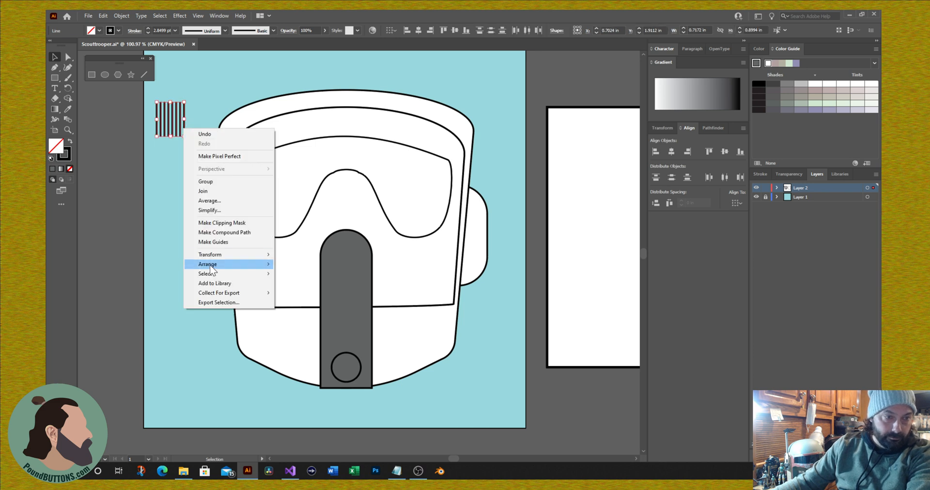
click(215, 181)
Create a 2 by 2 in square over the helmet dome's upper left.
click(92, 74)
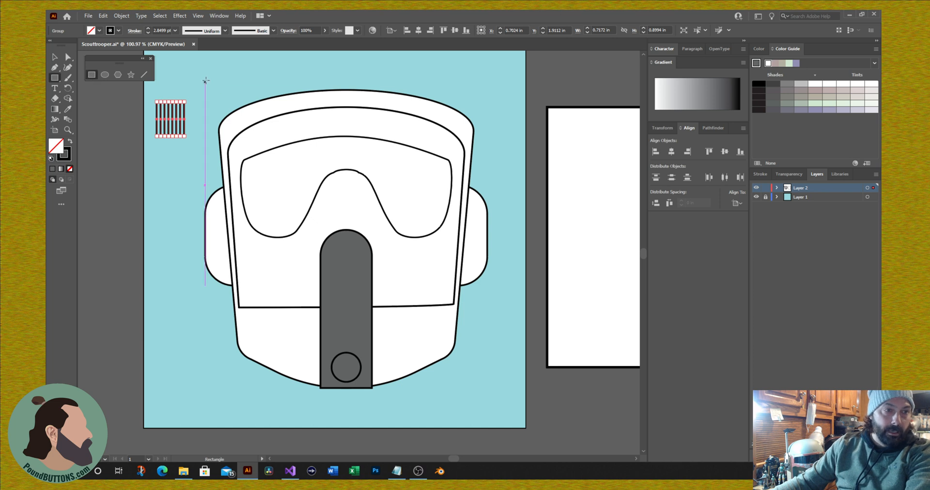
click(216, 64)
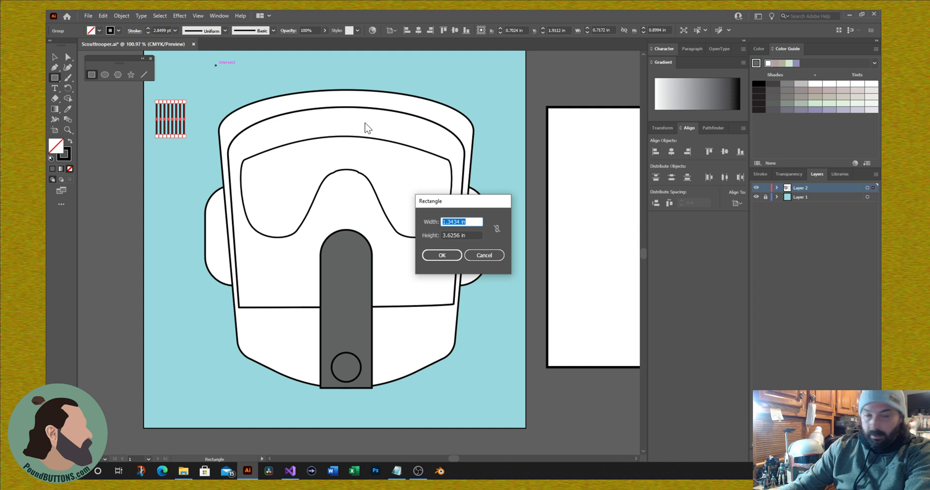
text(2)
key(Tab)
text(2)
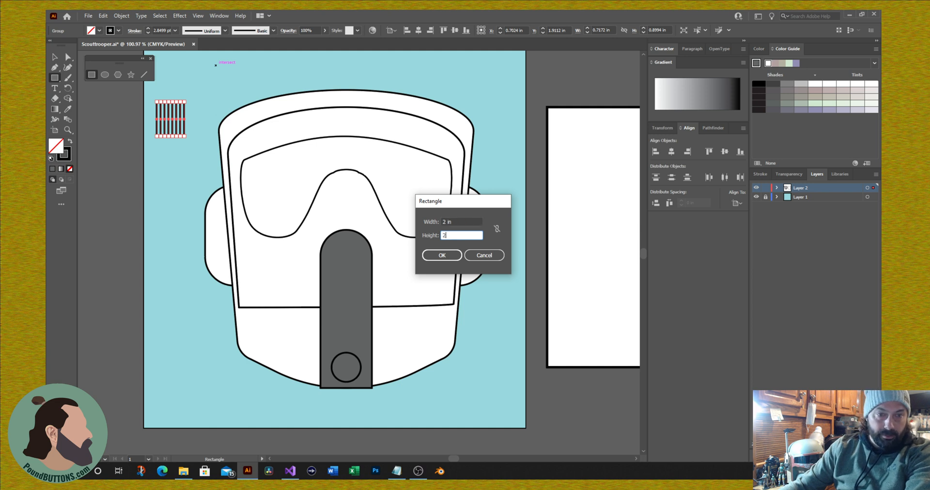
key(Return)
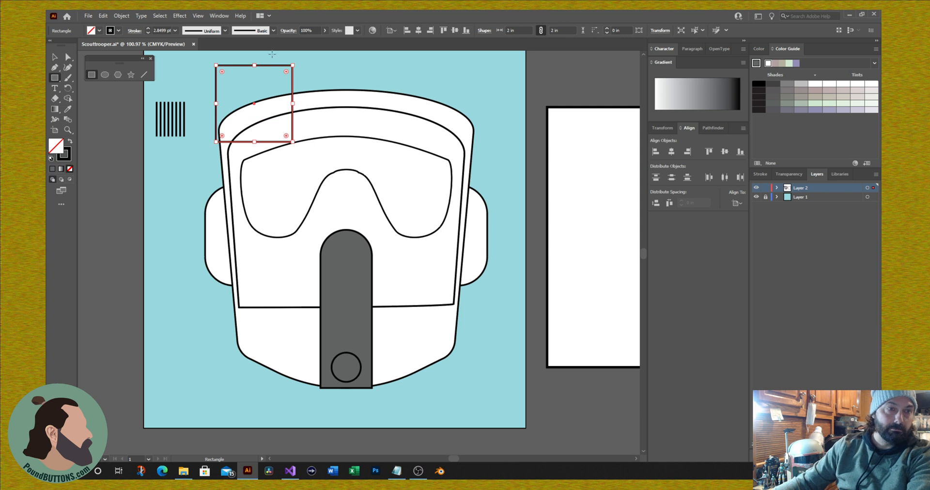
Move the square around the grouped vertical lines and scale it down proportionally to about 1.05 in per side.
click(54, 57)
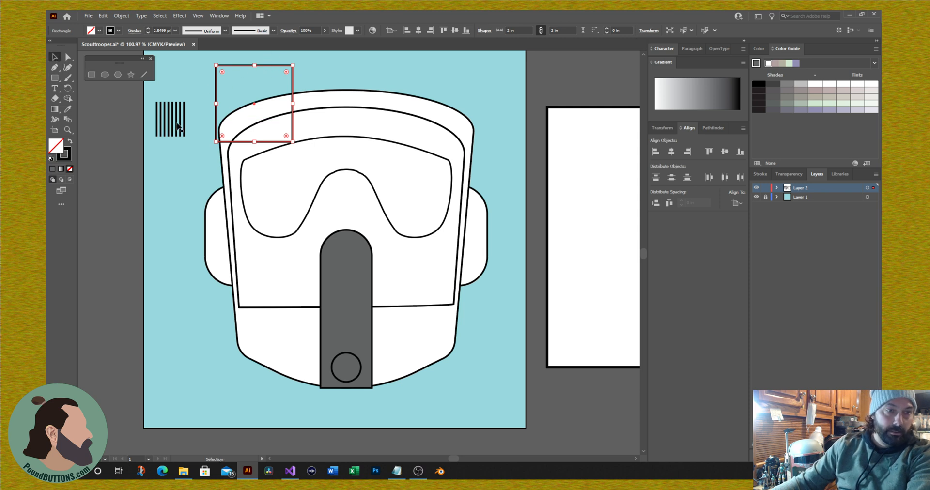
drag(254, 105, 191, 144)
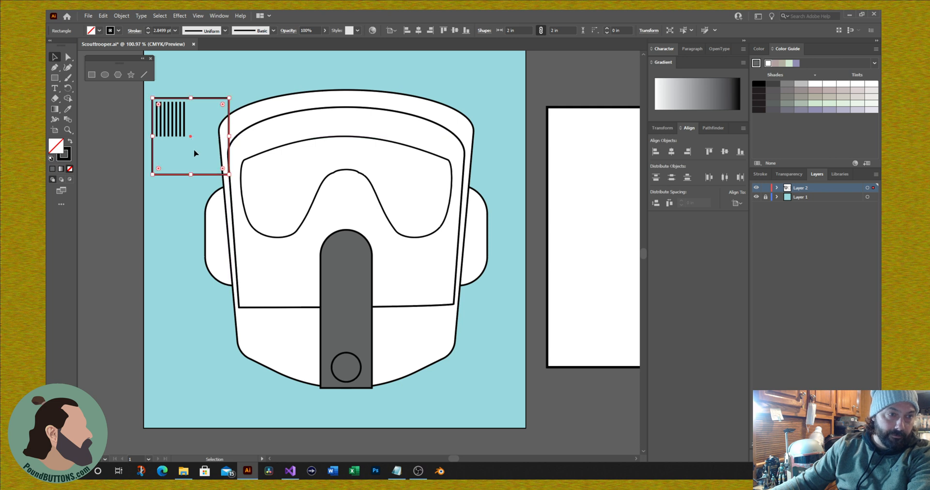
drag(229, 177, 190, 151)
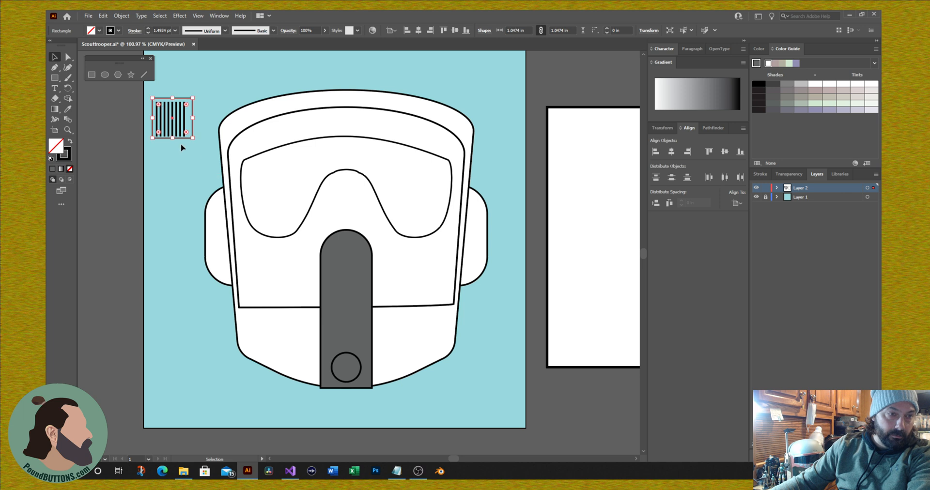
click(222, 83)
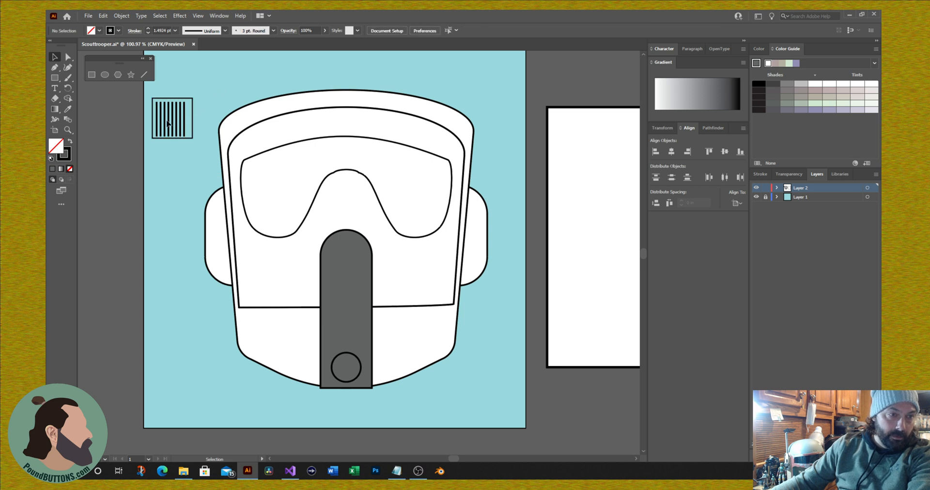
Enlarge the line group to fill the square's full height and align both objects on their horizontal centers.
click(169, 124)
drag(169, 124, 191, 140)
drag(191, 140, 191, 139)
drag(148, 172, 146, 171)
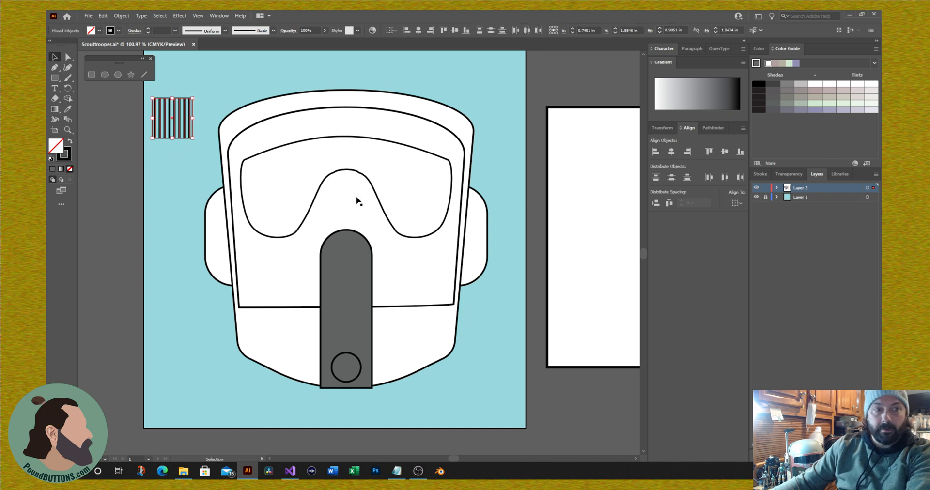
click(668, 153)
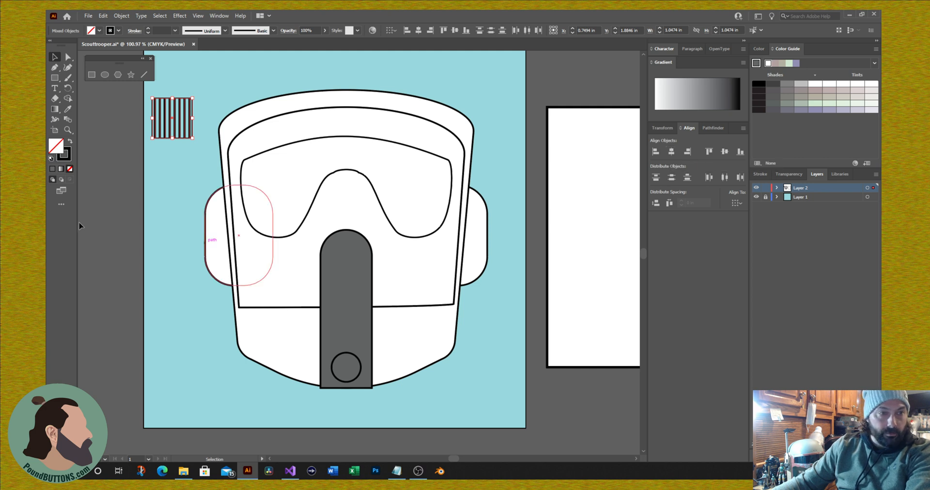
Group the lines with their square and place this grille on the gray mouthpiece strip just above the circle.
right_click(187, 114)
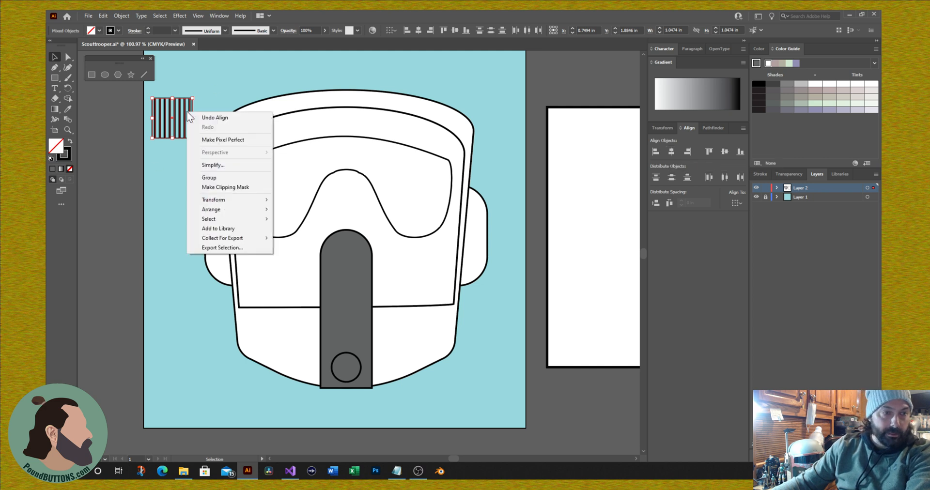
click(228, 178)
drag(165, 120, 342, 278)
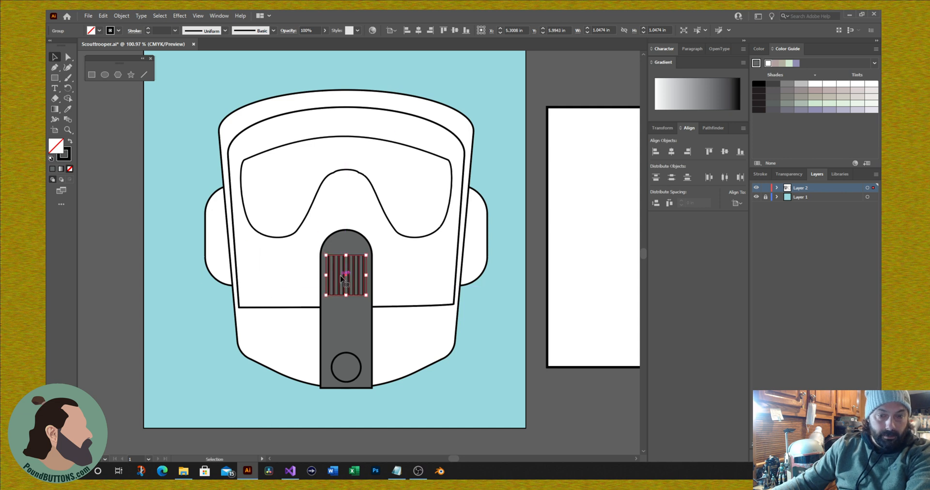
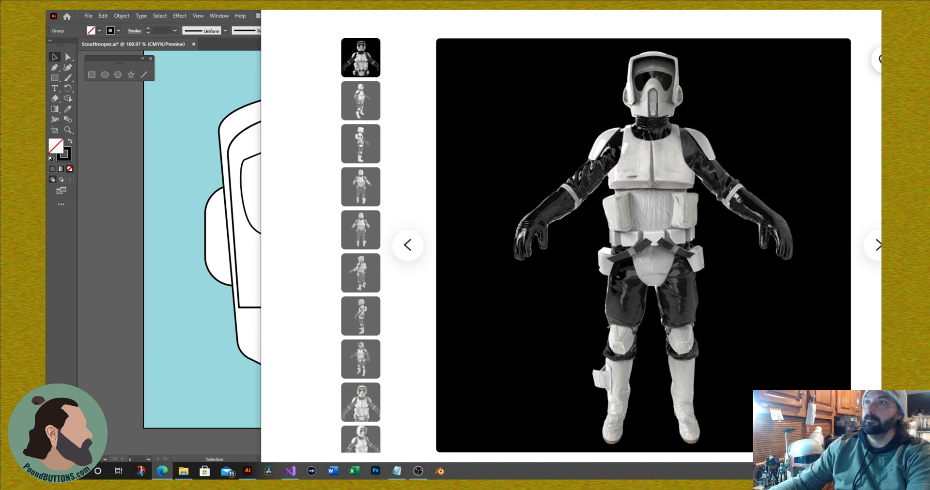
key(alt+Tab)
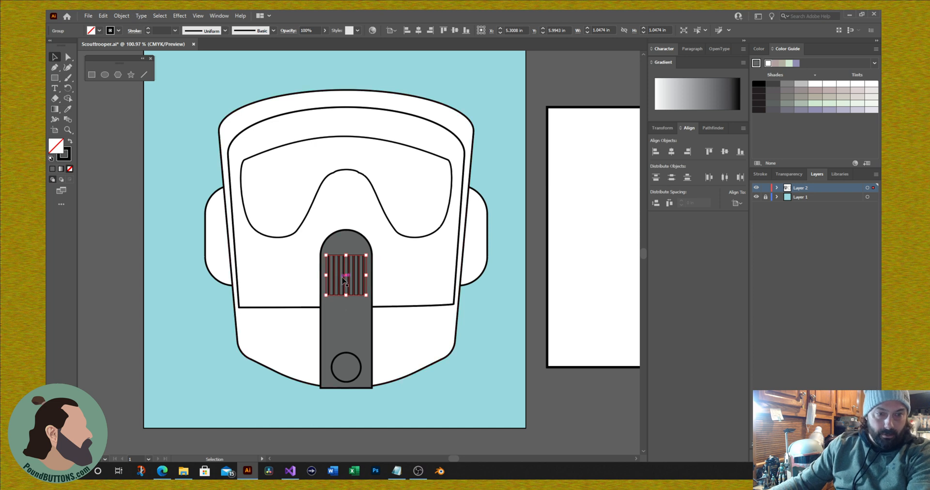
drag(346, 277, 349, 329)
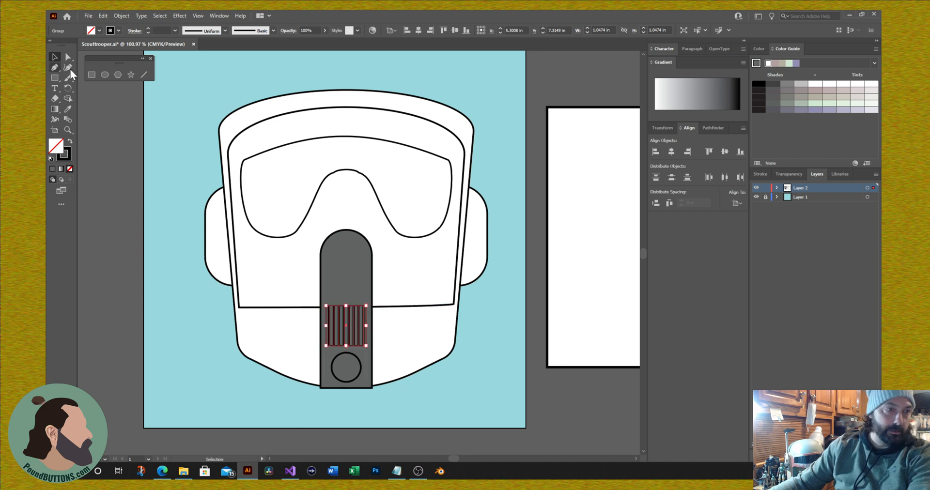
Draw a rectangle about 1.07 by 1.68 in beside the helmet and fully round its two upper corners into an arch.
click(91, 74)
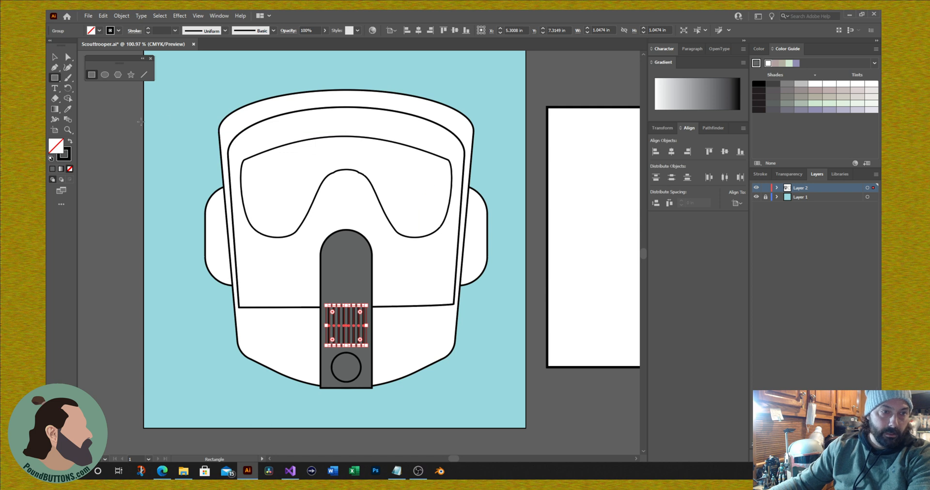
drag(158, 109, 203, 177)
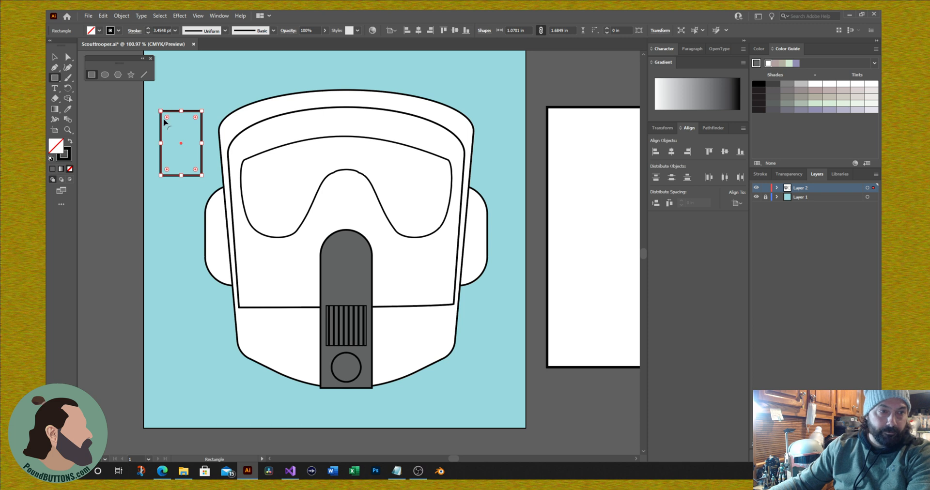
click(68, 60)
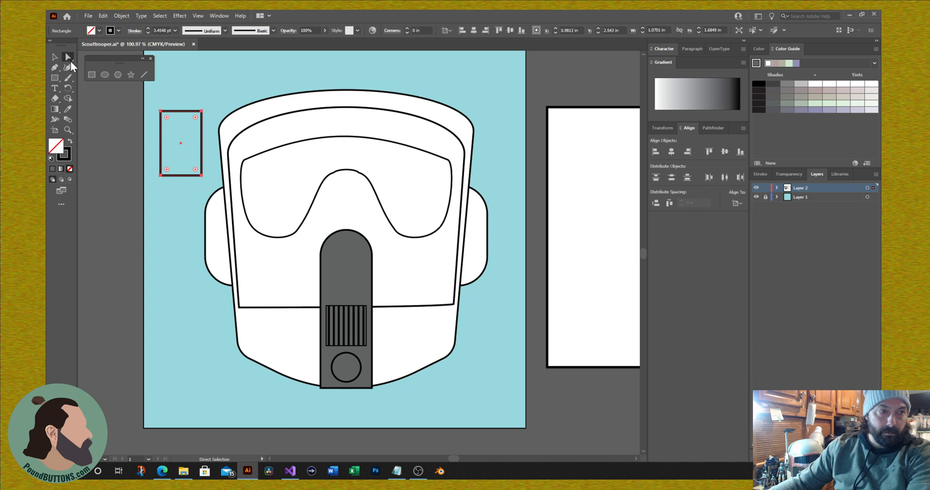
click(154, 126)
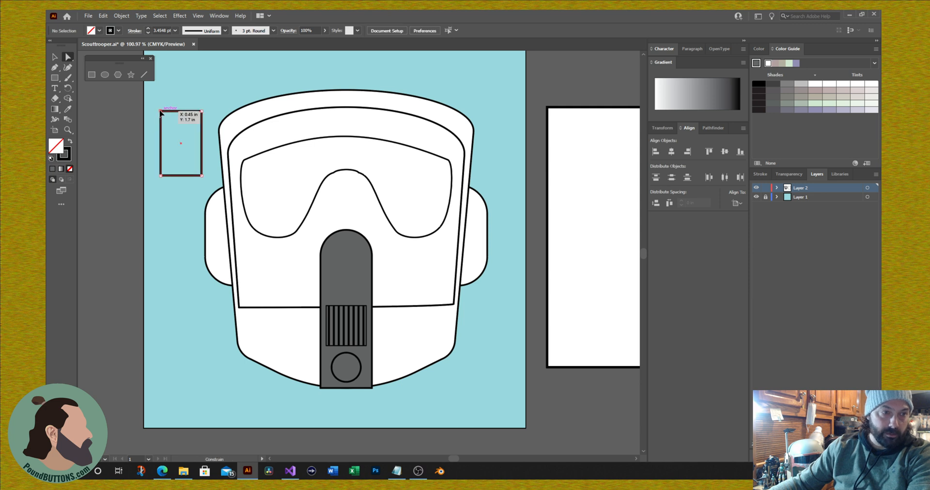
click(161, 111)
shift+click(201, 112)
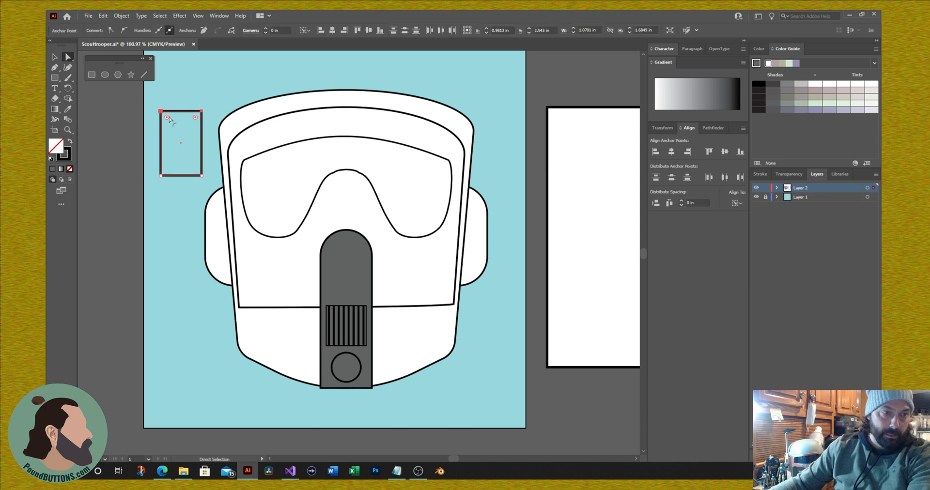
drag(167, 119, 188, 144)
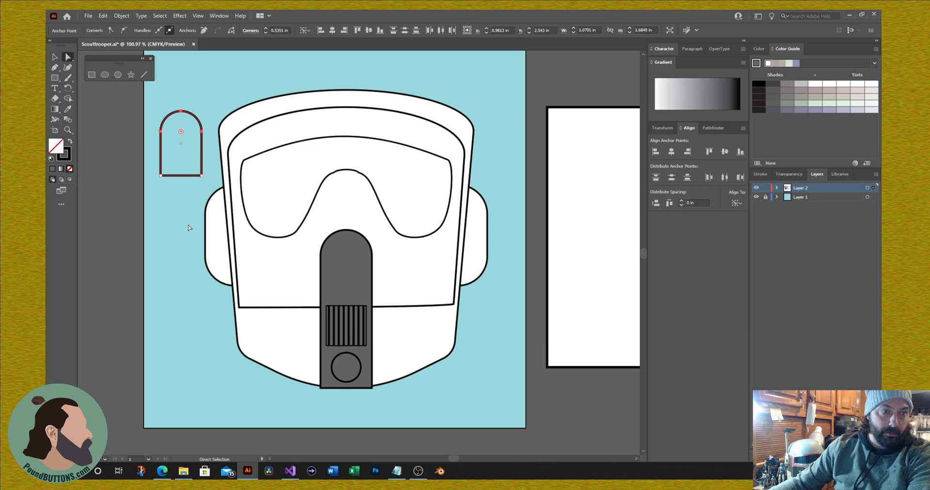
Fill the arch beside the helmet with gray 878787.
double_click(63, 154)
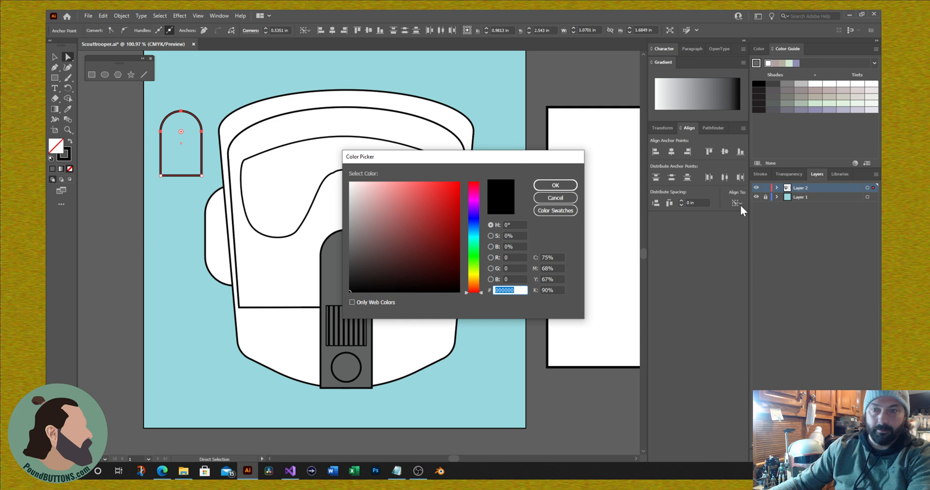
drag(356, 255, 338, 234)
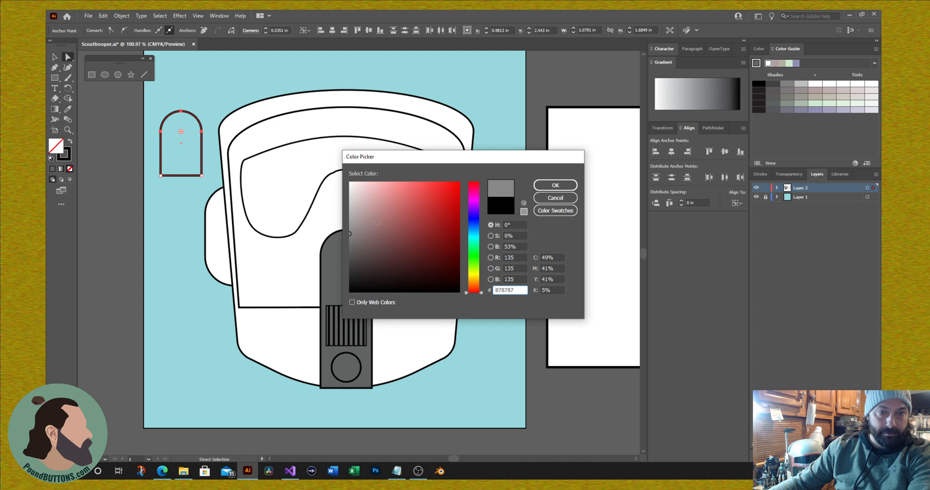
click(568, 186)
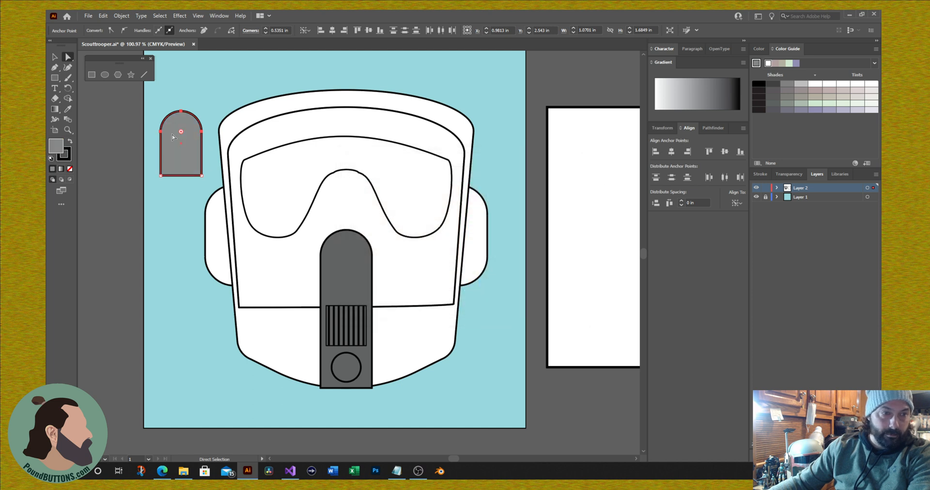
click(55, 57)
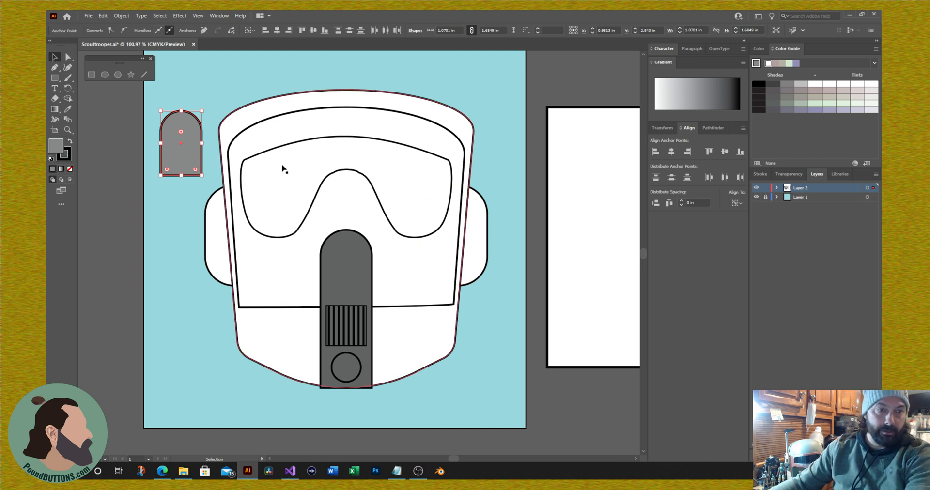
key(r)
drag(282, 164, 194, 257)
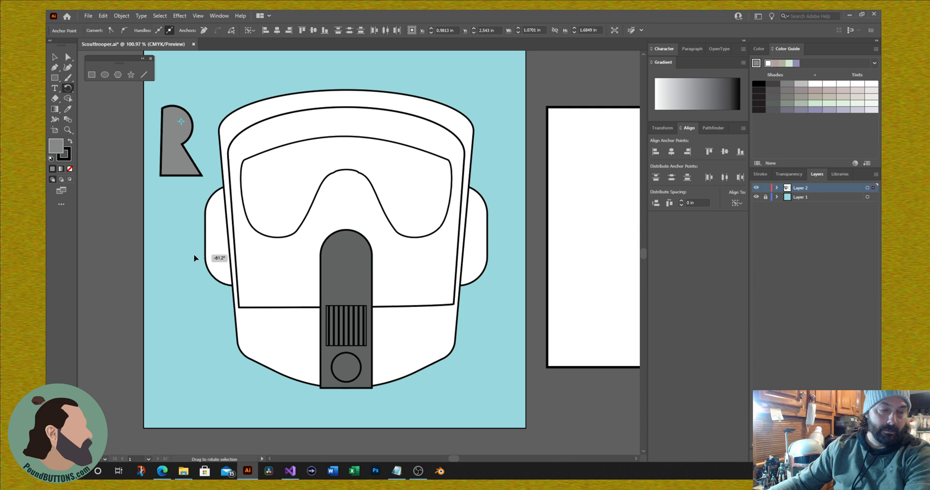
drag(194, 258, 195, 257)
key(ctrl+z)
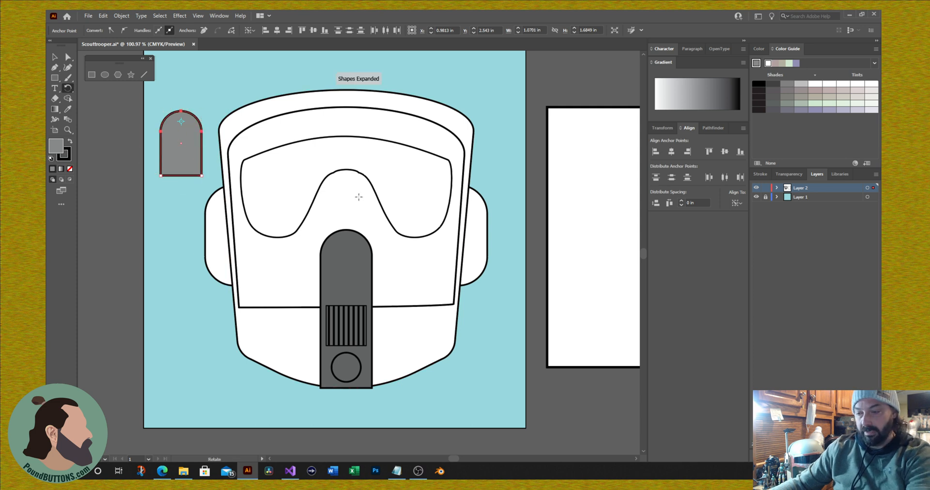
key(v)
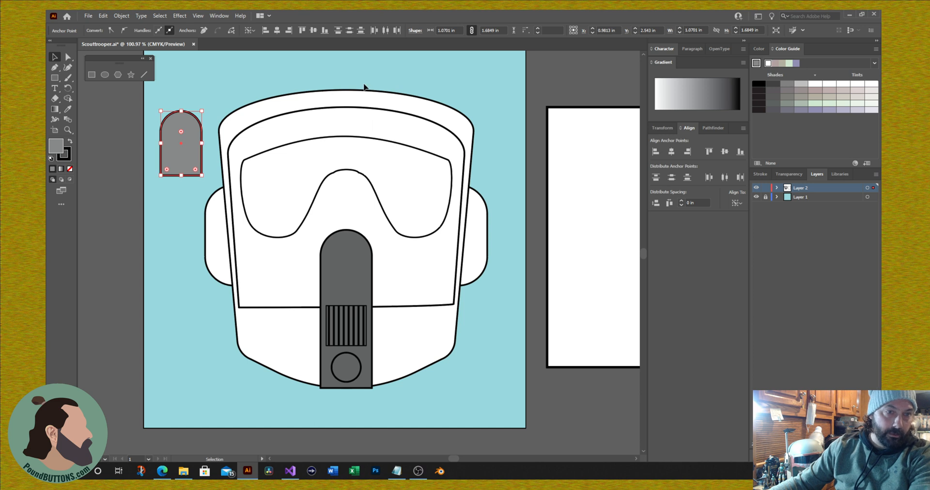
click(364, 87)
click(173, 120)
key(r)
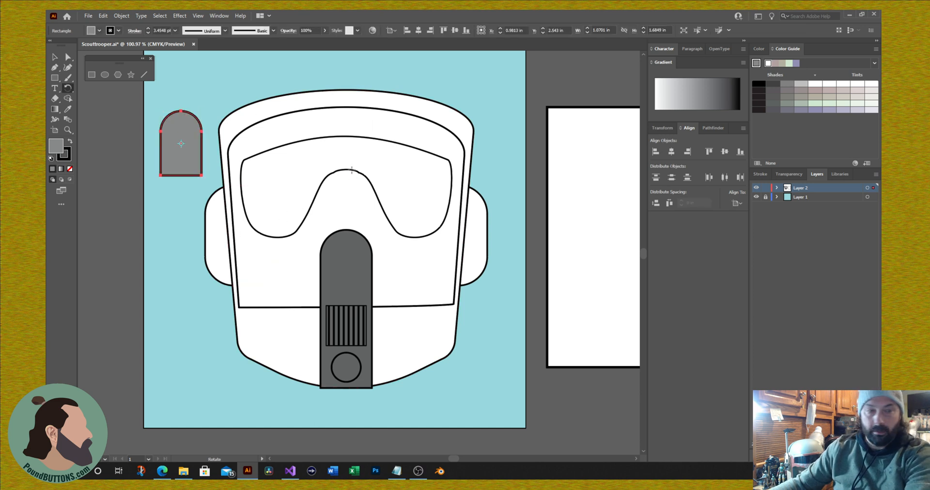
drag(316, 115, 281, 244)
key(ctrl+z)
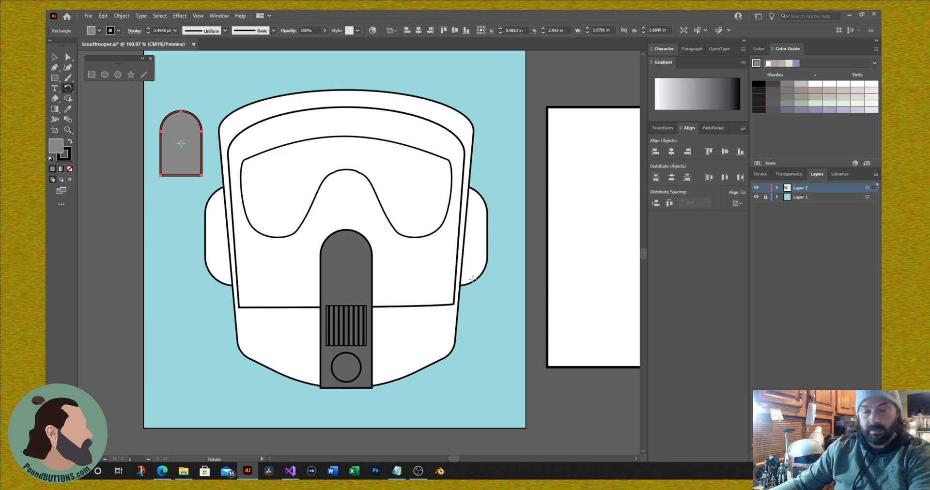
key(v)
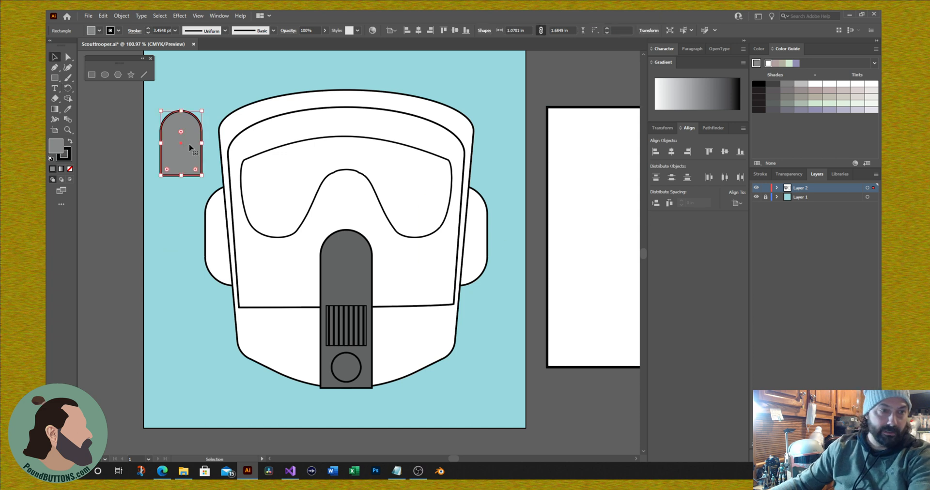
Place the gray arch inside the mouthpiece strip's rounded upper end, shift the grille slightly down, and extend the arch's lower edge toward it.
drag(181, 145, 346, 270)
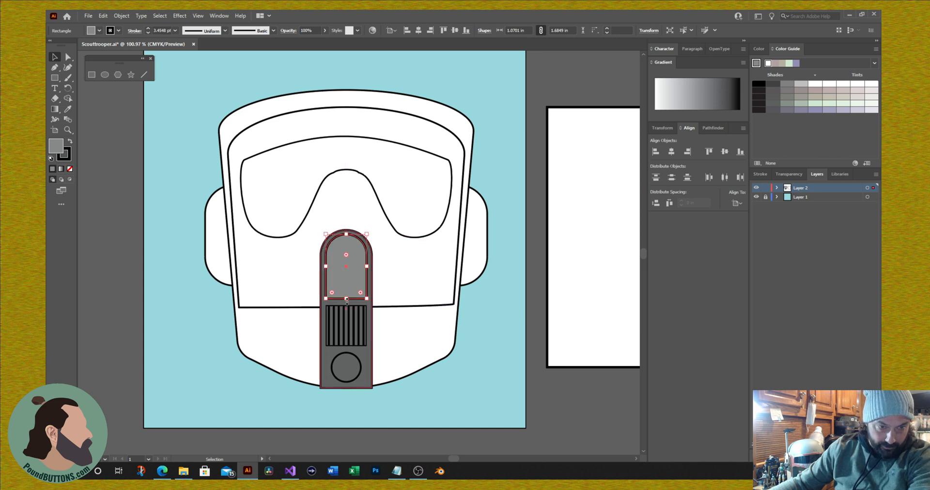
click(346, 326)
drag(345, 324, 346, 308)
click(346, 300)
Apply the gray arch's fill and stroke to the grille group above the circle with the Eyedropper.
click(346, 345)
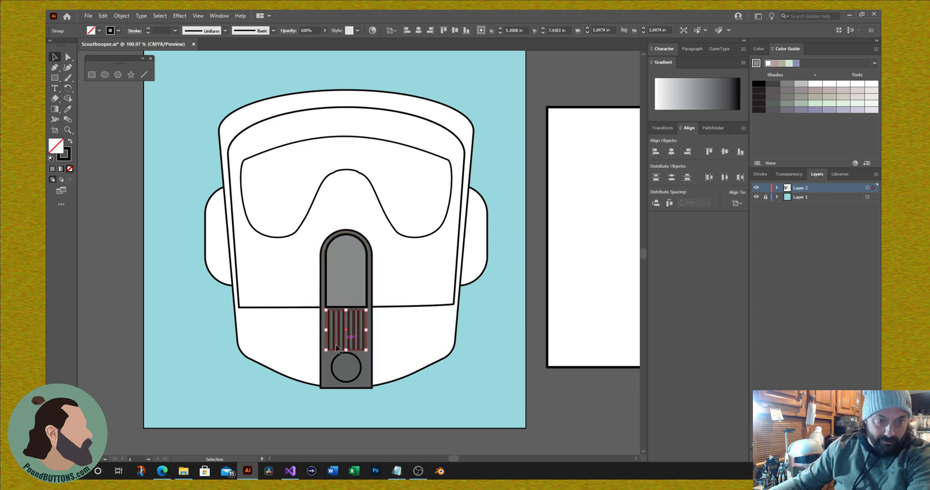
click(68, 109)
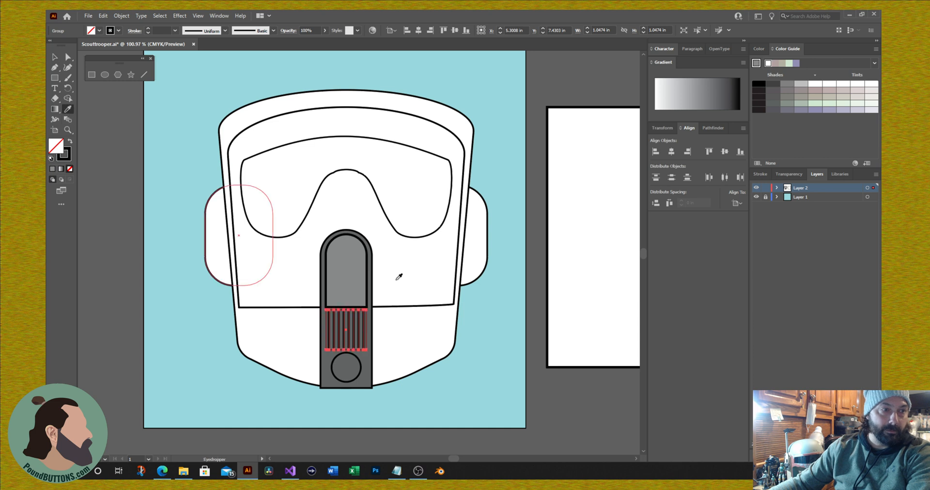
click(356, 266)
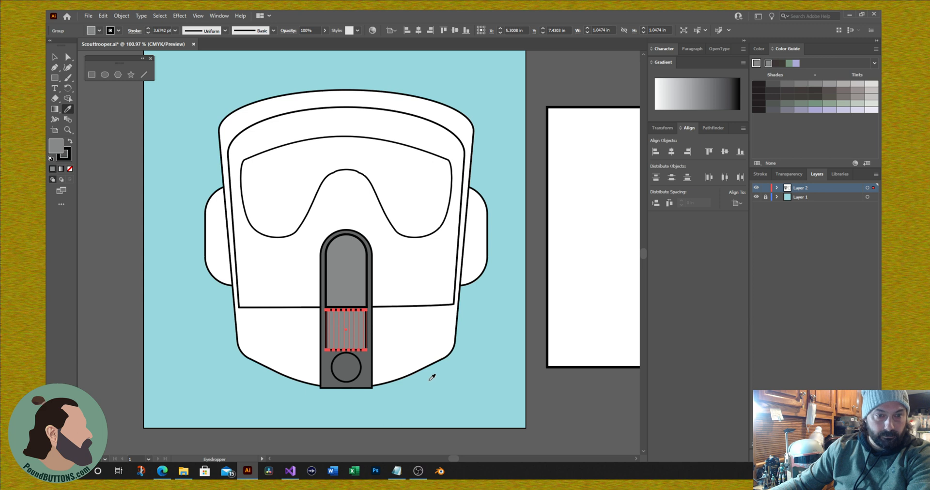
right_click(351, 343)
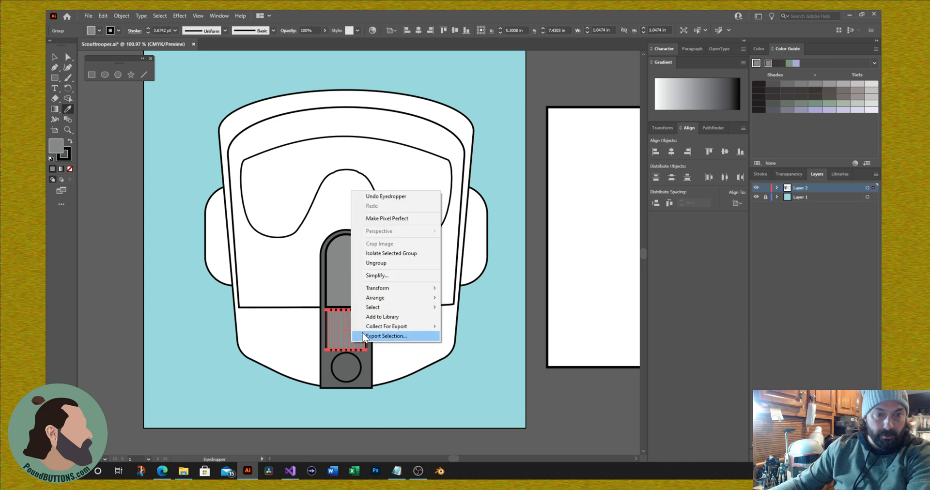
click(54, 57)
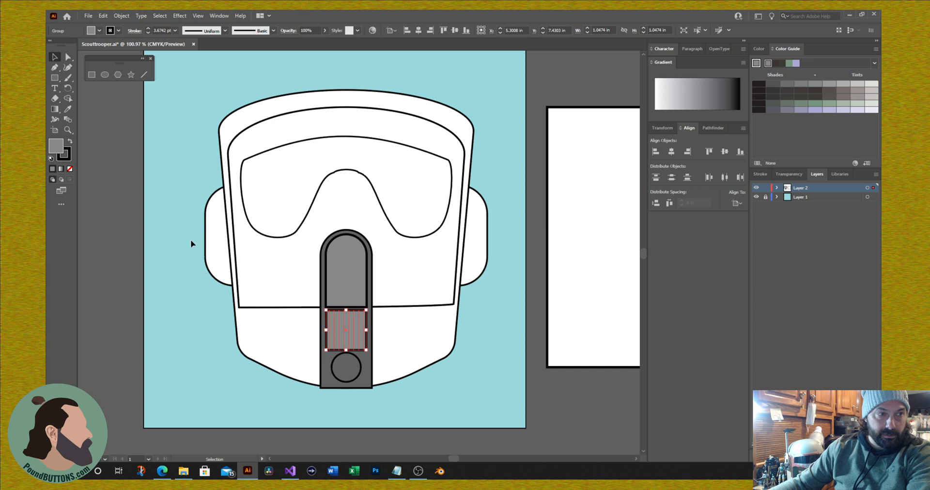
click(209, 299)
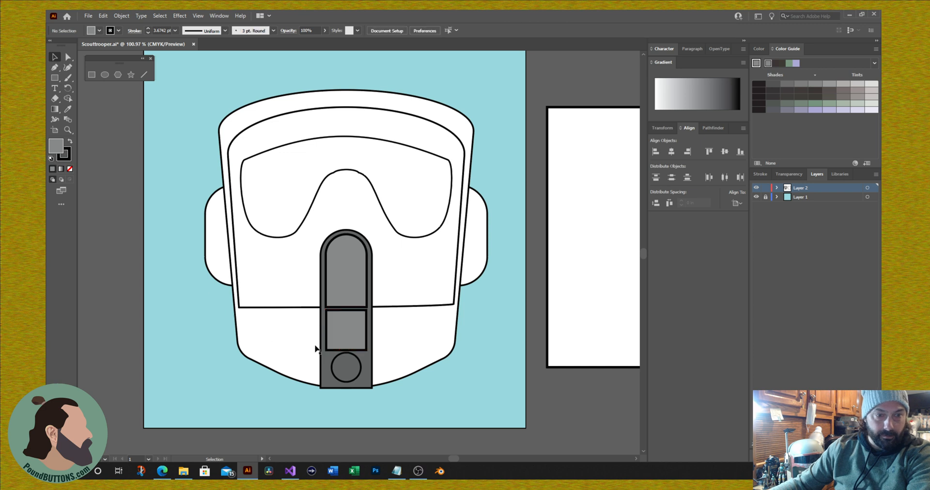
Ungroup the grille above the circle and send its gray square backward behind the vertical bars.
right_click(359, 341)
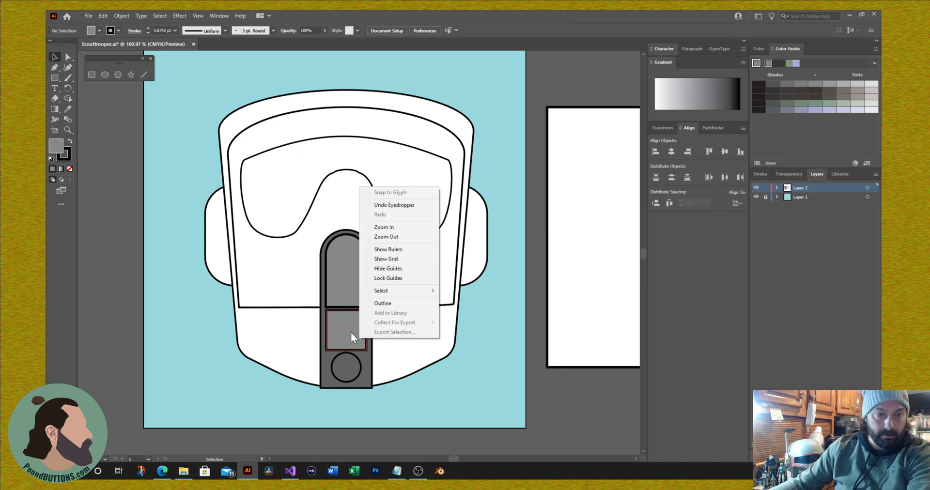
click(347, 336)
right_click(348, 335)
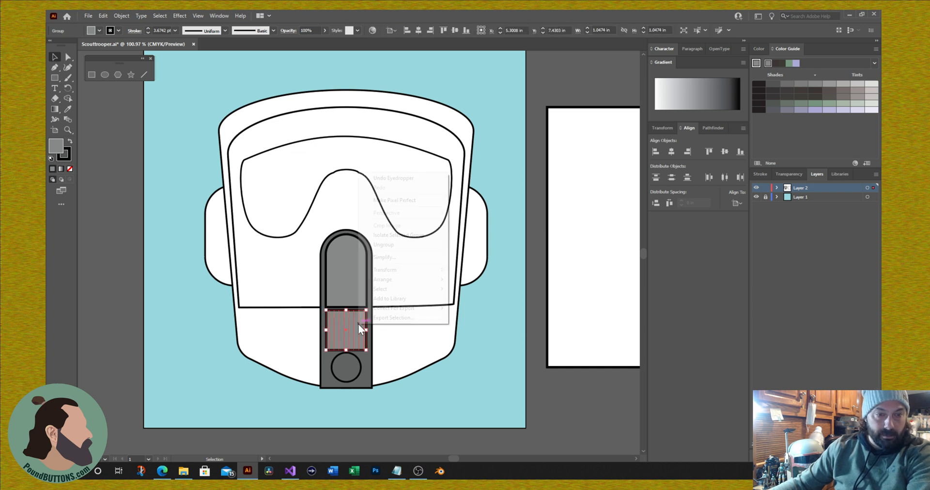
click(398, 245)
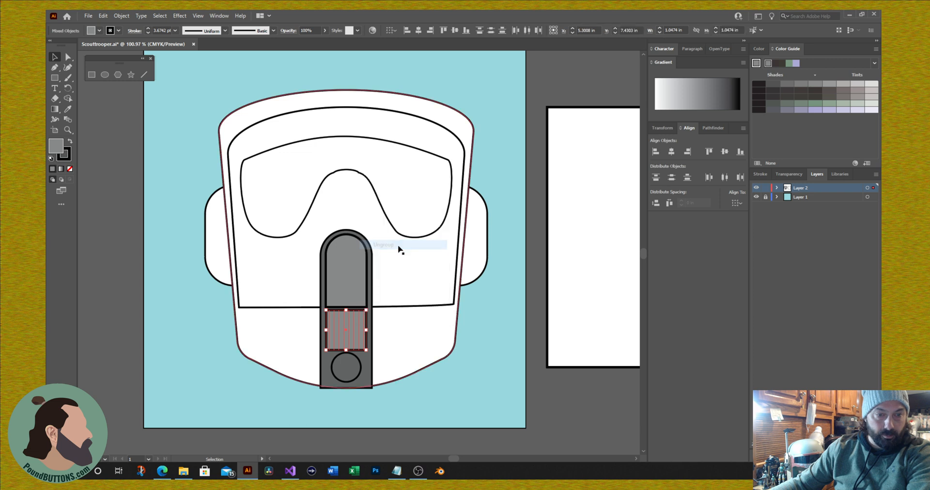
click(460, 363)
click(366, 343)
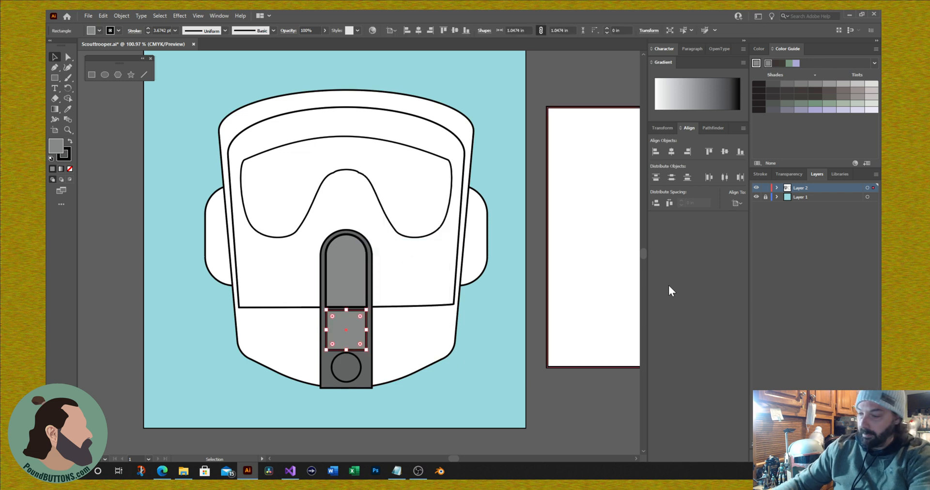
key(ctrl+bracketleft)
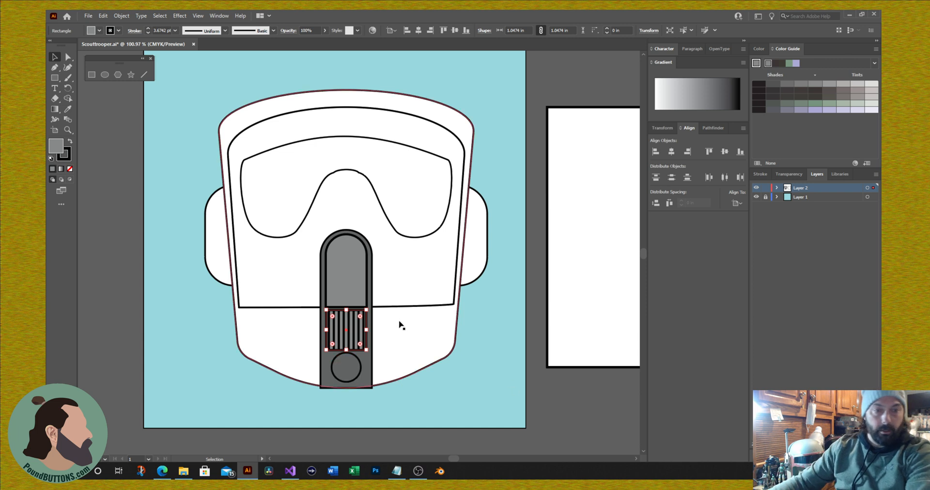
right_click(355, 342)
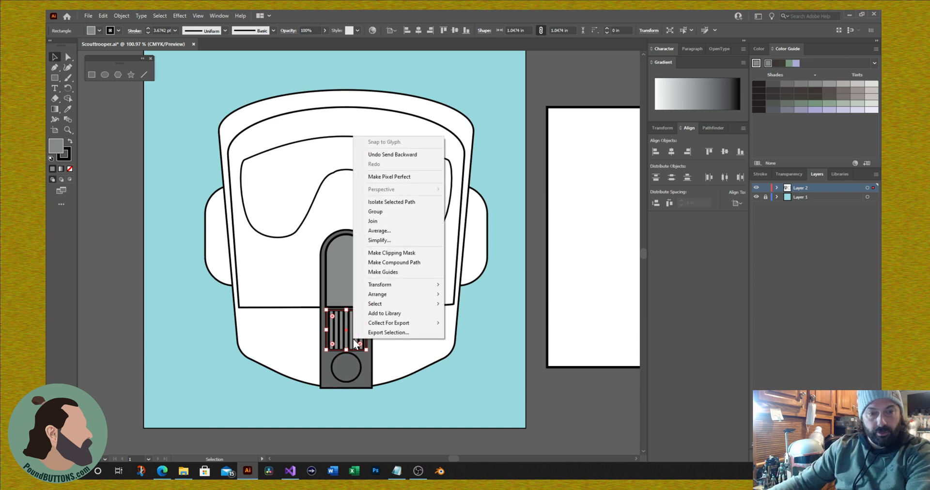
mouse_move(388, 296)
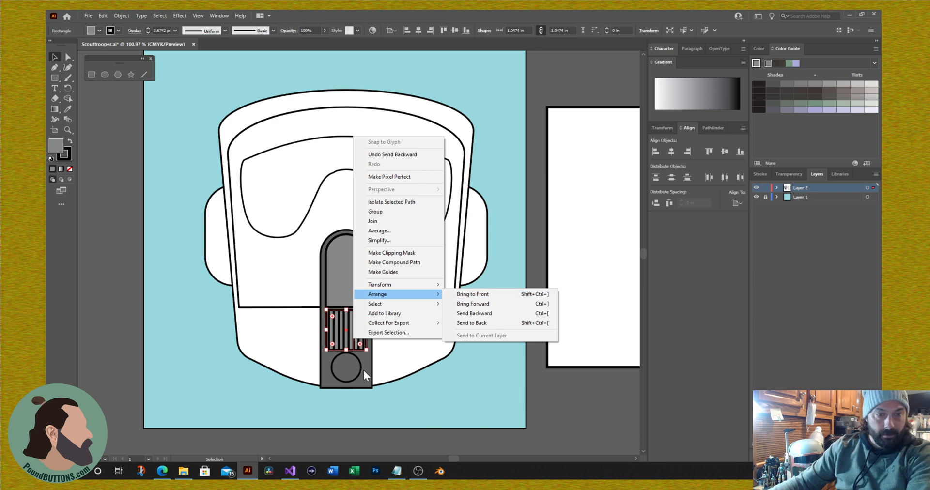
Nudge the circle in the mouthpiece strip slightly down and apply the gray arch's fill and stroke to it with the Eyedropper.
click(344, 374)
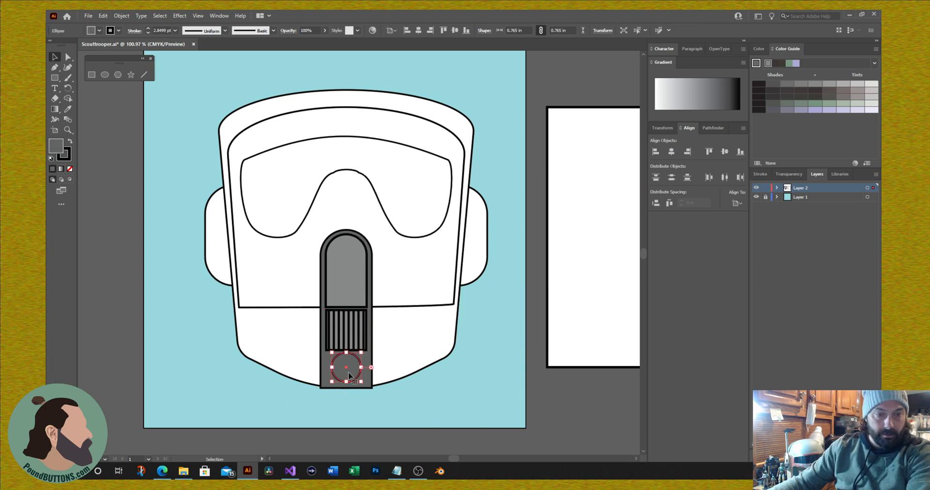
key(Down)
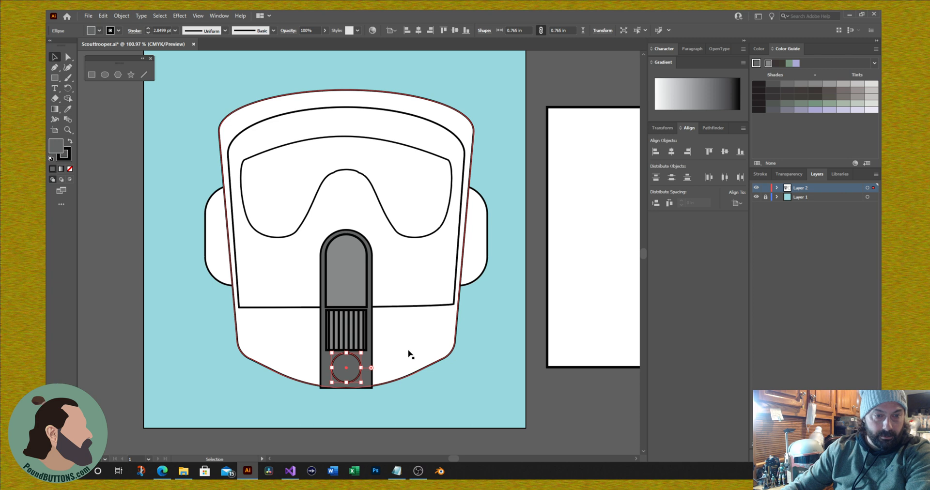
click(67, 109)
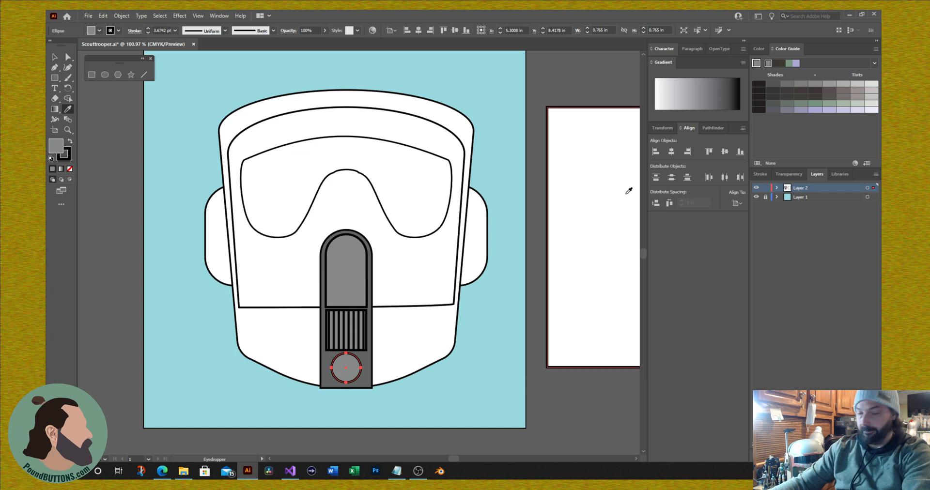
click(54, 57)
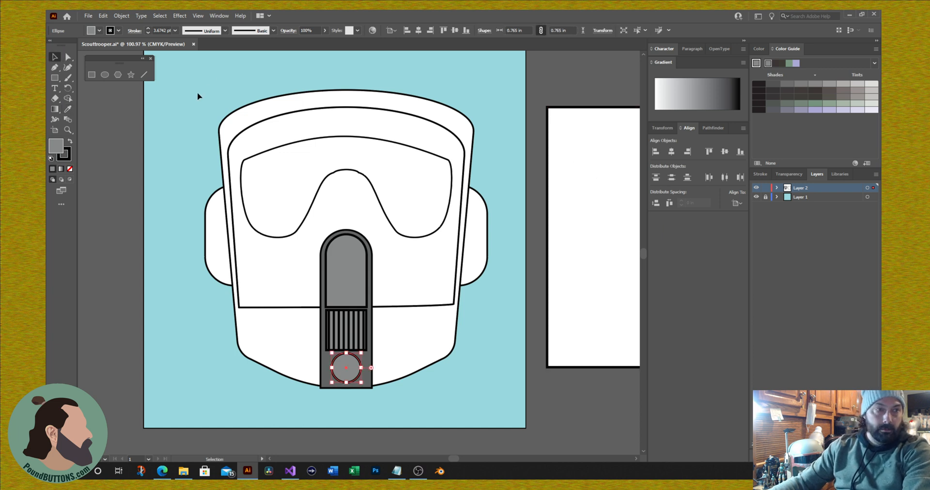
Try to align all the helmet parts to a common vertical center.
drag(196, 90, 459, 439)
drag(491, 406, 490, 406)
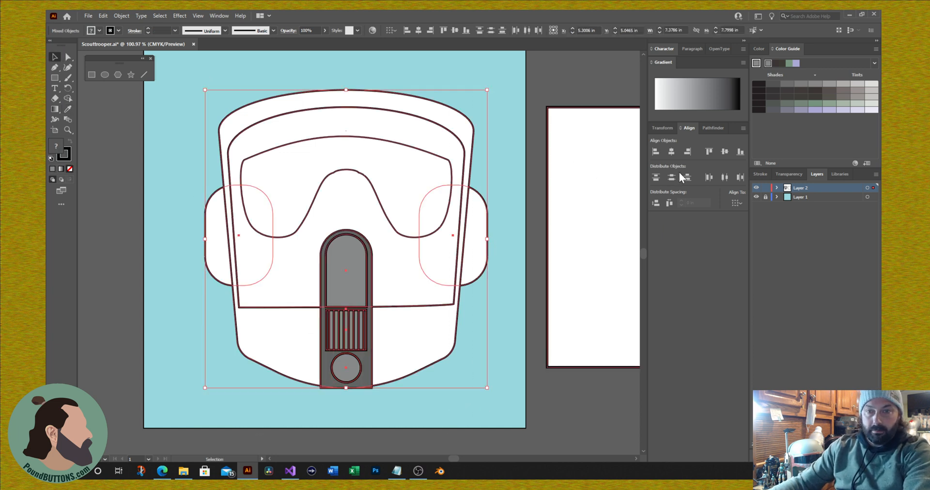
click(724, 152)
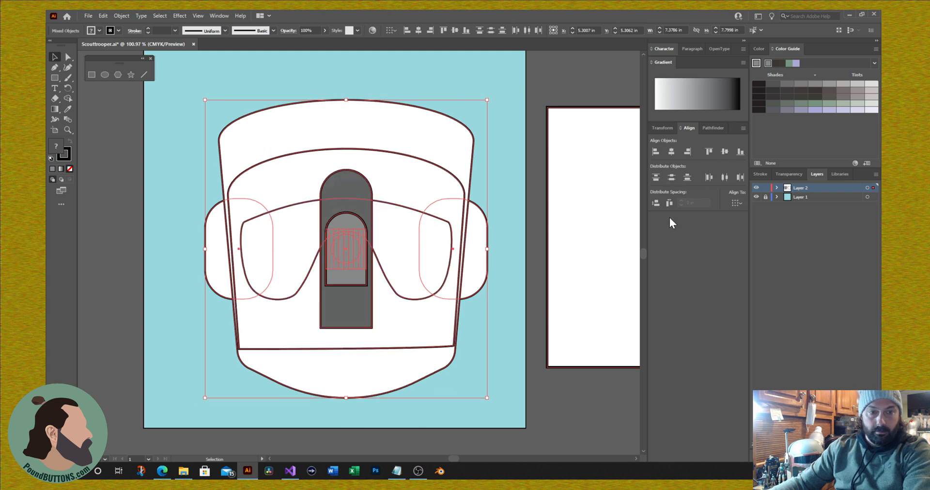
key(ctrl+z)
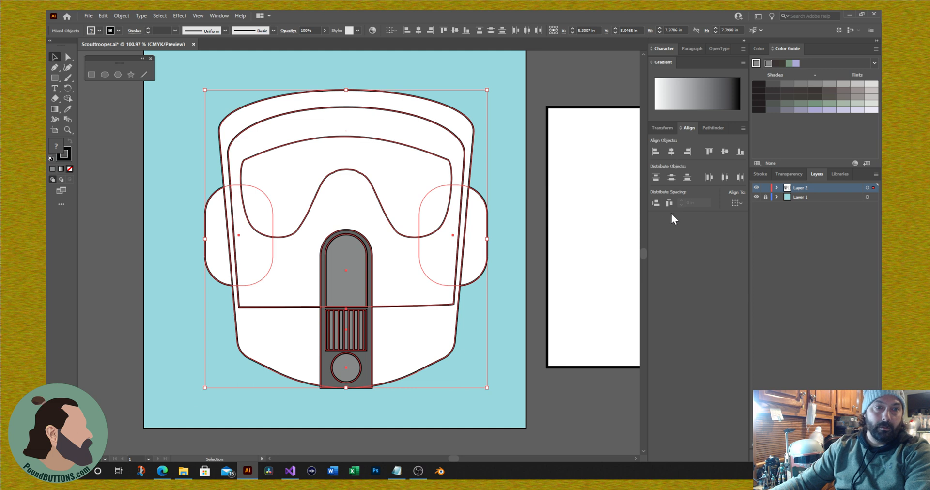
Delete the large spare white rectangle beside the artboard.
click(168, 107)
click(606, 201)
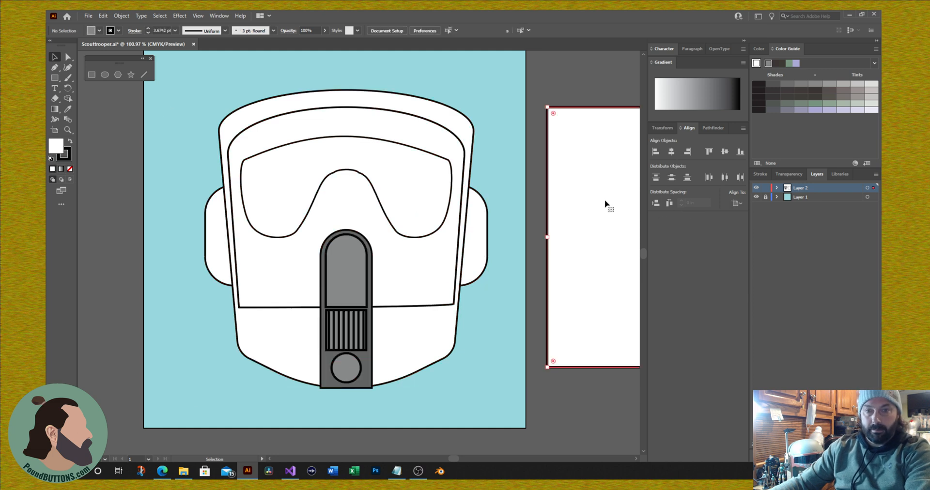
key(Delete)
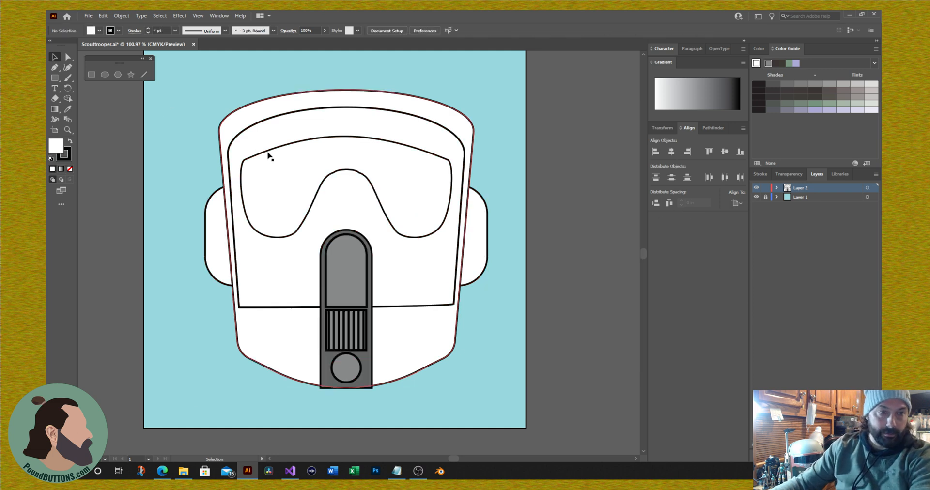
Try to select only the mouthpiece strip and its details, leaving the helmet outlines and side pieces out of the selection.
drag(183, 93, 148, 276)
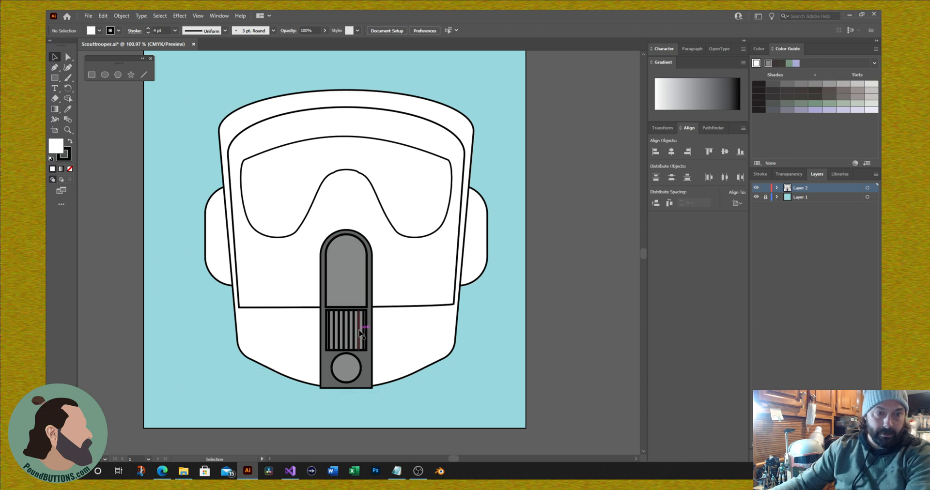
mouse_move(365, 381)
mouse_down()
mouse_move(280, 389)
mouse_move(365, 385)
mouse_up()
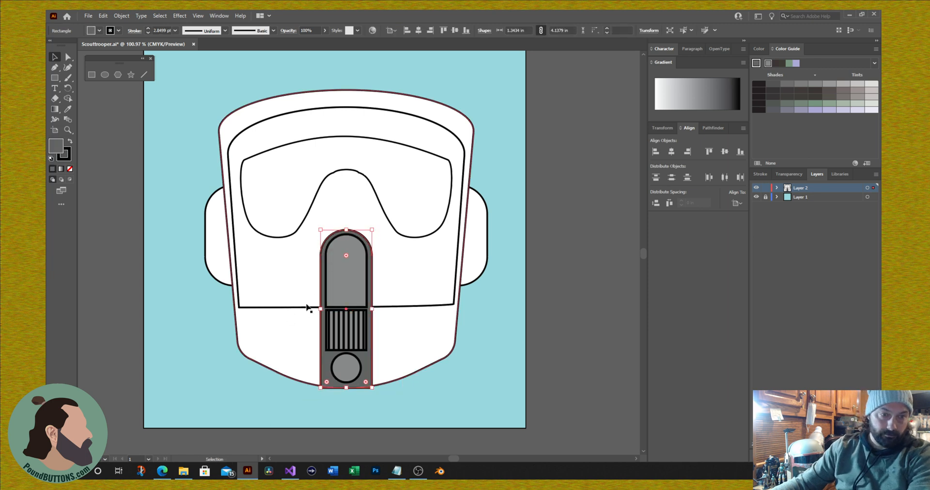
click(492, 367)
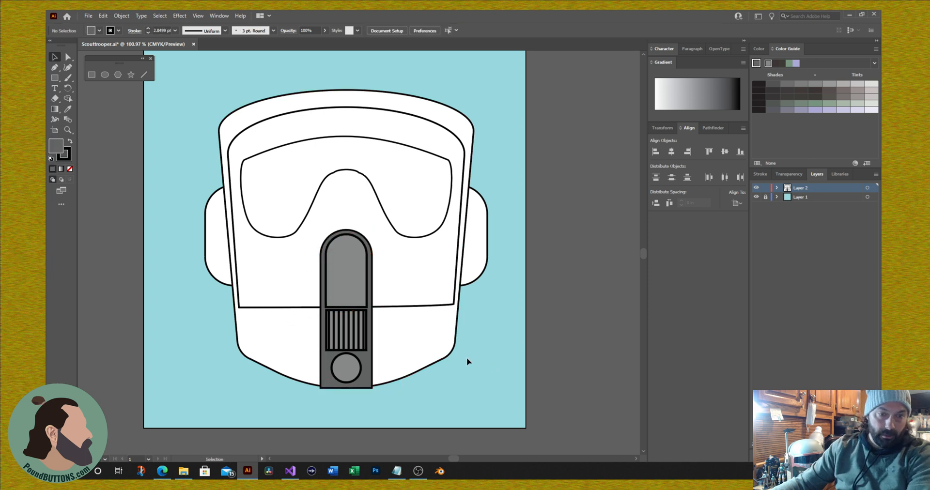
click(329, 283)
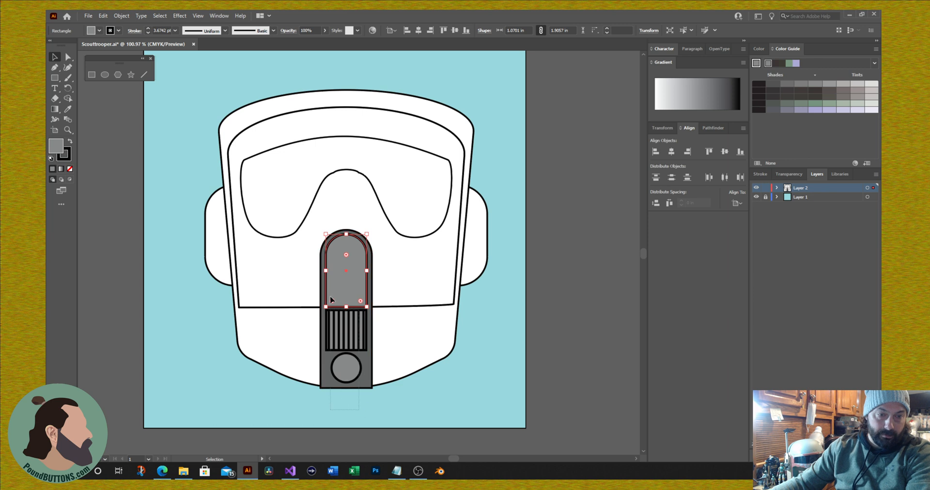
key(ctrl+a)
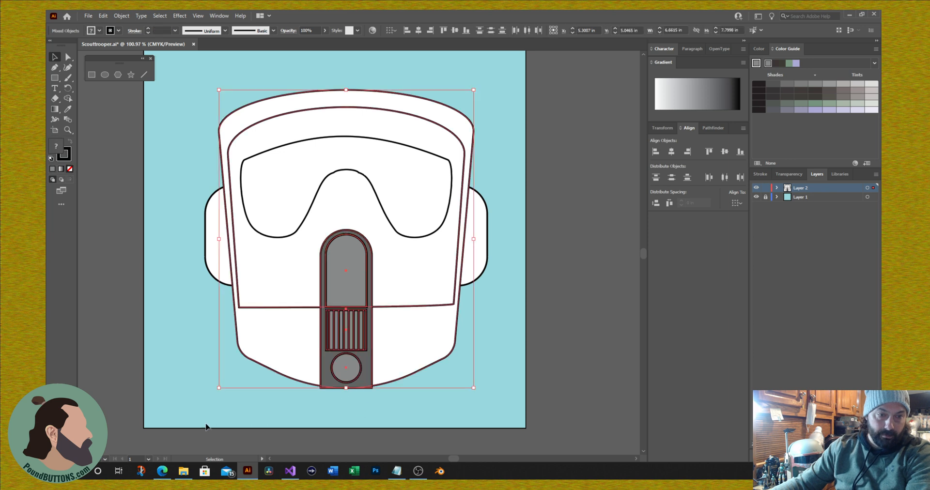
click(312, 416)
drag(321, 396, 356, 257)
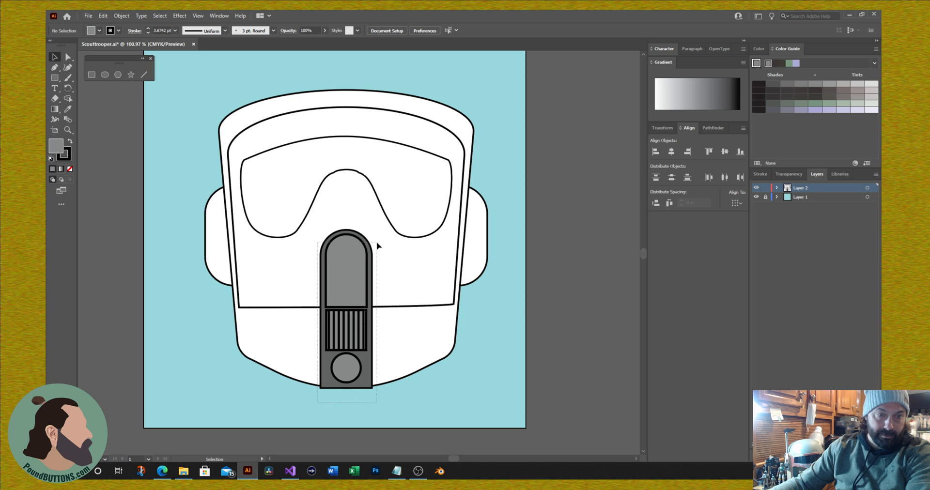
drag(377, 246, 372, 251)
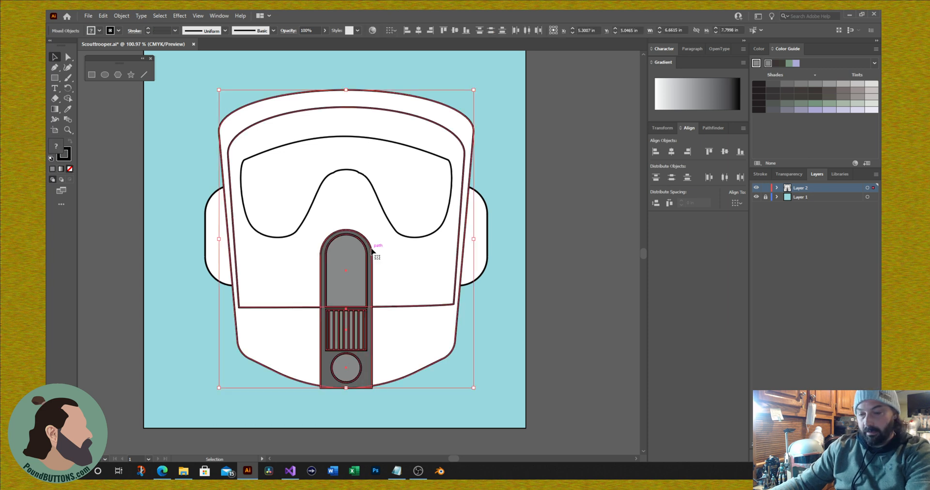
shift+click(267, 291)
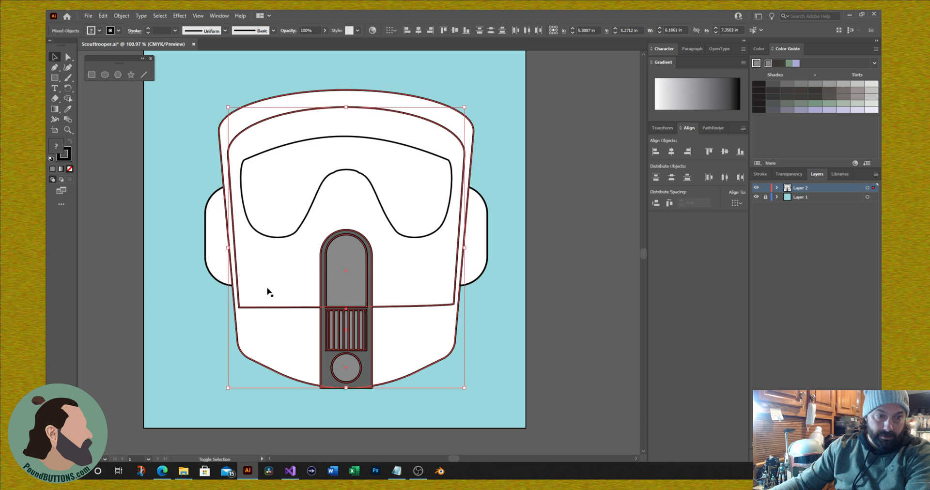
shift+click(273, 332)
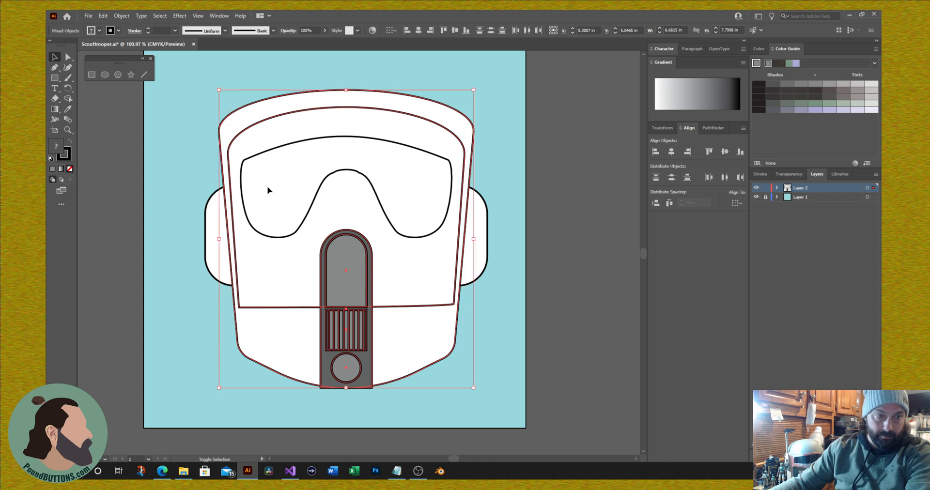
shift+click(288, 345)
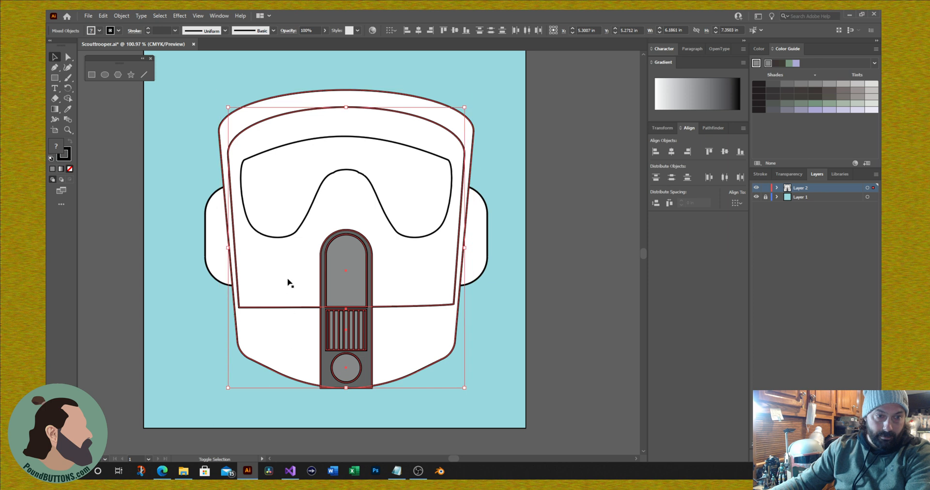
shift+click(475, 265)
shift+click(475, 265)
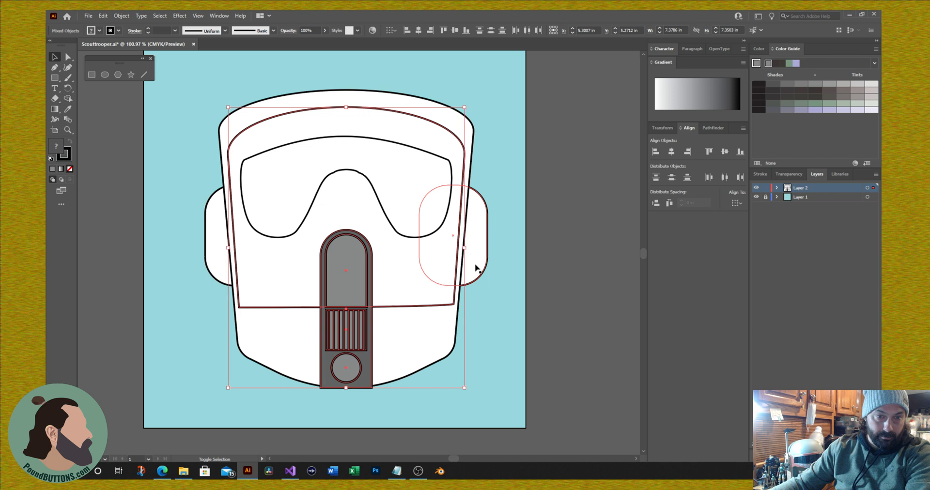
Move the helmet outline and the inner face outline off to the left, and group the goggle shape with the mouthpiece parts.
drag(279, 345, 105, 349)
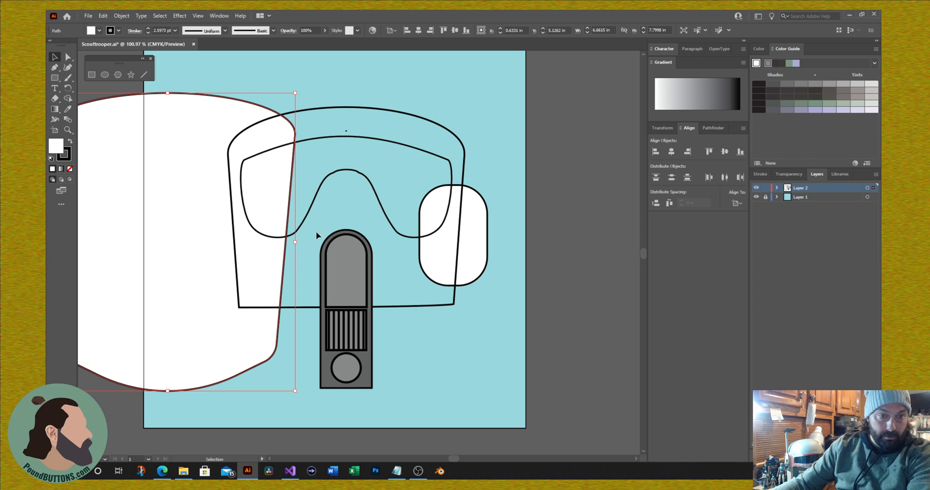
drag(447, 303, 202, 283)
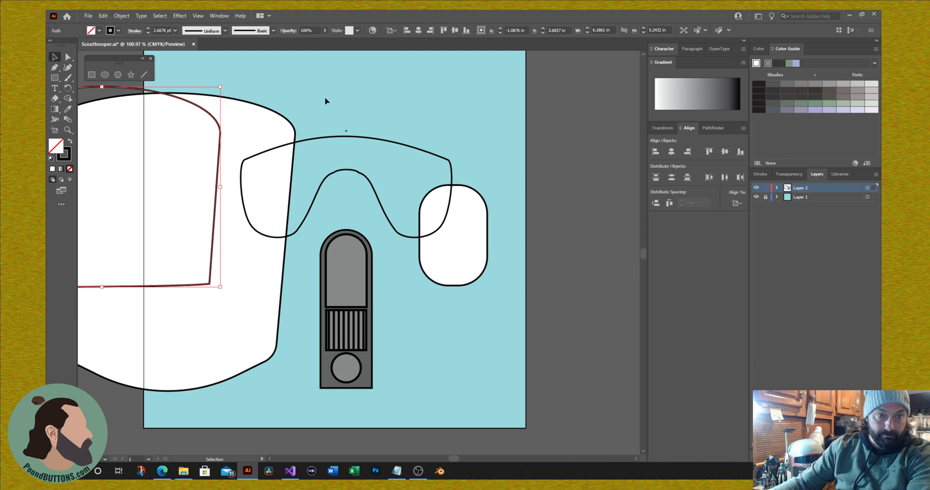
drag(316, 111, 372, 396)
right_click(362, 332)
click(385, 255)
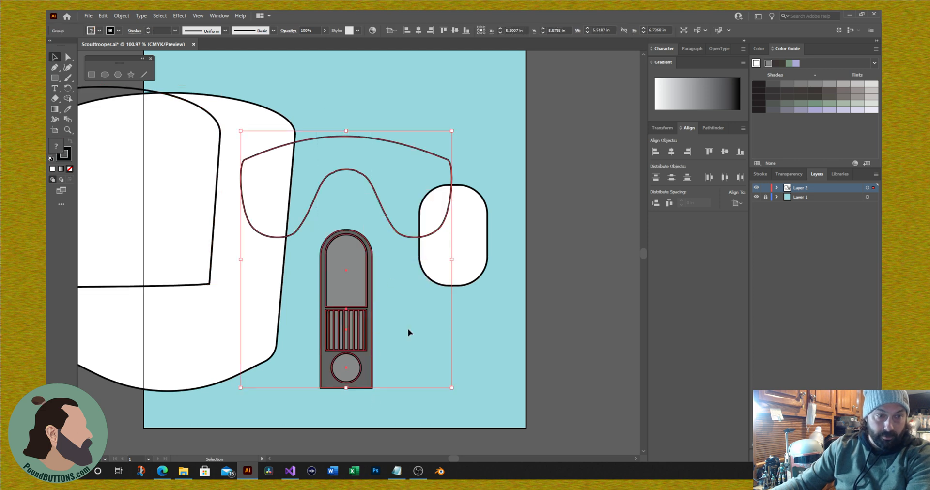
Align all the helmet parts to a common horizontal center and move the helmet back to the middle of the artboard.
key(ctrl+a)
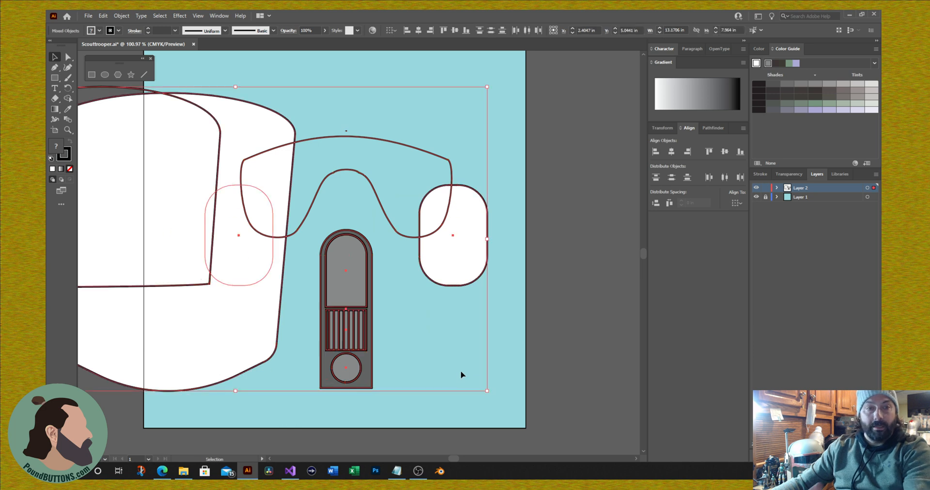
click(672, 152)
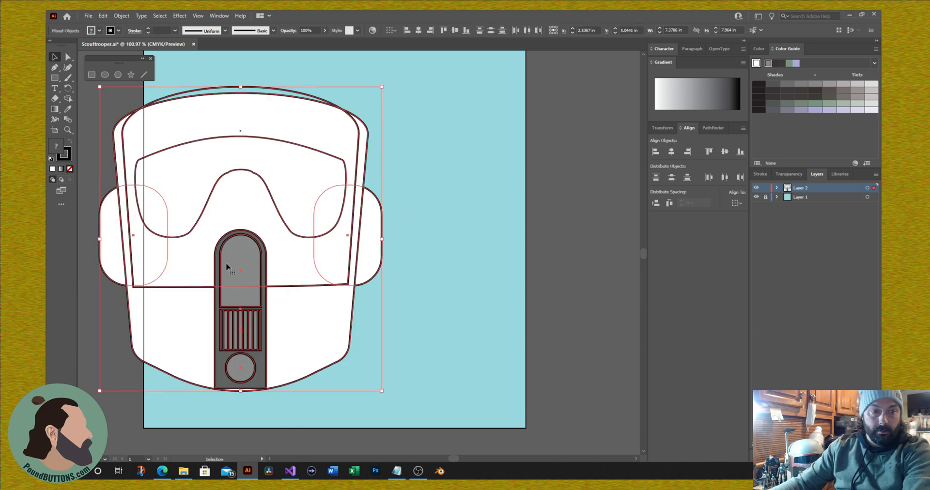
drag(205, 269, 311, 265)
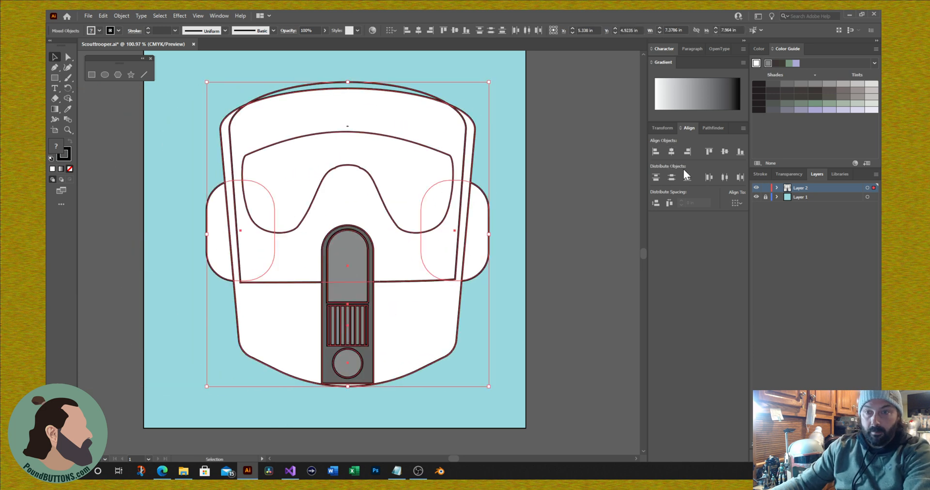
Try to center the helmet parts vertically on one another.
click(724, 152)
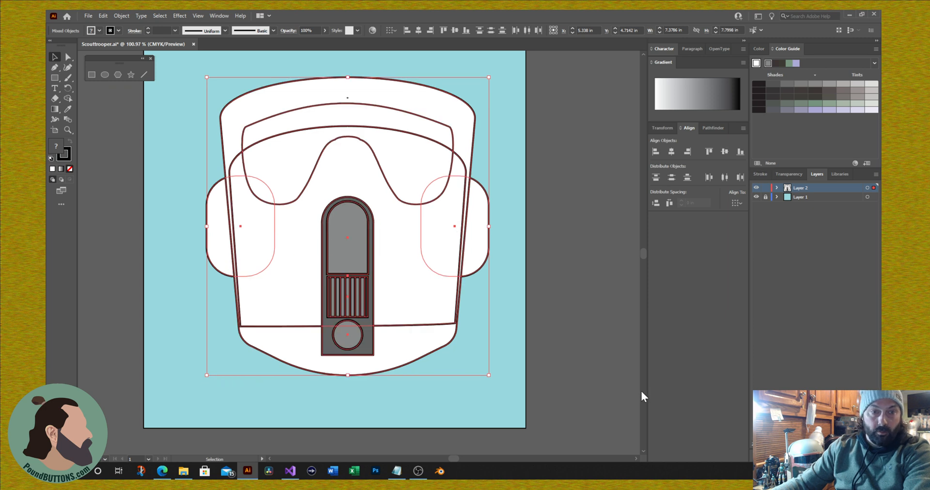
key(ctrl+z)
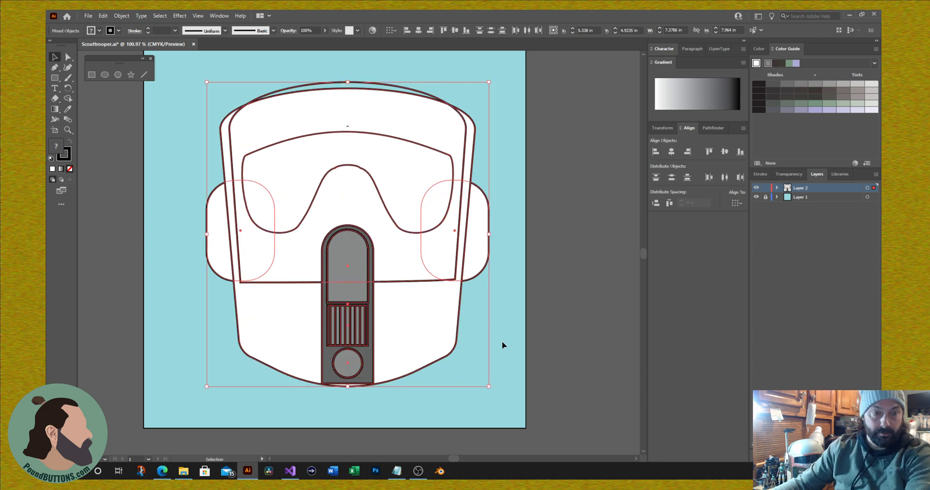
Nudge the group of goggle shape and mouthpiece parts down until the strip covers the gap at the helmet's lower edge.
click(564, 320)
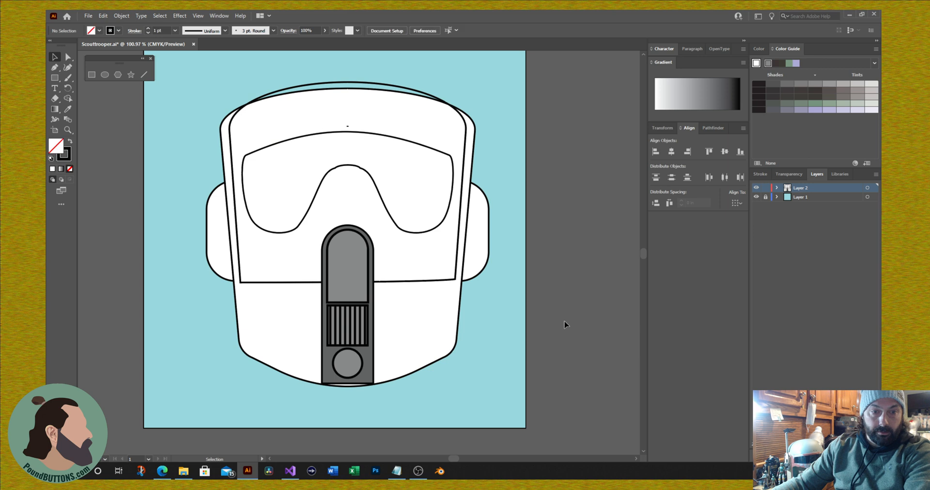
click(365, 336)
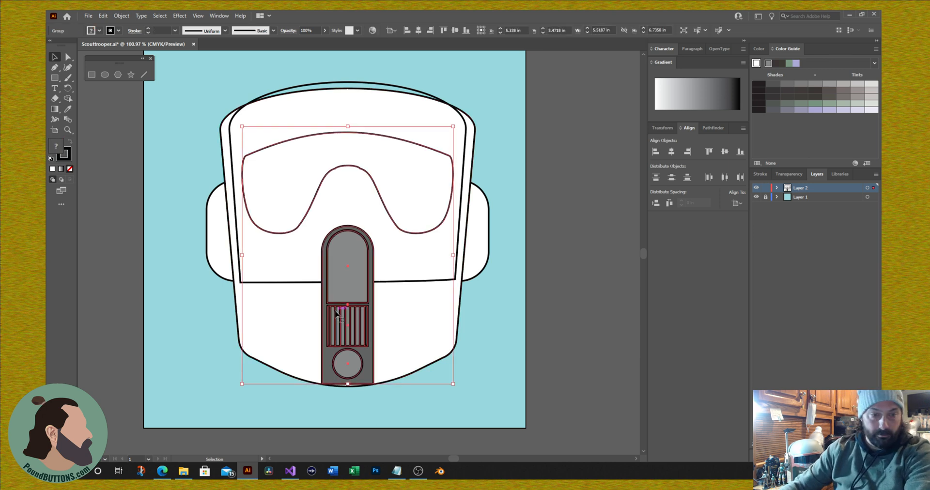
key(Down)
key(Down)
key(Down)
key(Down)
key(Down)
key(Up)
key(Up)
key(Up)
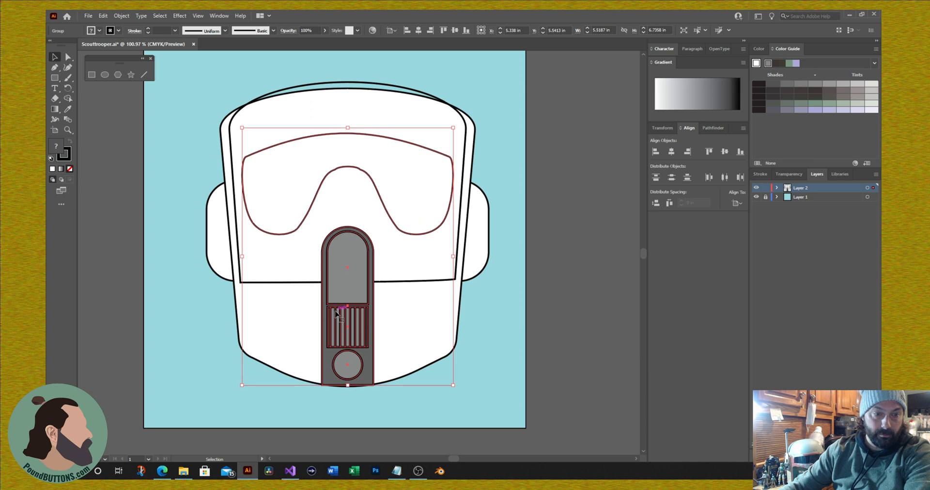
key(Down)
key(Down)
key(Down)
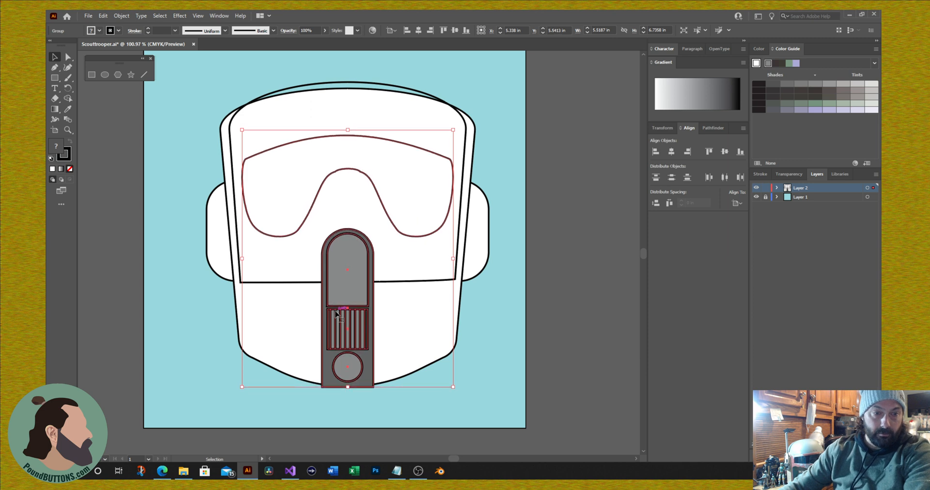
Ungroup the combined goggle and mouthpiece group.
click(154, 296)
click(328, 183)
right_click(329, 180)
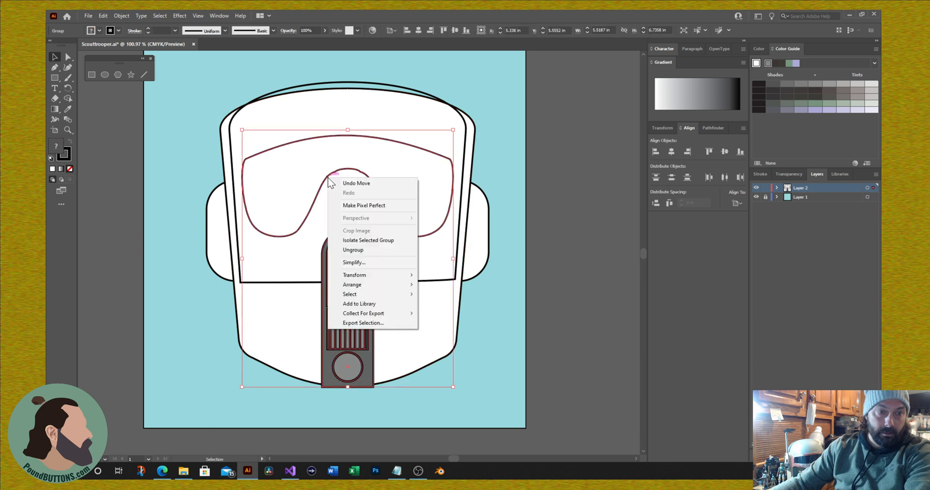
click(360, 250)
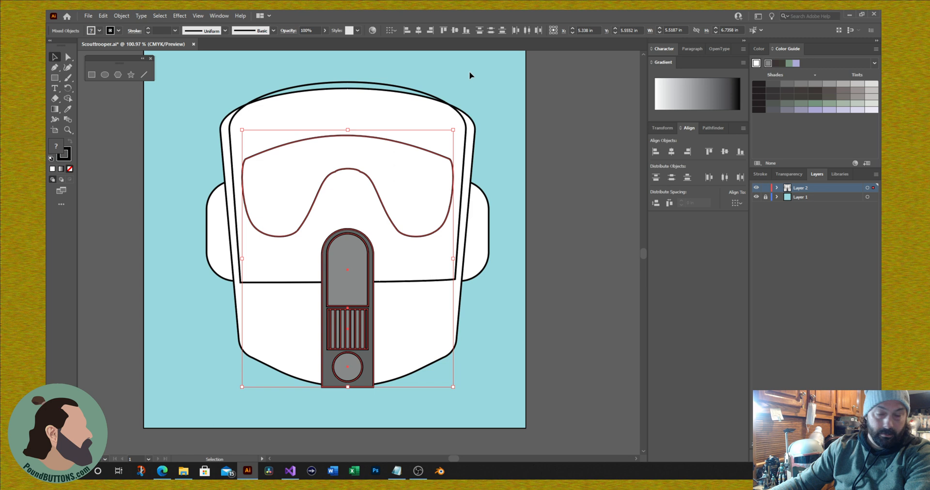
Move the inner face outline down so it sits inside the helmet outline, centered on it, and save the file.
click(339, 86)
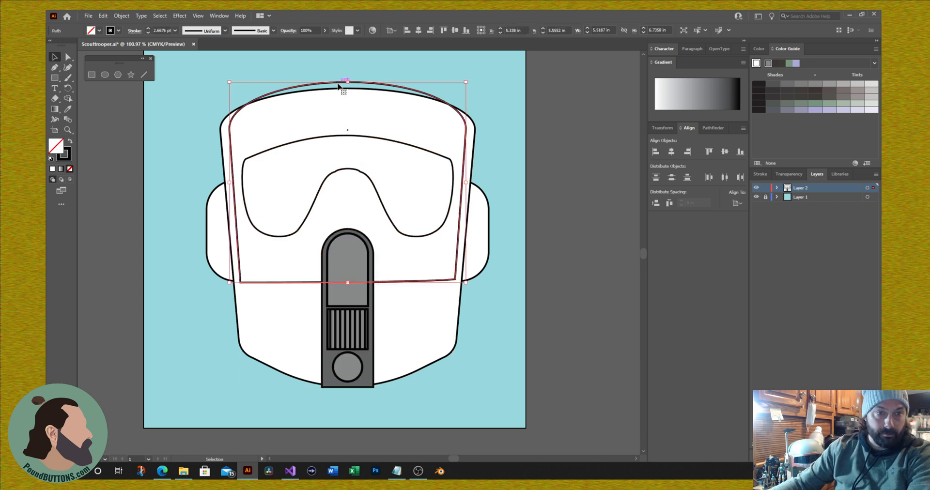
drag(339, 86, 339, 101)
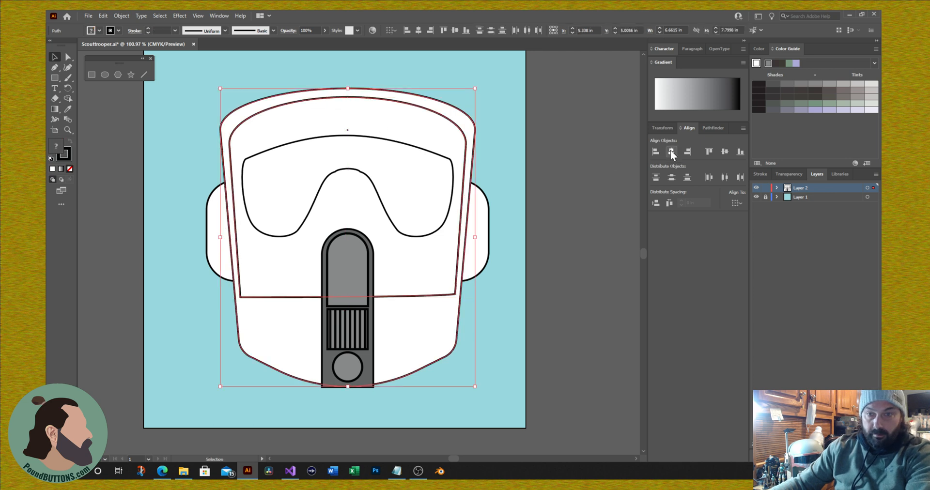
click(497, 391)
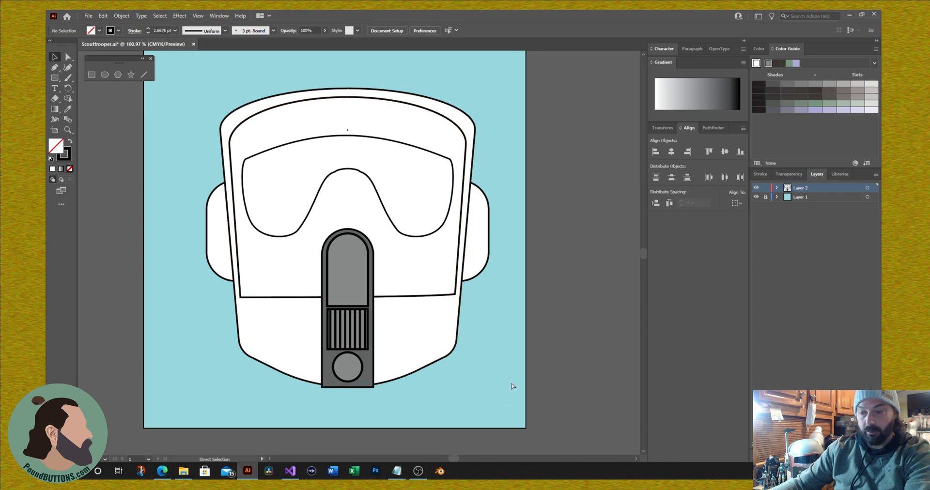
key(ctrl+s)
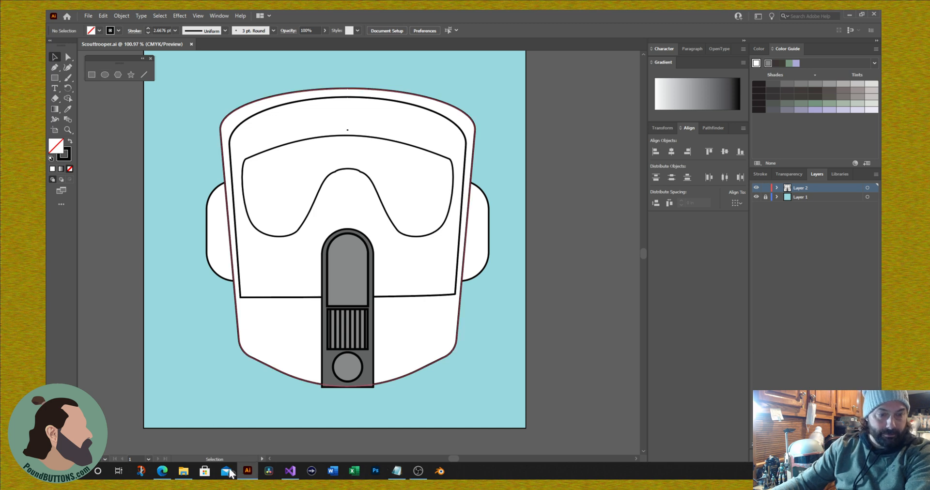
Check the scout trooper reference photo and draw an ellipse about 4.52 by 1.10 in, centered across the helmet's top edge.
click(163, 470)
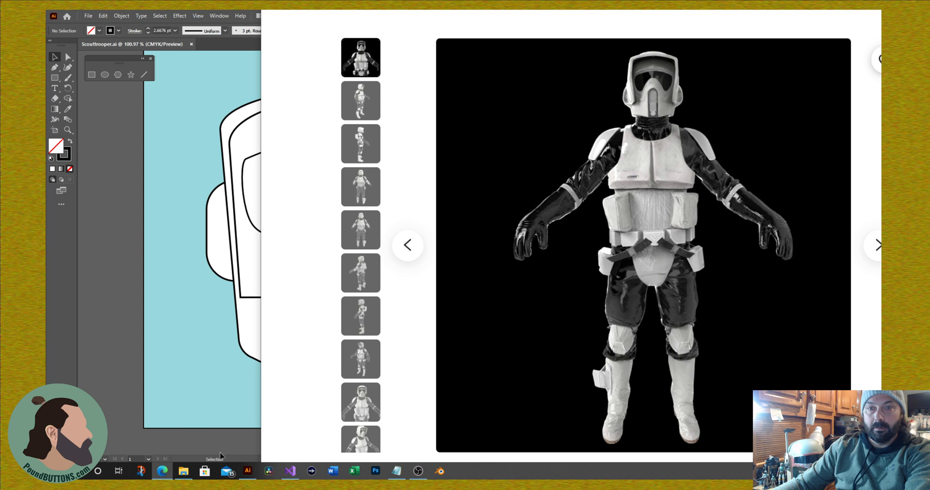
click(163, 471)
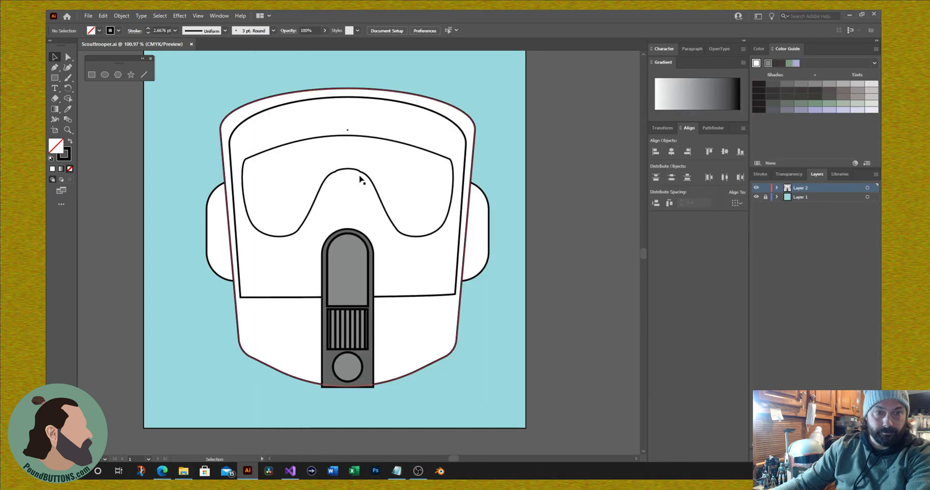
click(105, 75)
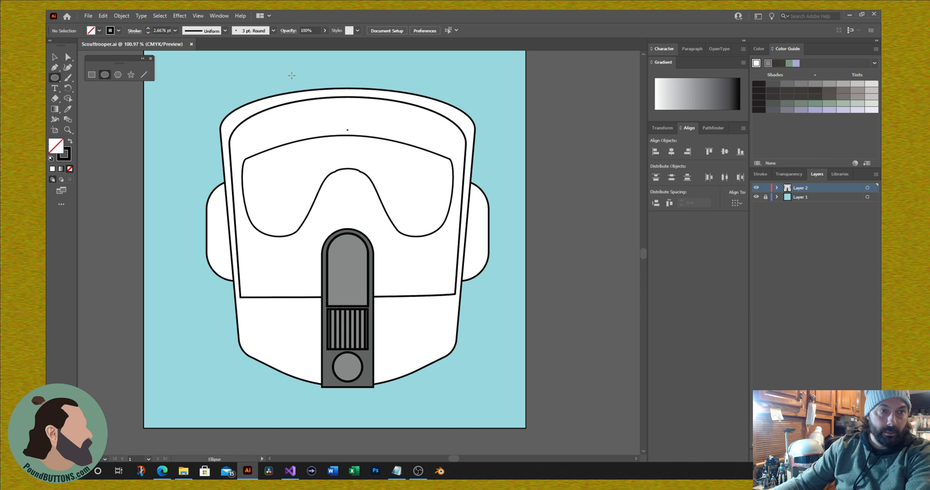
drag(284, 89, 453, 129)
key(v)
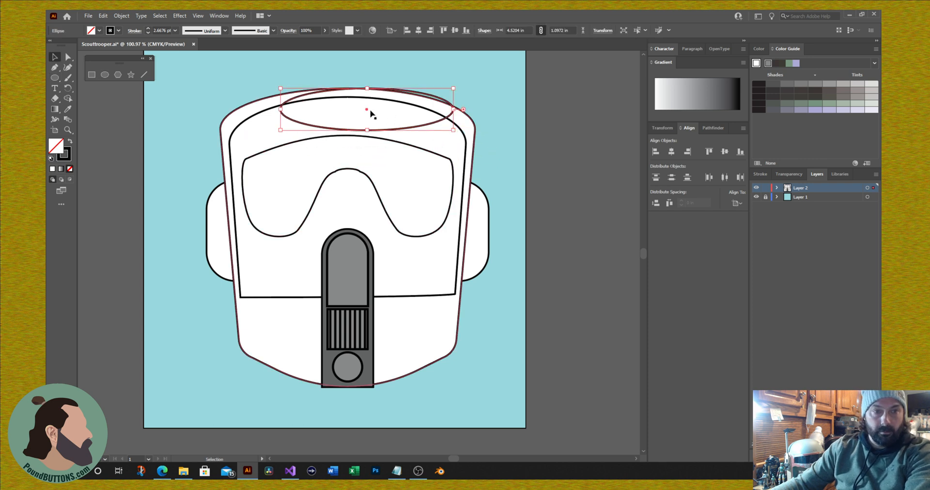
drag(368, 111, 350, 100)
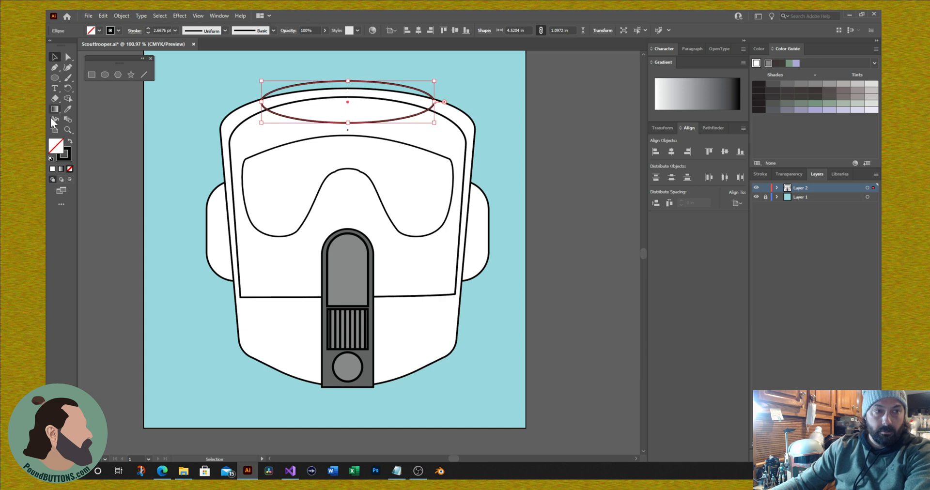
Fill the ellipse with white and send it behind the helmet outline.
double_click(61, 148)
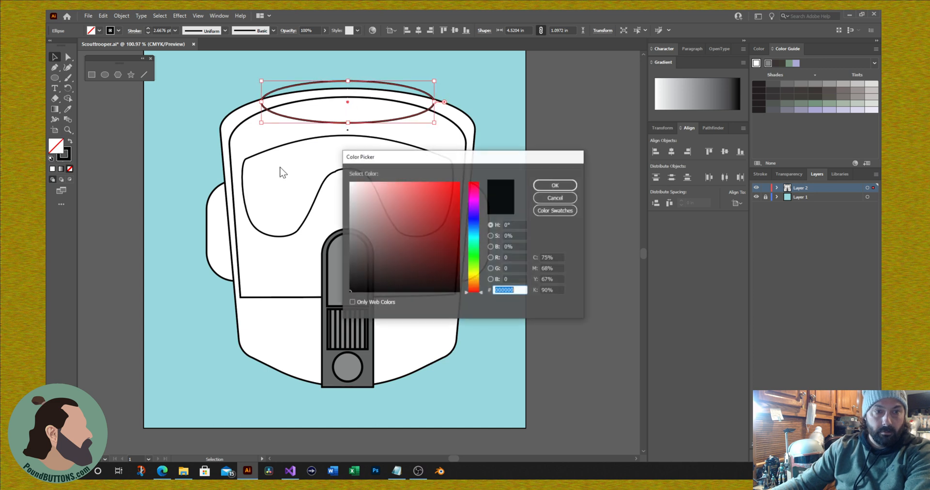
click(552, 185)
key(ctrl+shift+bracketleft)
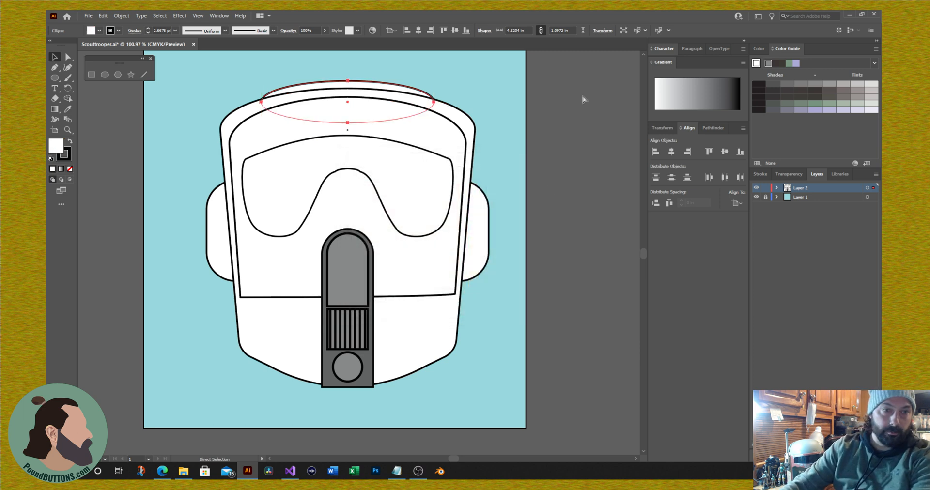
key(v)
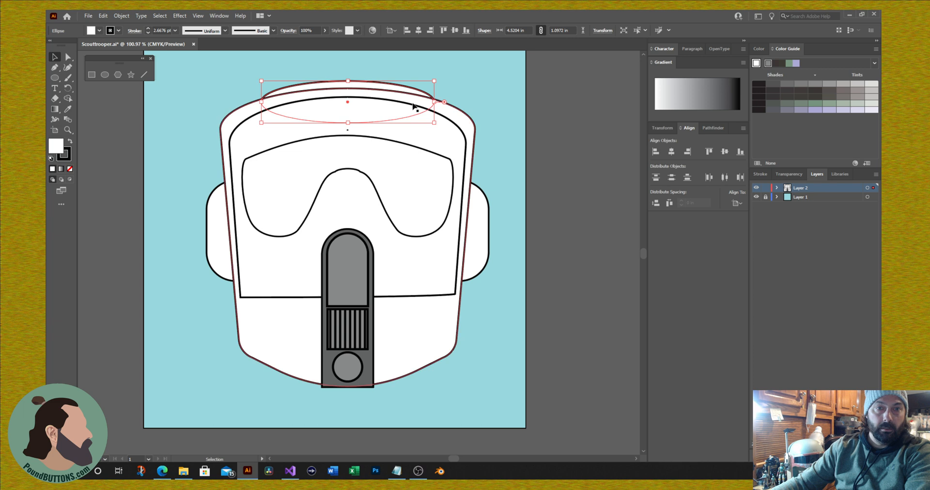
click(475, 82)
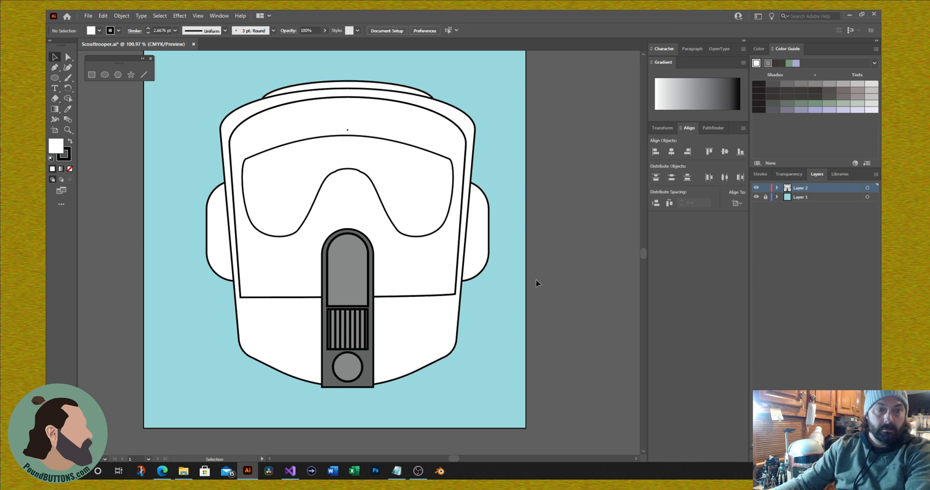
Draw a white rectangle about 5.18 by 0.83 in with no stroke over the face outline's lower line.
click(92, 73)
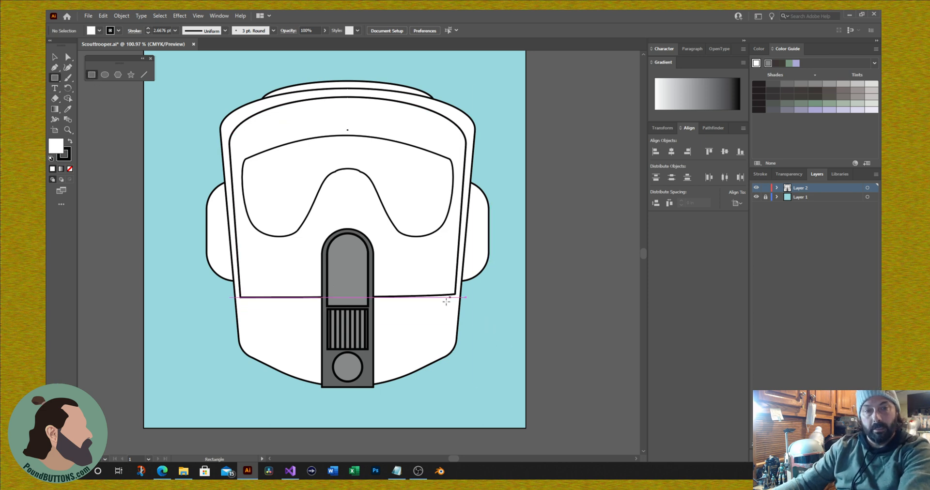
drag(445, 312, 247, 281)
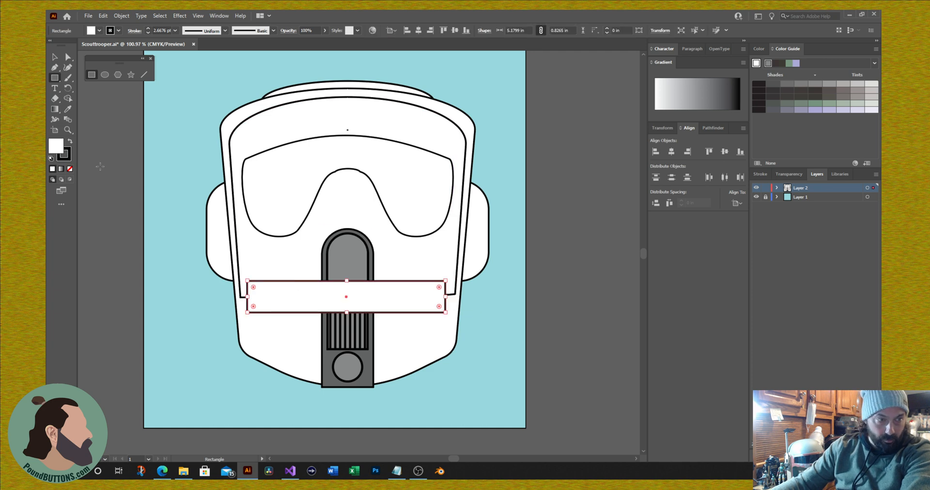
click(69, 159)
click(72, 169)
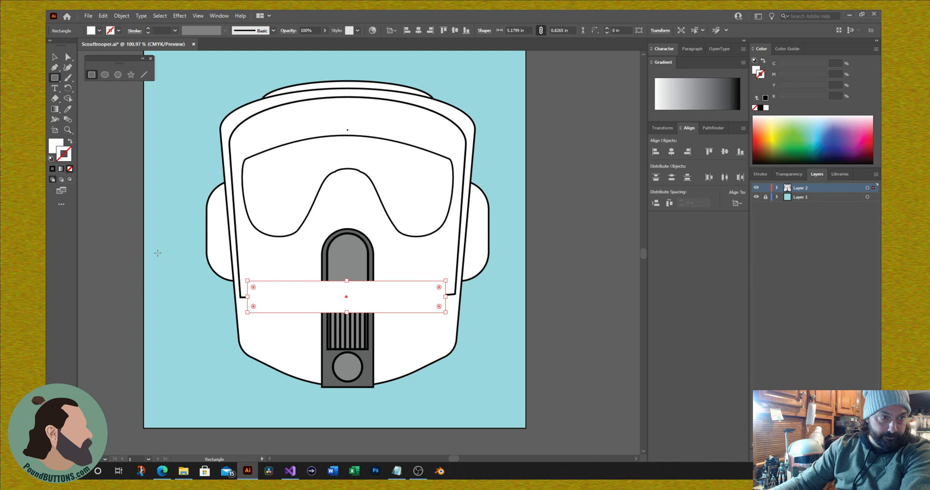
Resize the white rectangle to about 5.60 by 0.54 in so it spans the face outline's lower corners and hides its lower line.
drag(247, 297, 241, 297)
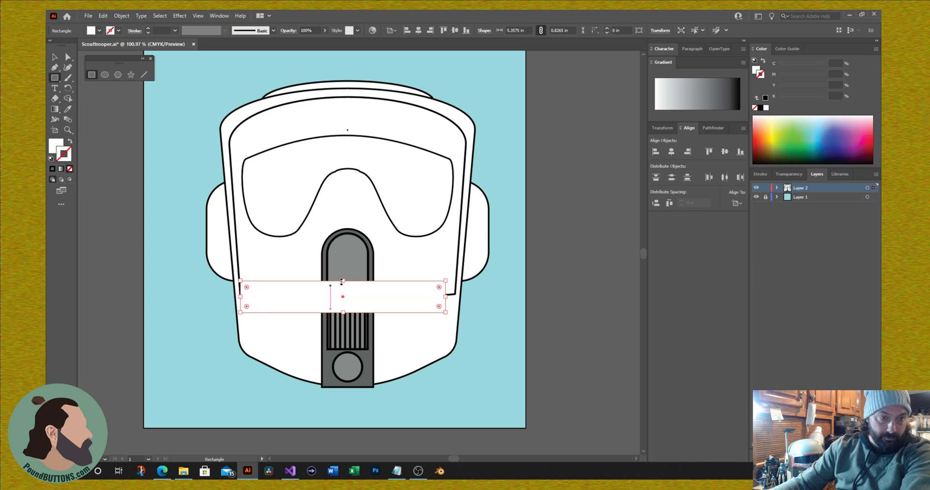
drag(343, 280, 348, 293)
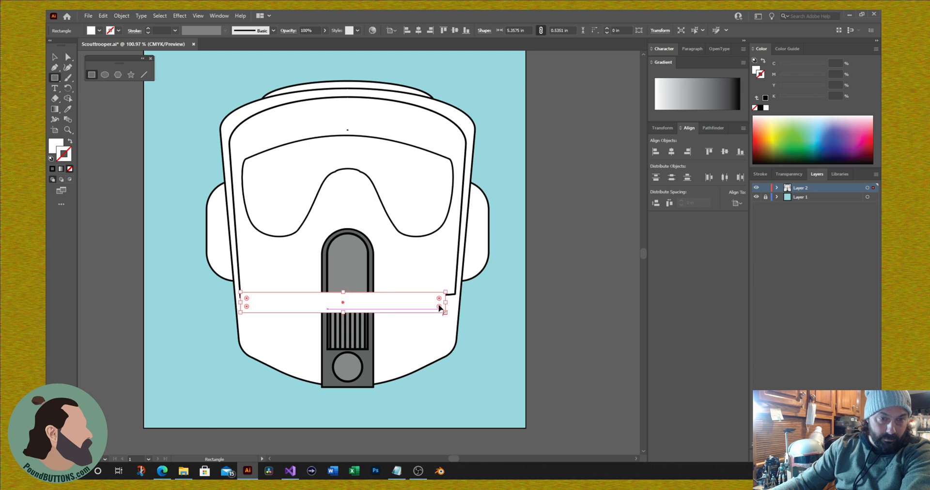
drag(445, 302, 455, 304)
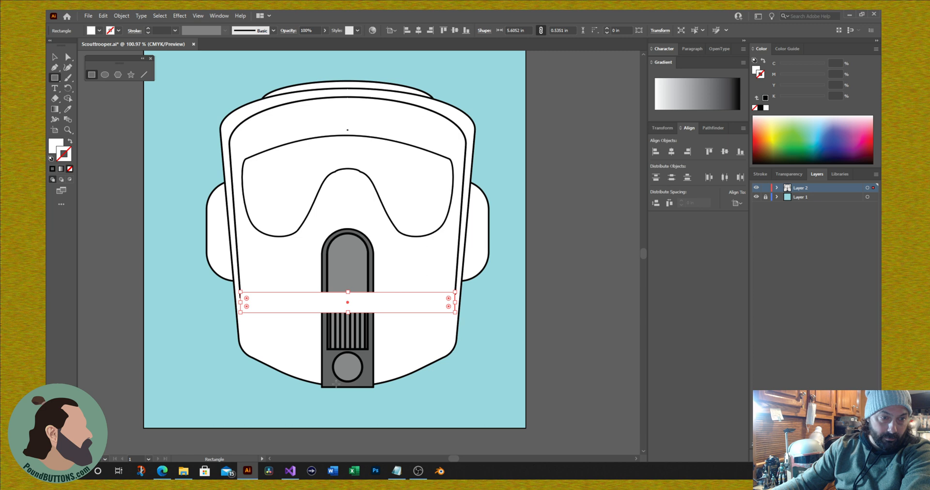
drag(240, 303, 241, 303)
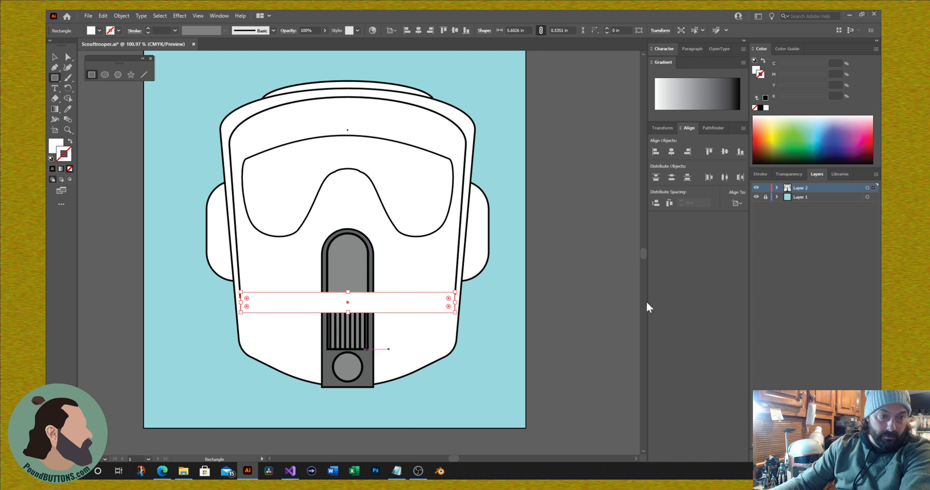
Send the white rectangle backward behind the mouthpiece strip, keeping it in front of the face outline.
key(ctrl+bracketleft)
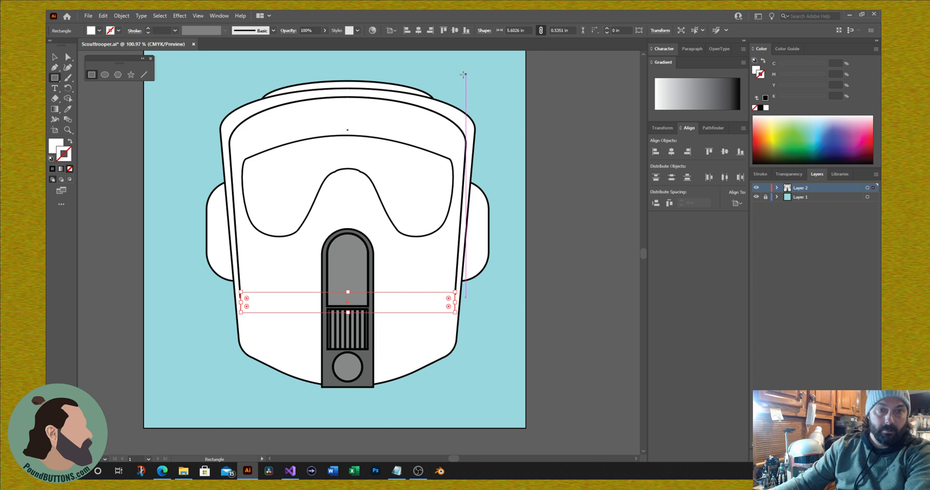
click(56, 57)
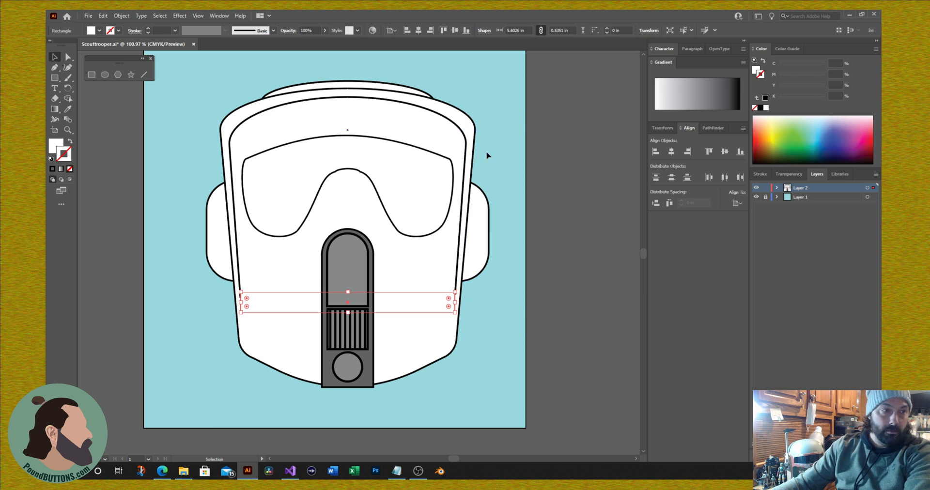
click(493, 84)
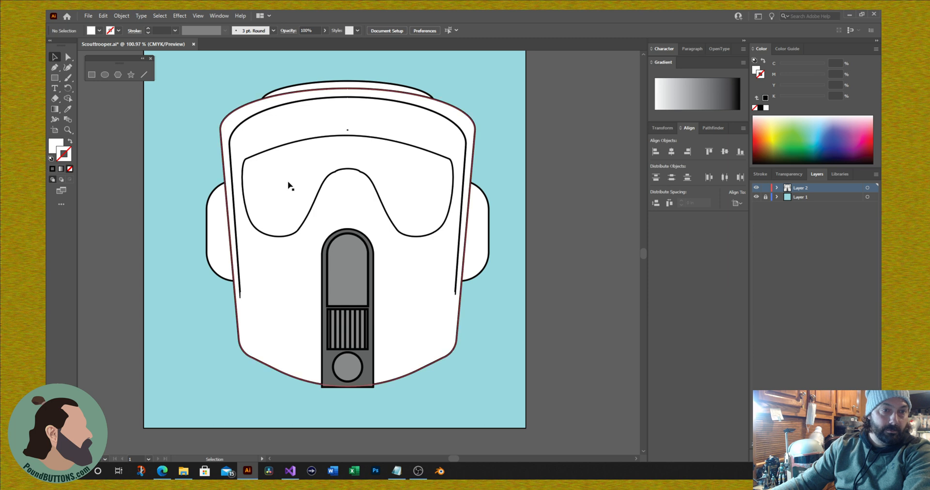
Ungroup the remaining group that ties the goggle shape to the mouthpiece parts.
click(265, 154)
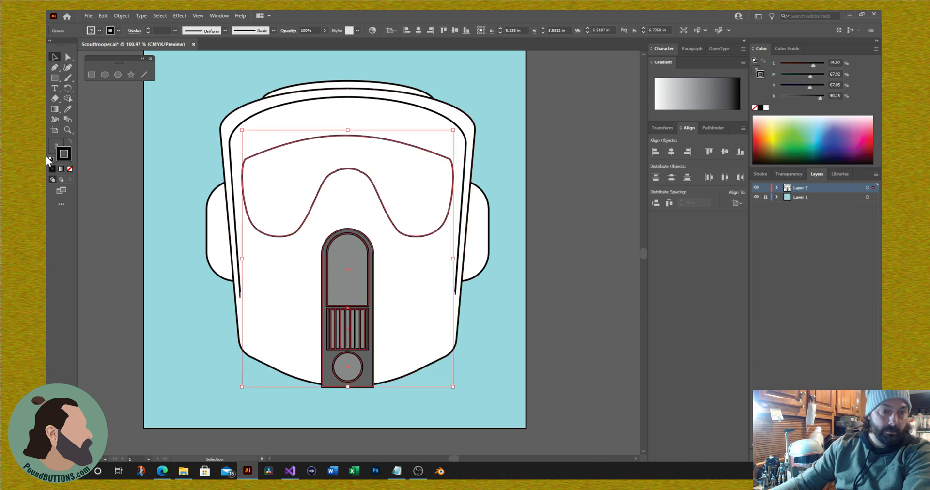
right_click(281, 150)
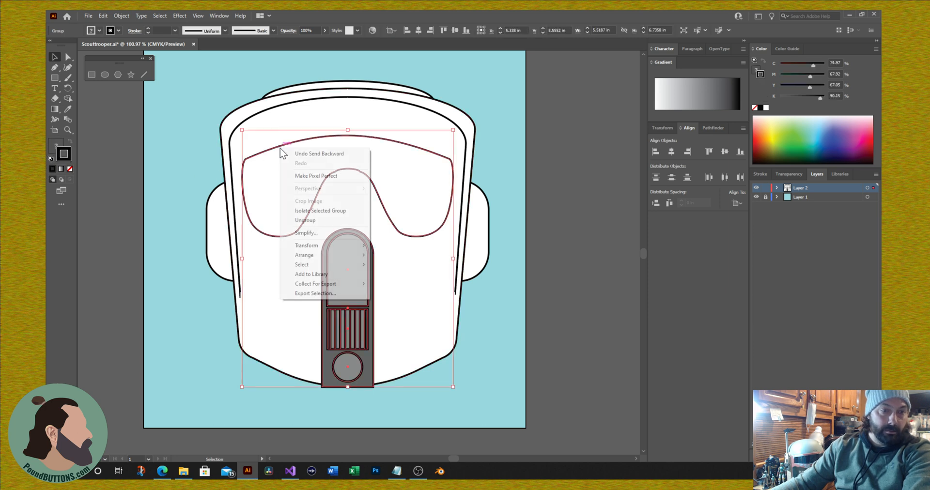
click(315, 221)
click(155, 153)
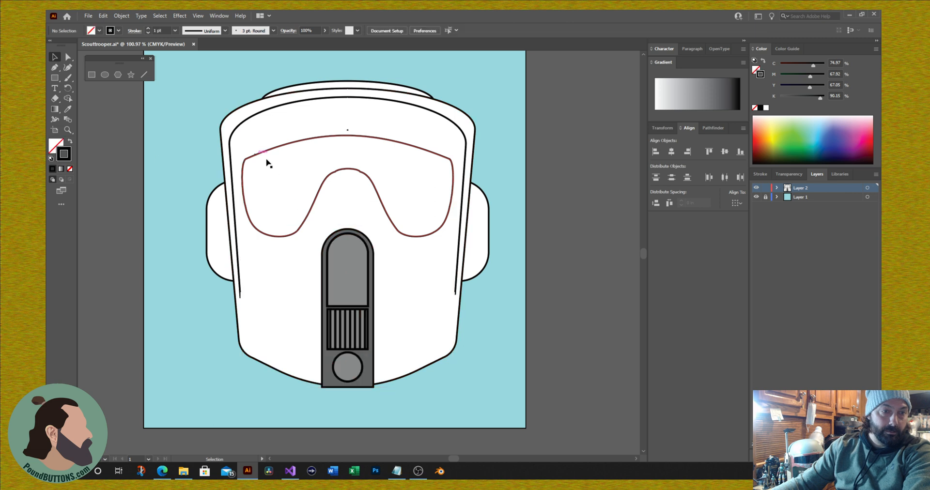
Fill the goggle shape with the mouthpiece panel's lighter gray, sampling its appearance with the Eyedropper.
click(269, 151)
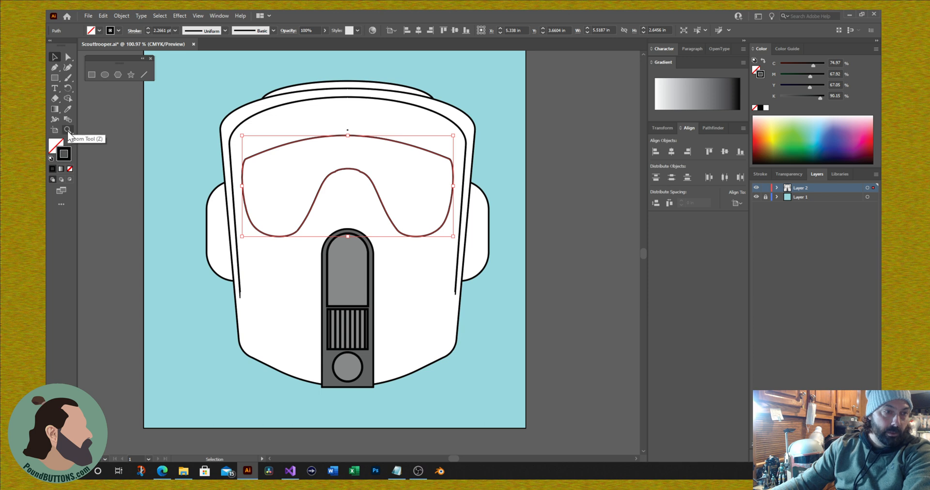
click(68, 110)
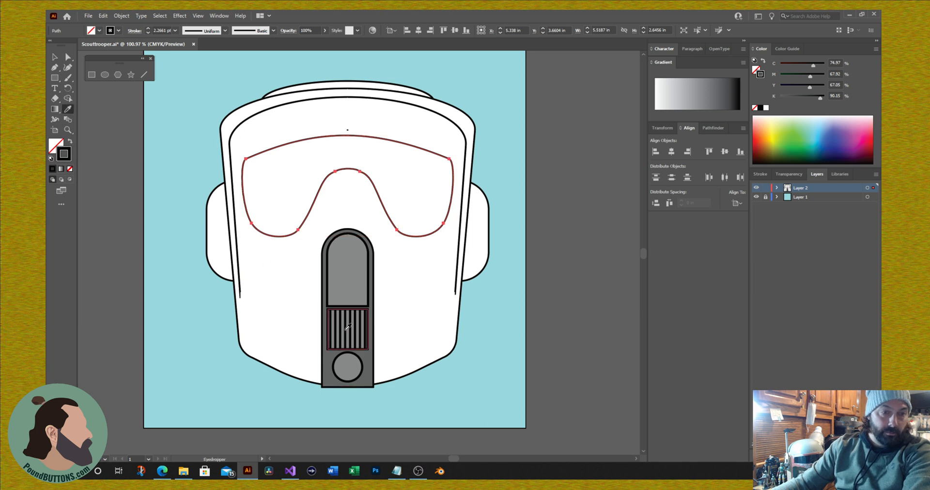
click(342, 302)
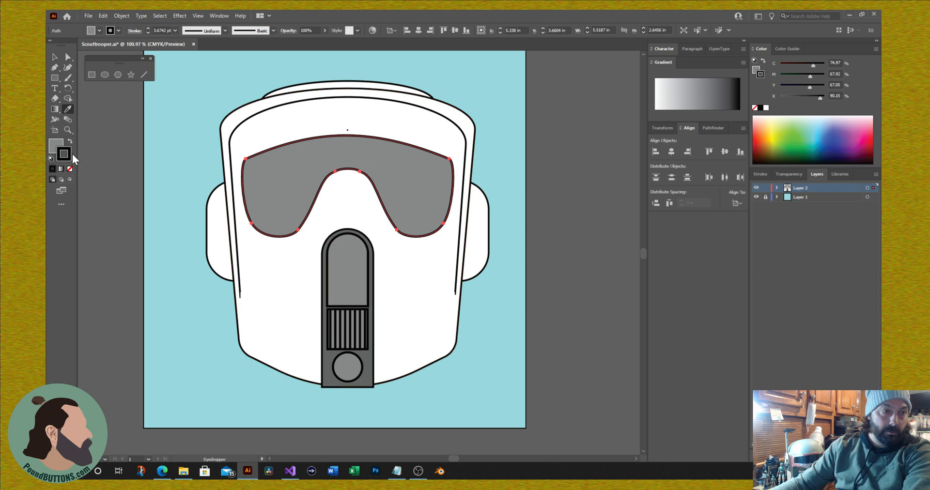
Fill the goggle shape with black, hex 000000.
click(56, 147)
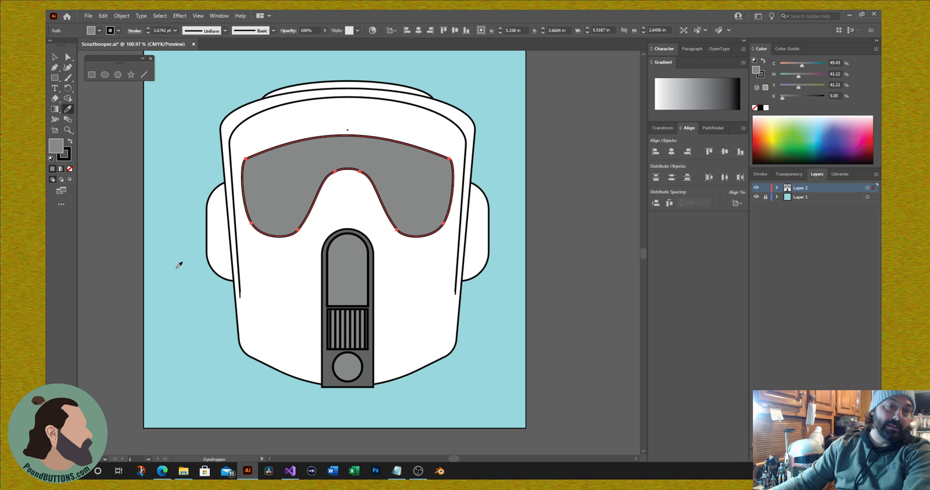
double_click(58, 144)
double_click(499, 290)
text(7C7C7C)
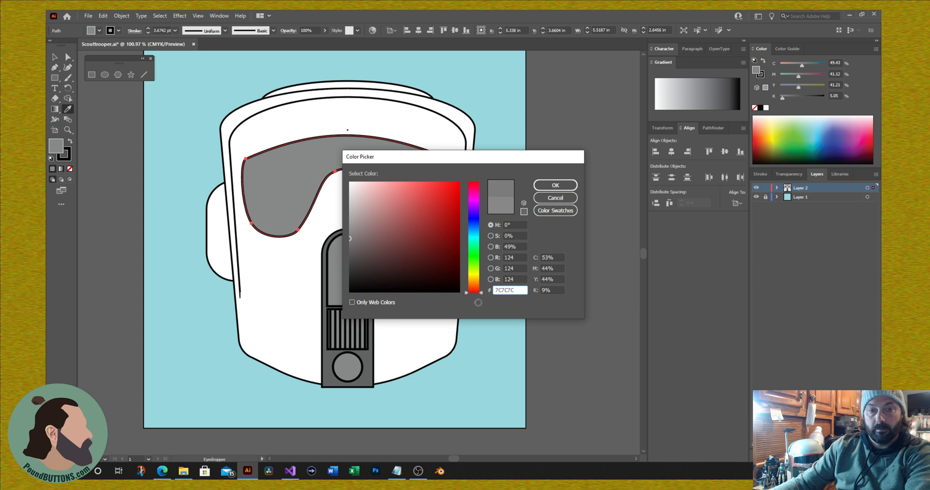
drag(458, 291, 463, 298)
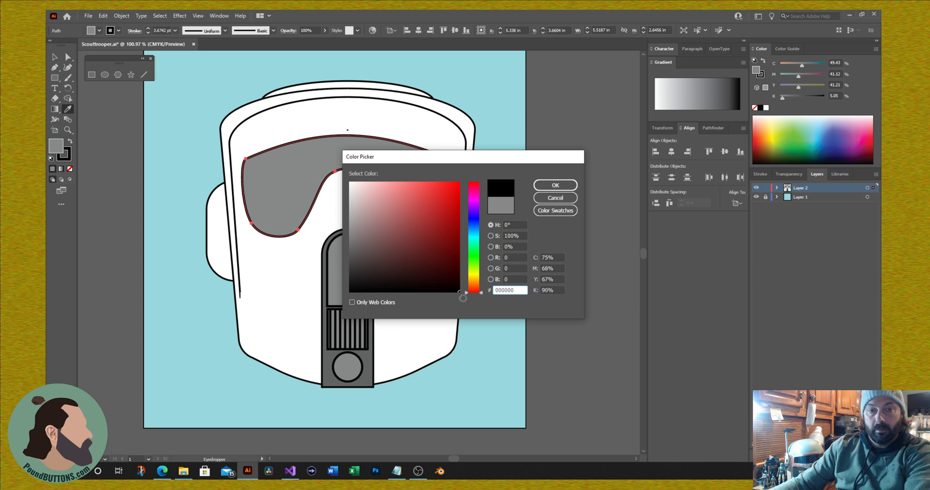
click(555, 185)
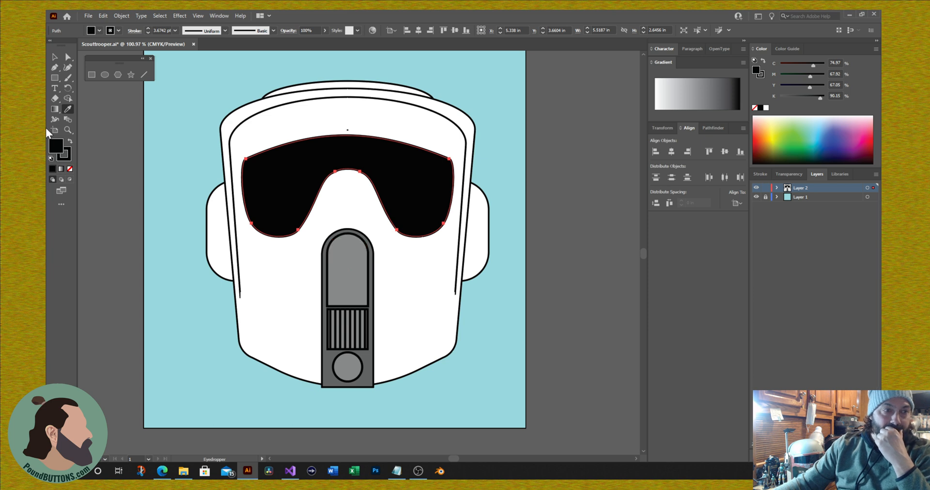
Draw an open curve with the Pen tool from one cheek over the nose to the other, with no fill.
click(54, 68)
drag(294, 270, 400, 267)
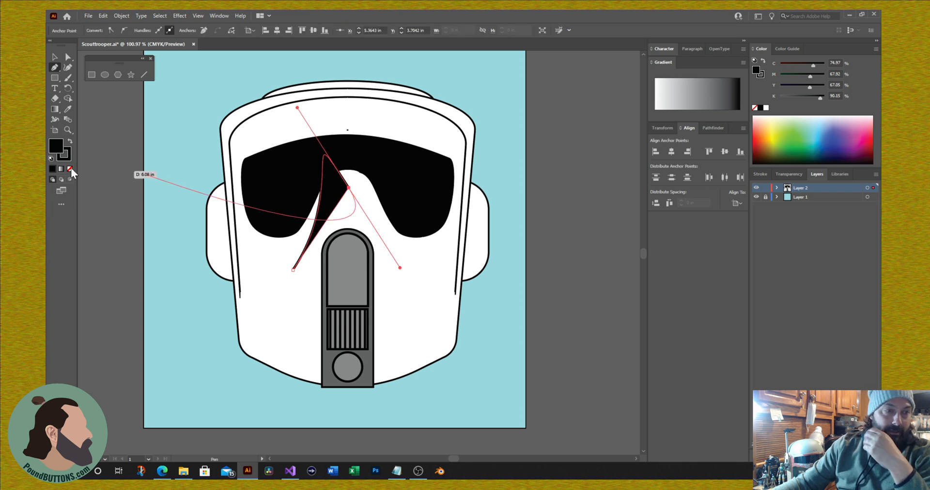
click(401, 269)
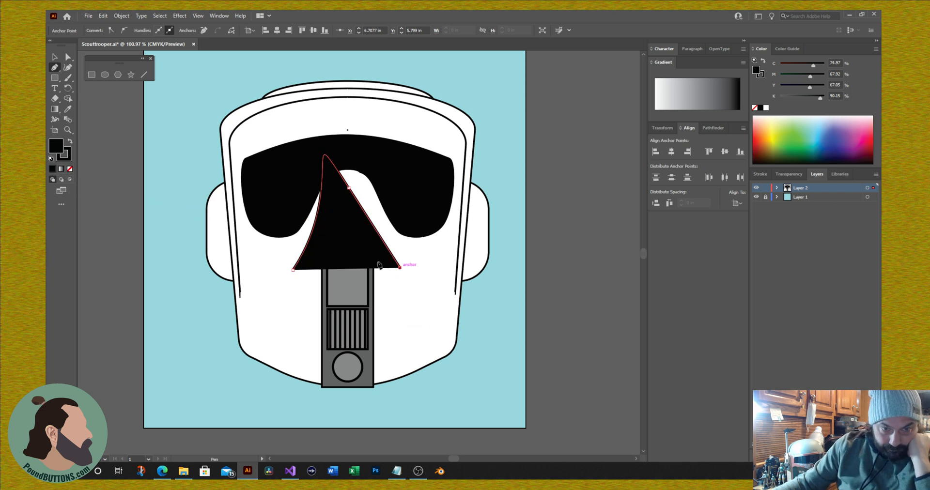
click(70, 168)
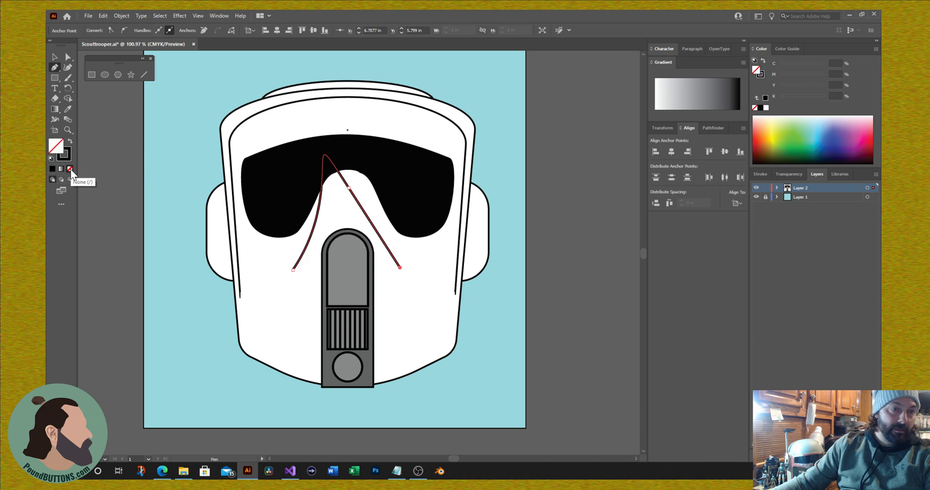
Reshape the nose curve into a rounded arch by adjusting its peak anchor's handle, and check both end anchors.
click(68, 57)
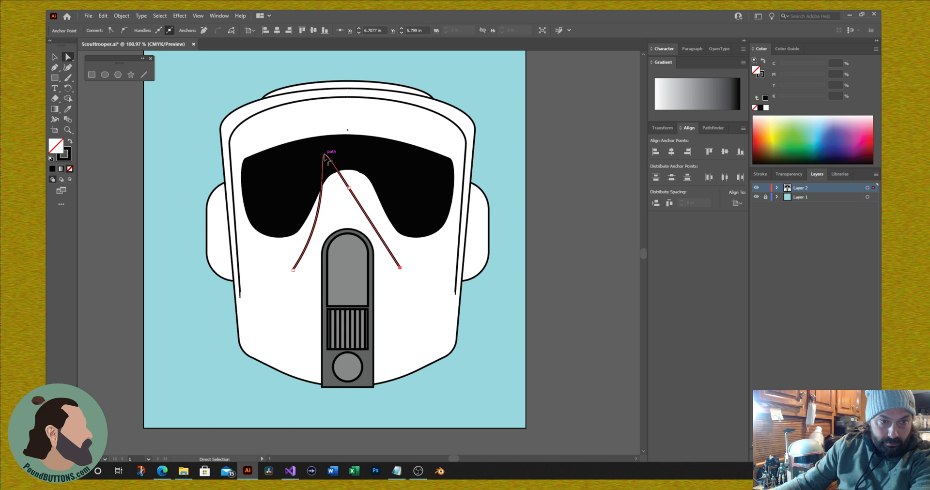
drag(326, 158, 293, 170)
drag(292, 273, 293, 271)
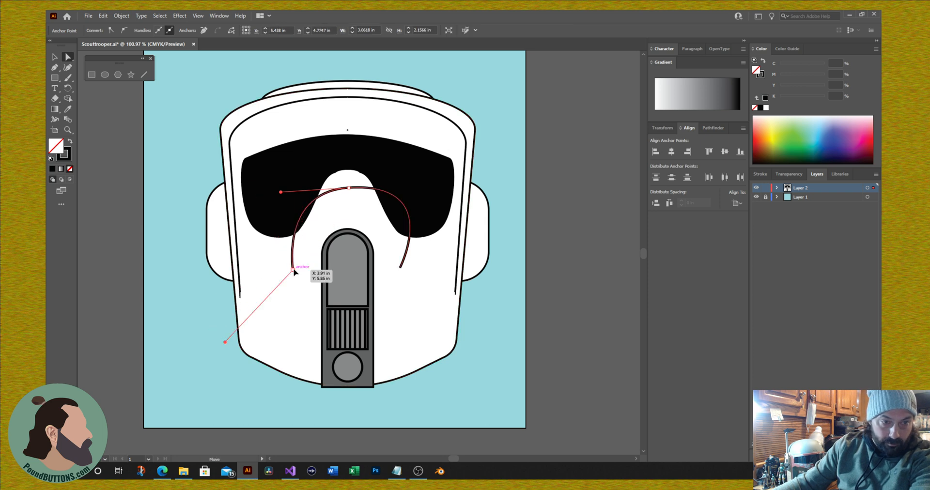
click(400, 268)
drag(399, 270, 400, 268)
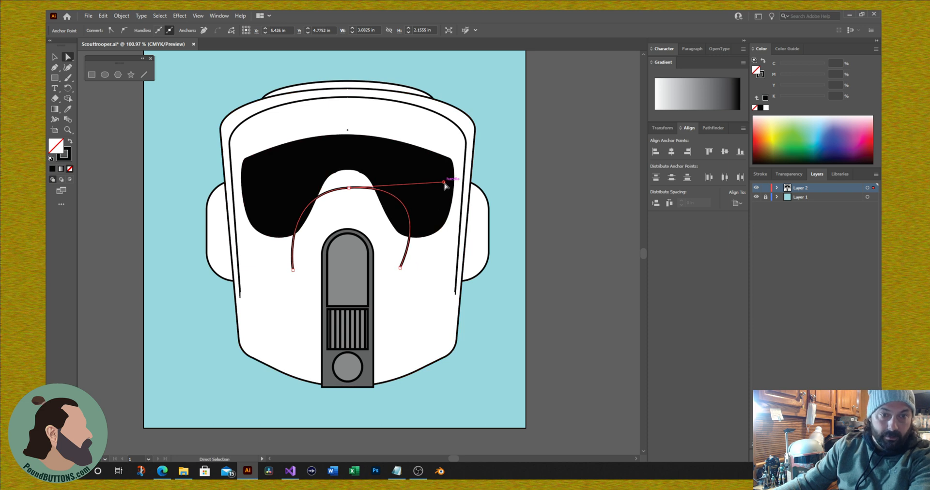
Even out the nose arch by shortening both handles at its peak and moving one end inward, about 2.56 in wide.
ctrl+click(434, 199)
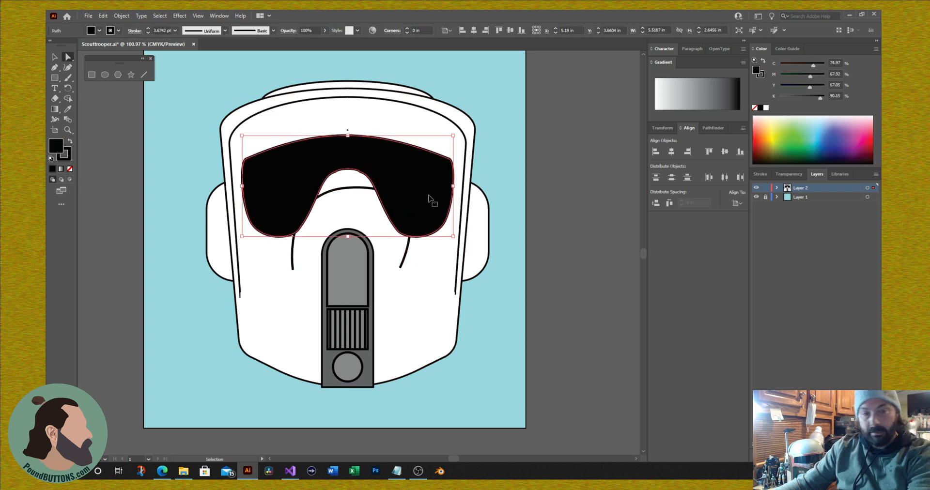
click(440, 307)
click(355, 188)
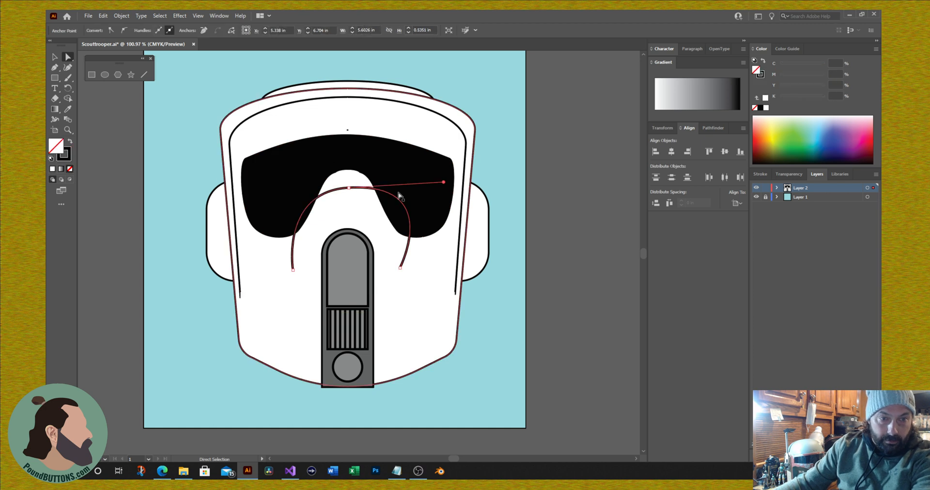
drag(444, 182, 387, 205)
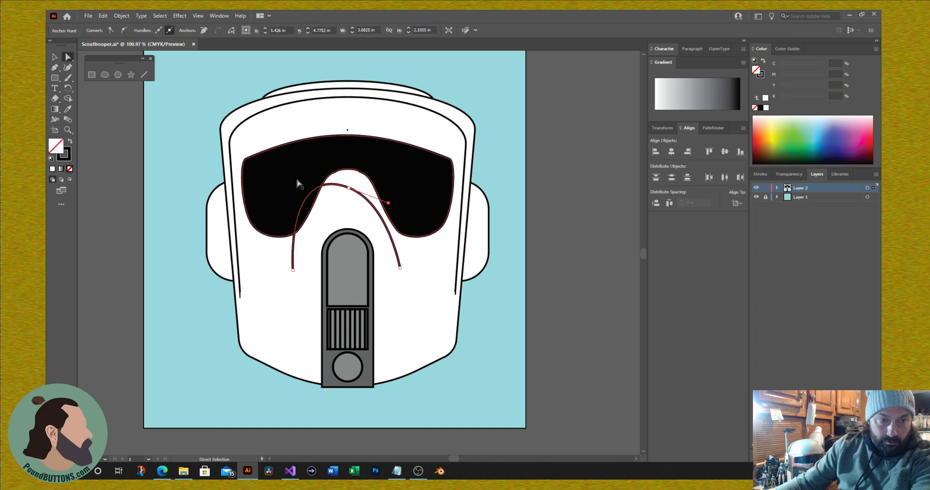
click(314, 196)
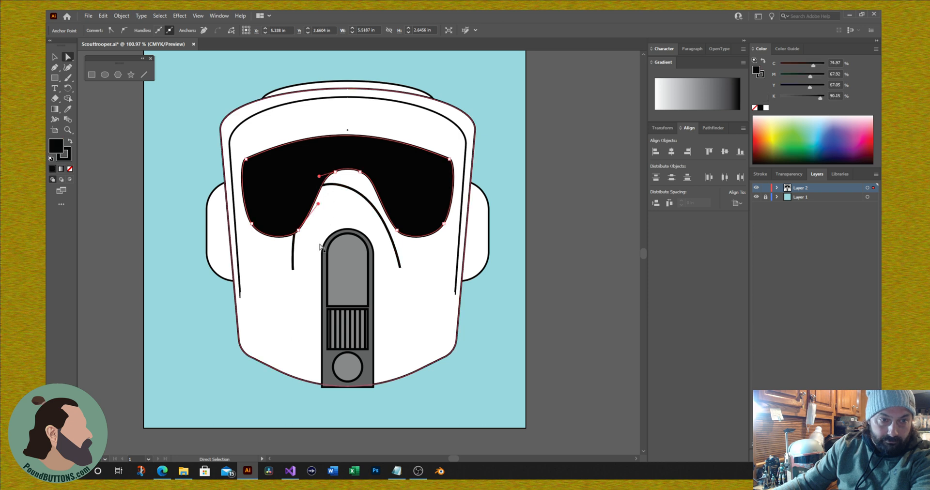
click(293, 262)
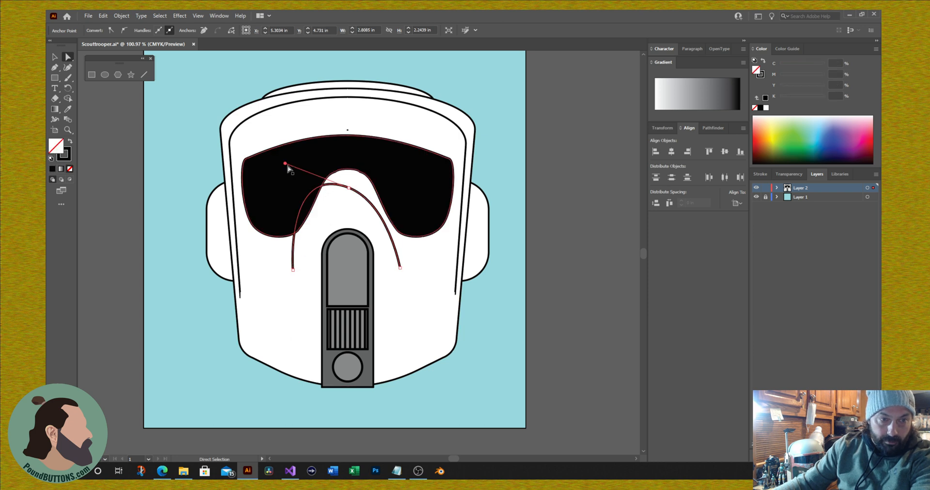
drag(286, 164, 308, 192)
click(293, 270)
drag(294, 271, 302, 271)
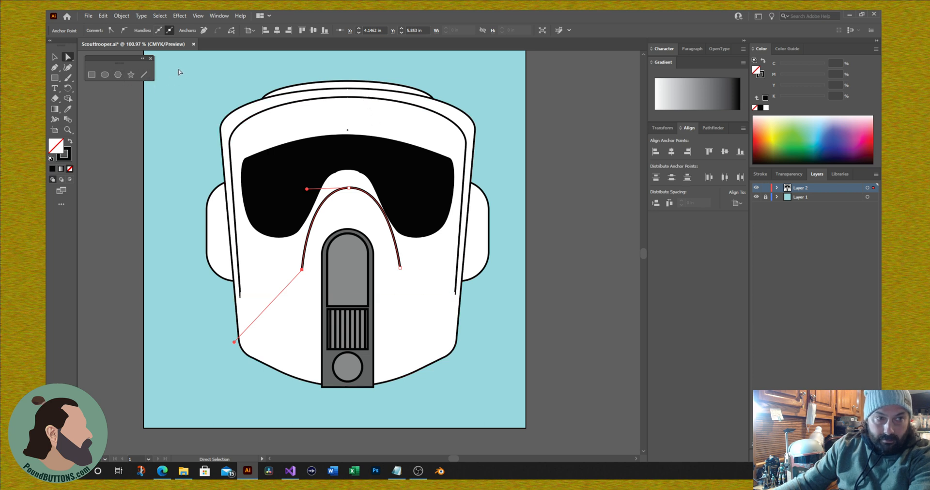
Align all helmet parts, including the nose arch, on their horizontal centers and deselect them.
key(v)
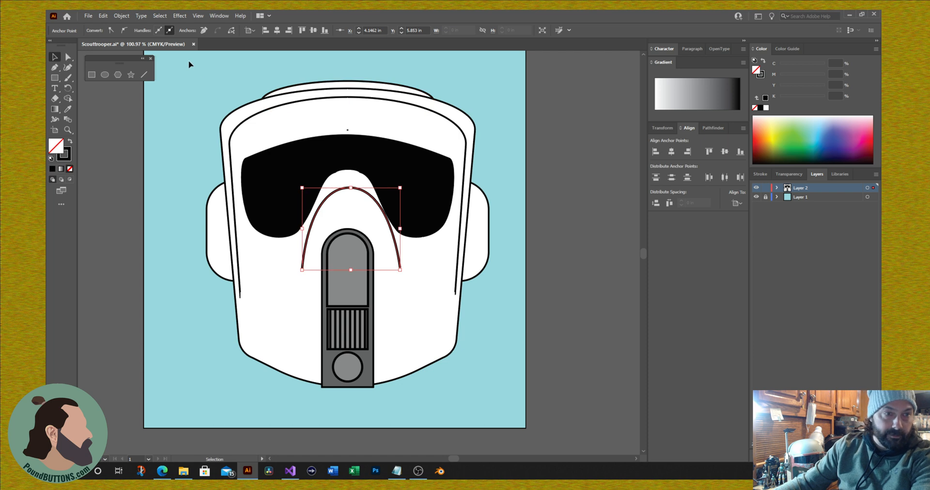
drag(182, 67, 519, 394)
click(671, 152)
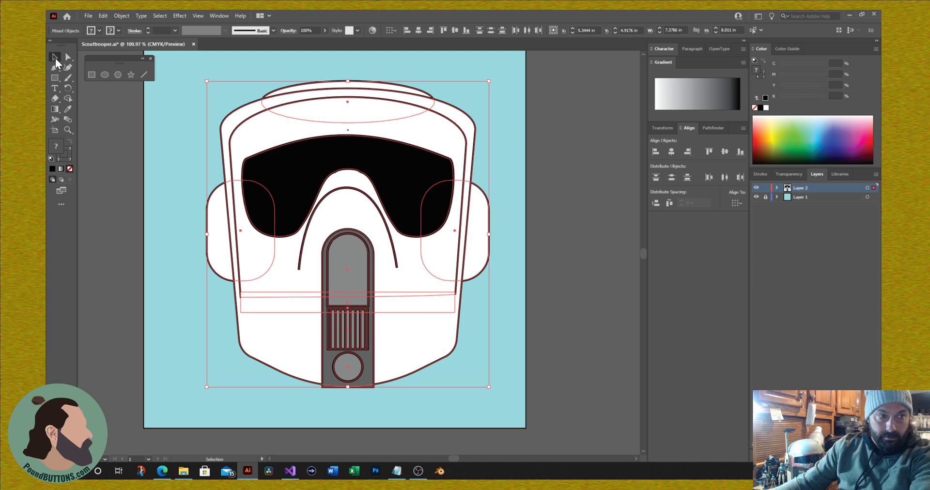
click(176, 154)
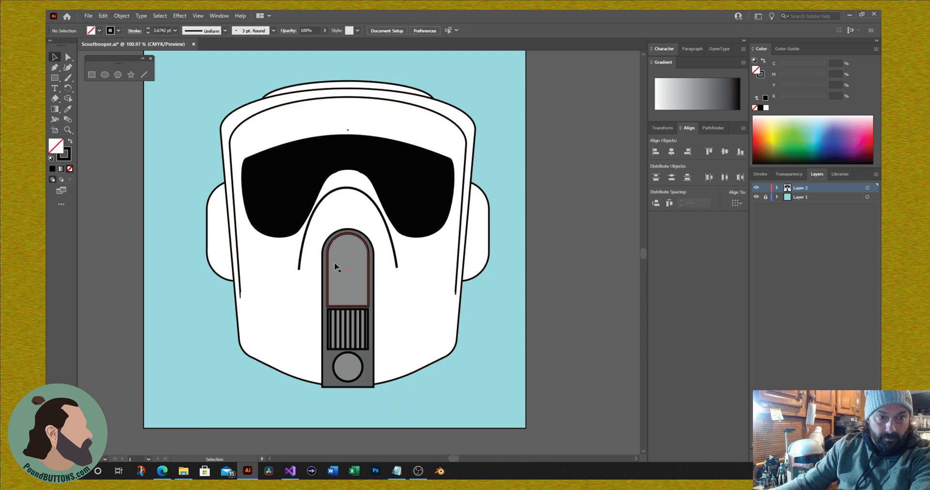
click(300, 265)
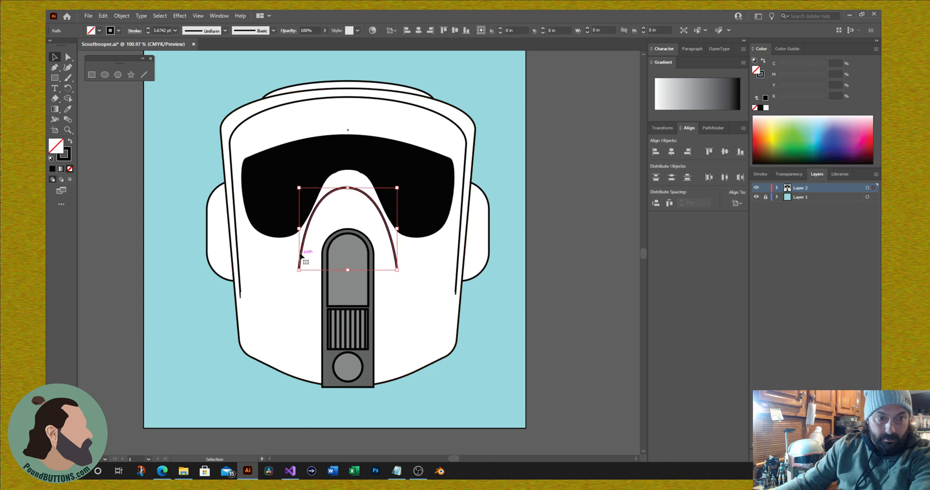
drag(299, 229, 309, 228)
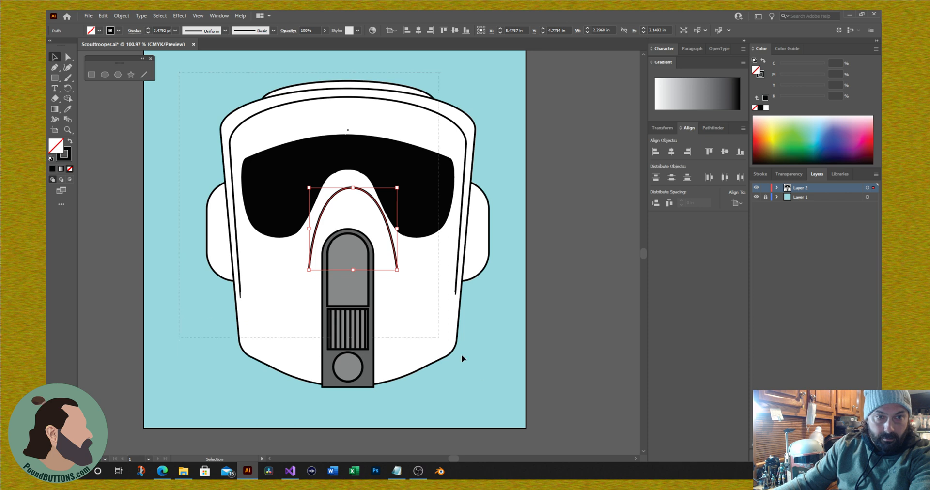
key(ctrl+z)
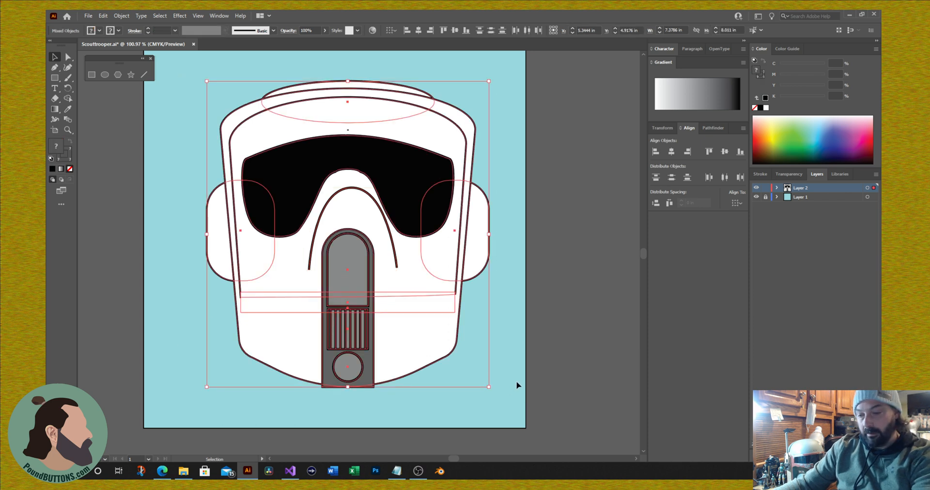
key(a)
key(v)
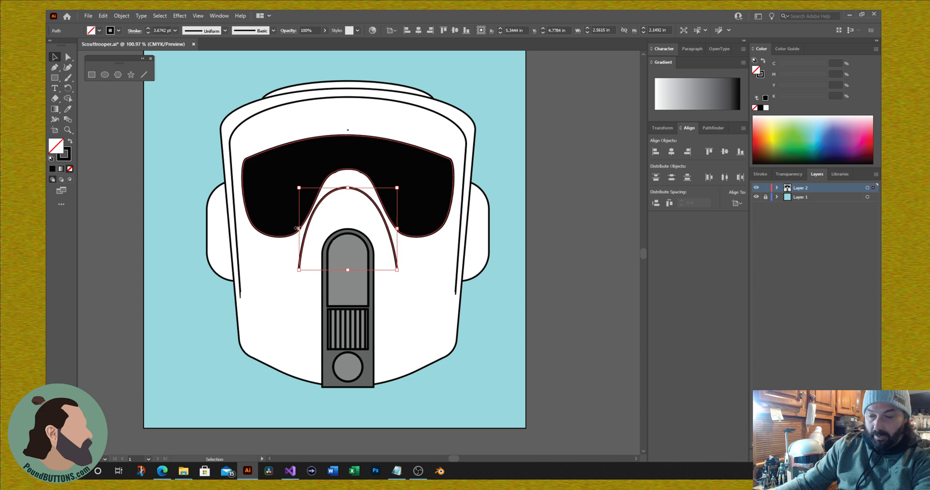
Narrow the nose arch symmetrically to about 2.15 in wide, lower it around the mouthpiece's rounded end, and save the document.
drag(297, 228, 308, 230)
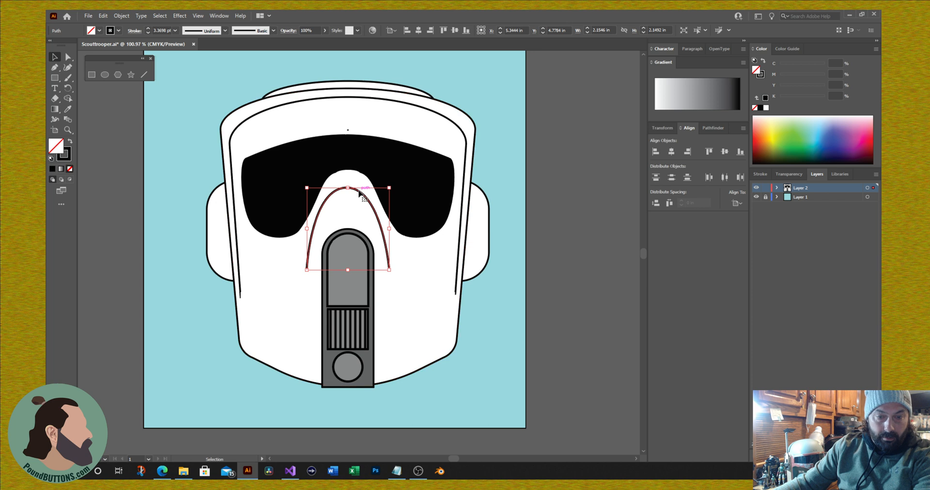
drag(359, 193, 362, 210)
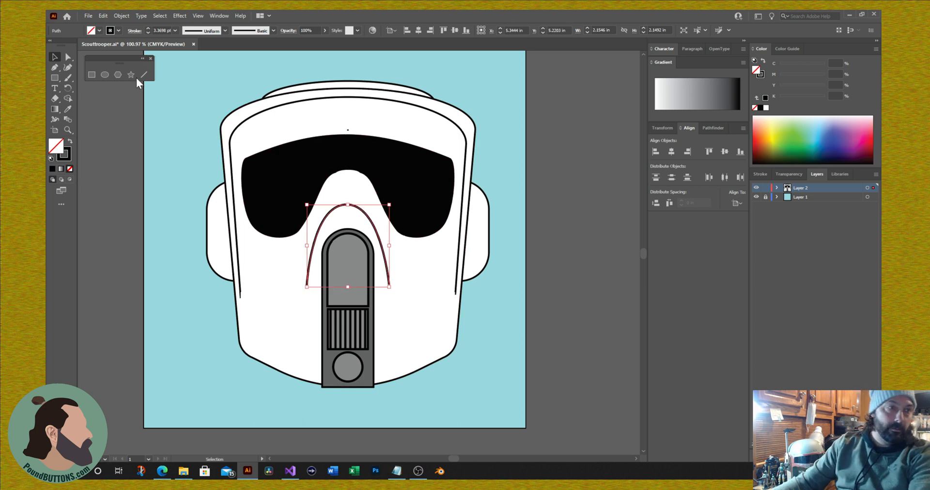
key(ctrl+s)
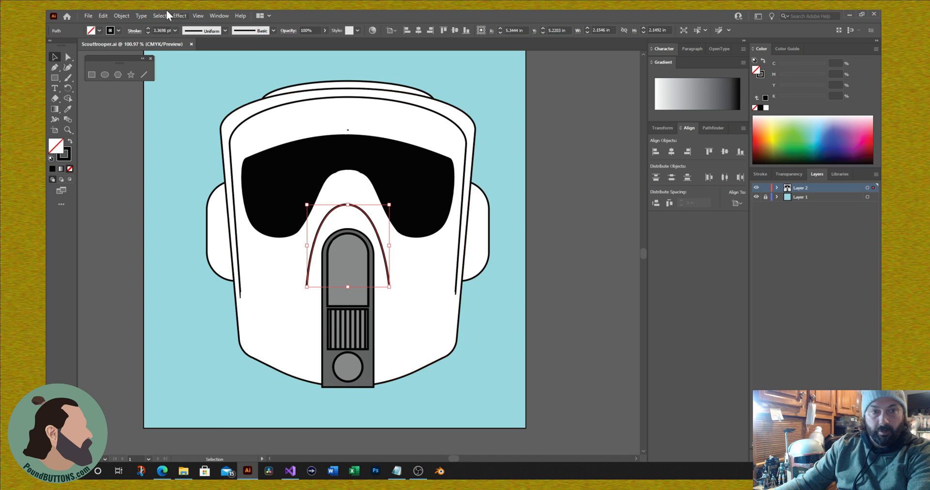
click(89, 17)
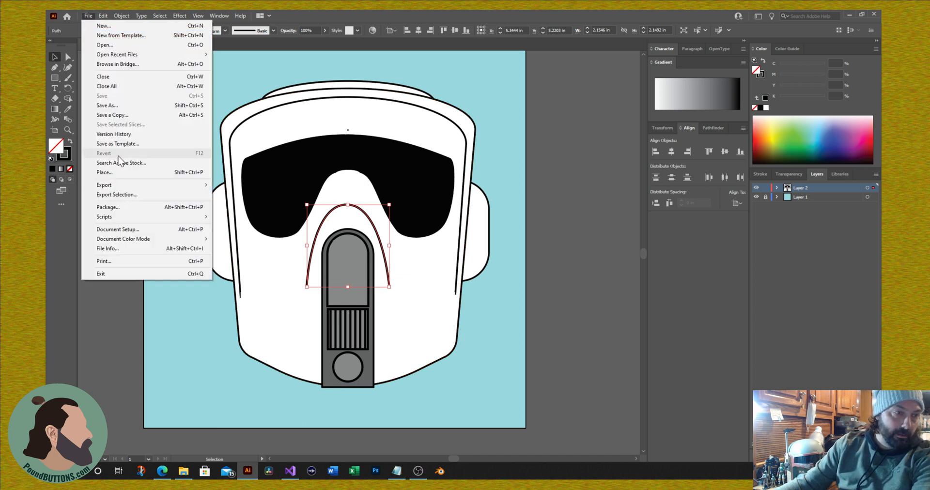
mouse_move(114, 185)
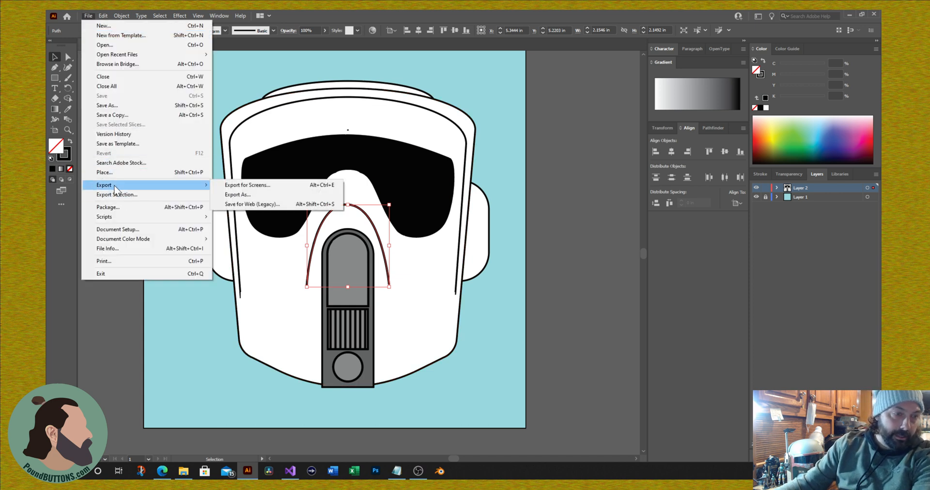
click(301, 196)
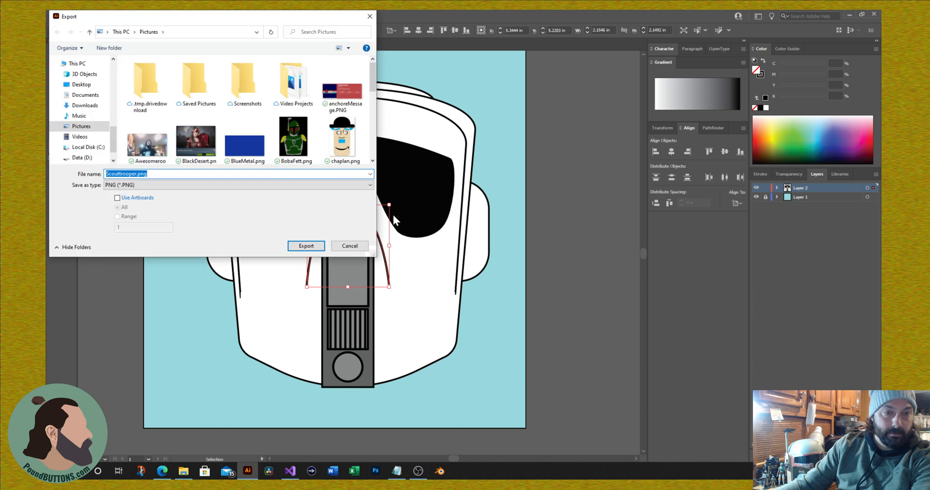
click(350, 246)
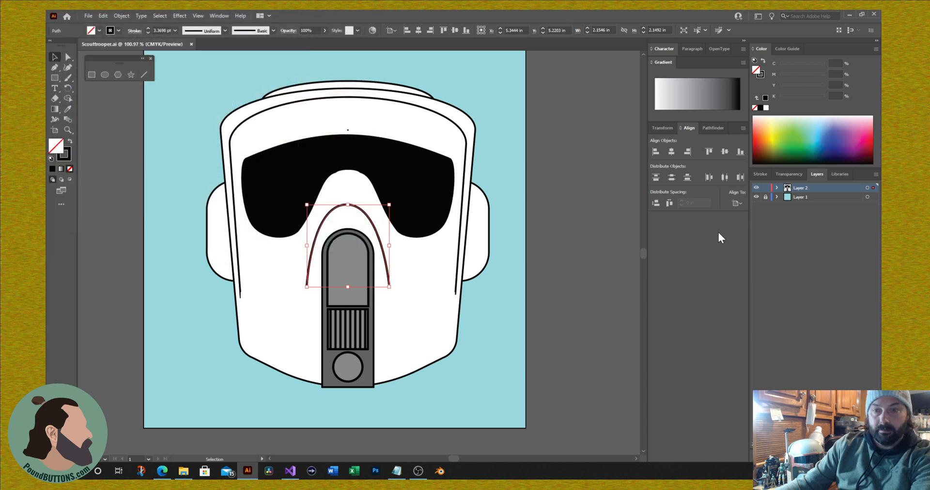
Hide the background on Layer 1 and export the helmet artwork with Save for Web (Legacy).
click(758, 198)
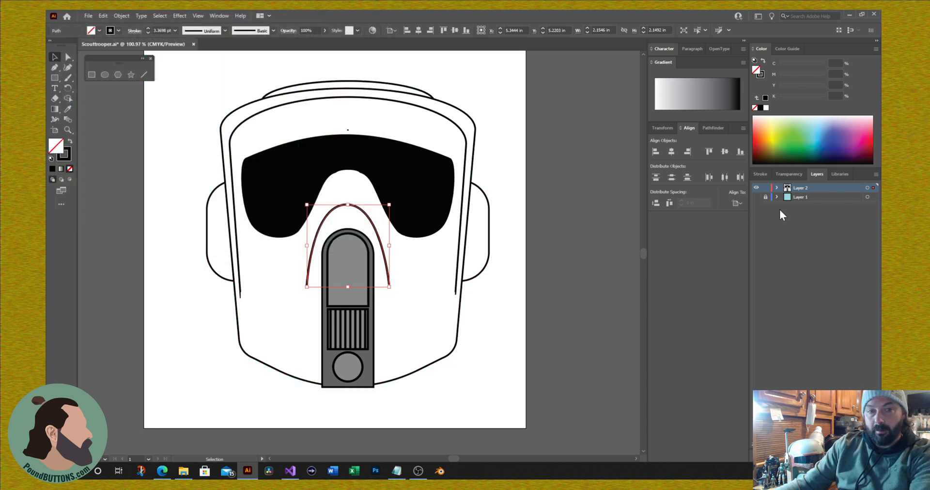
click(88, 15)
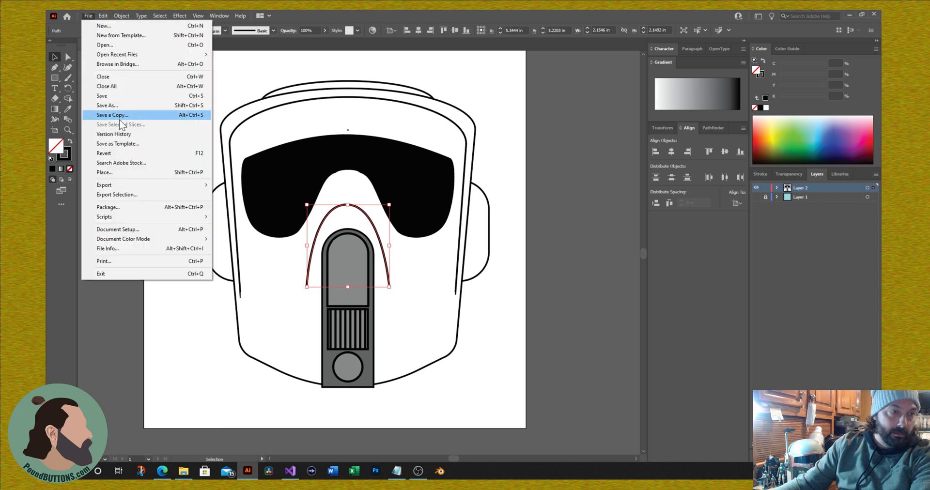
mouse_move(132, 184)
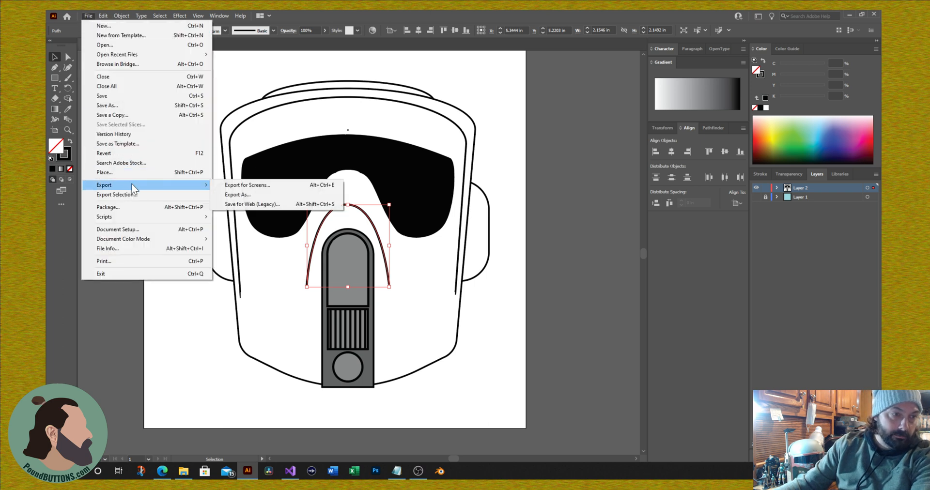
click(257, 203)
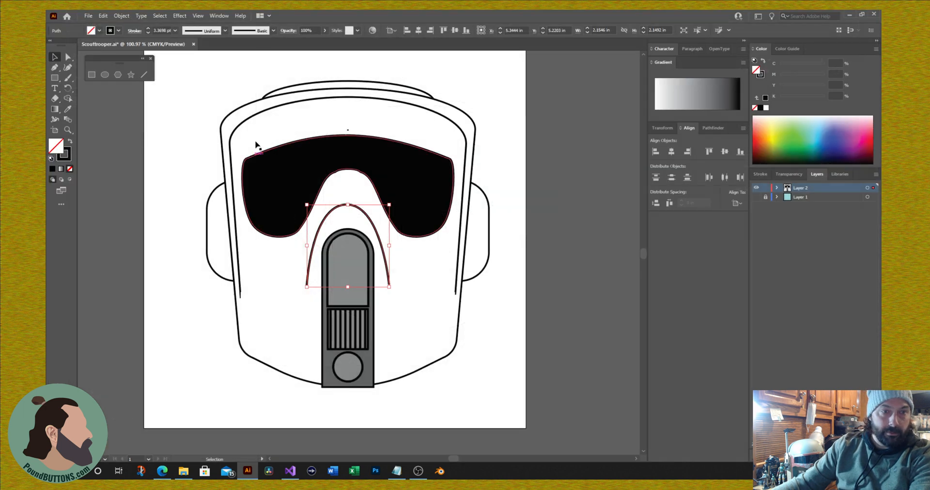
Switch to File Explorer, open the exported Scouttrooper.png from the Pictures folder in Photos, and maximize the viewer.
click(184, 471)
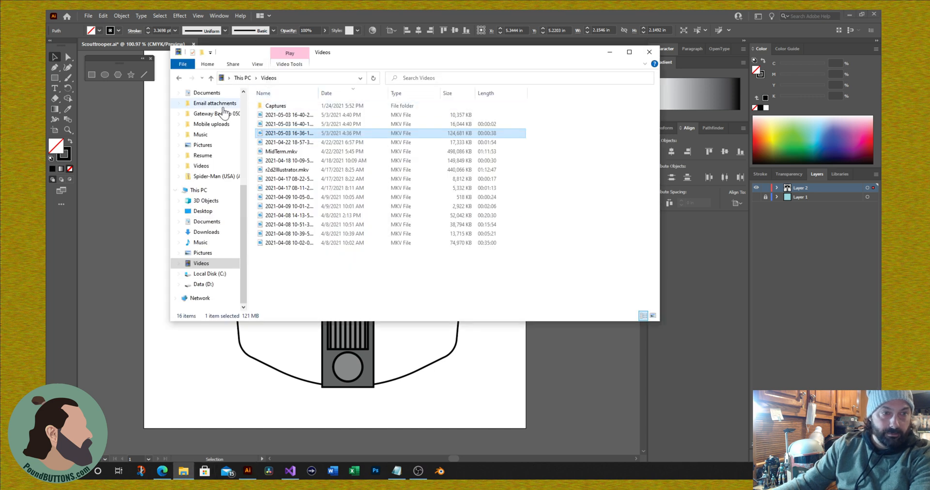
click(202, 144)
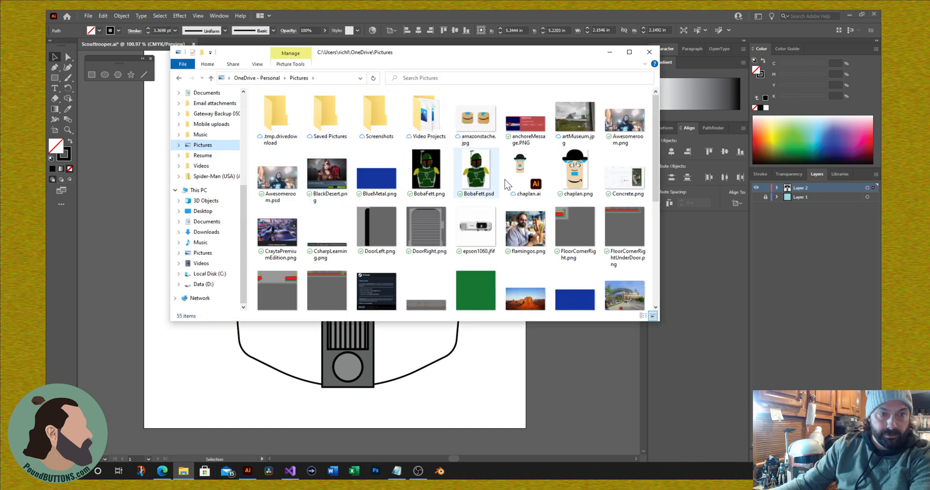
scroll(521, 208, down, 4)
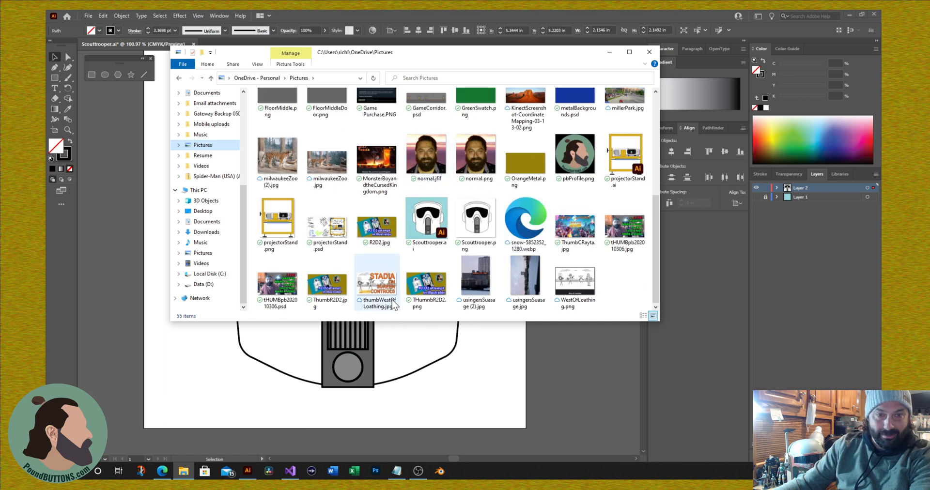
double_click(489, 223)
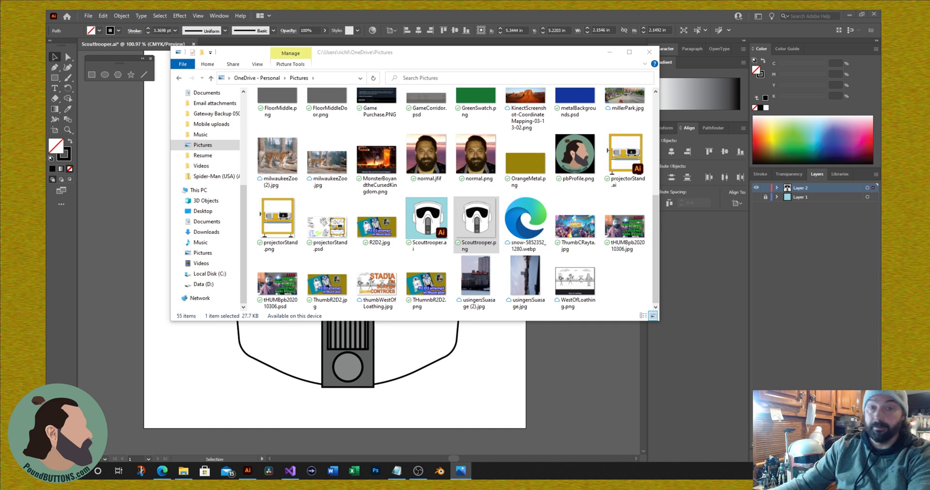
drag(374, 83, 376, 10)
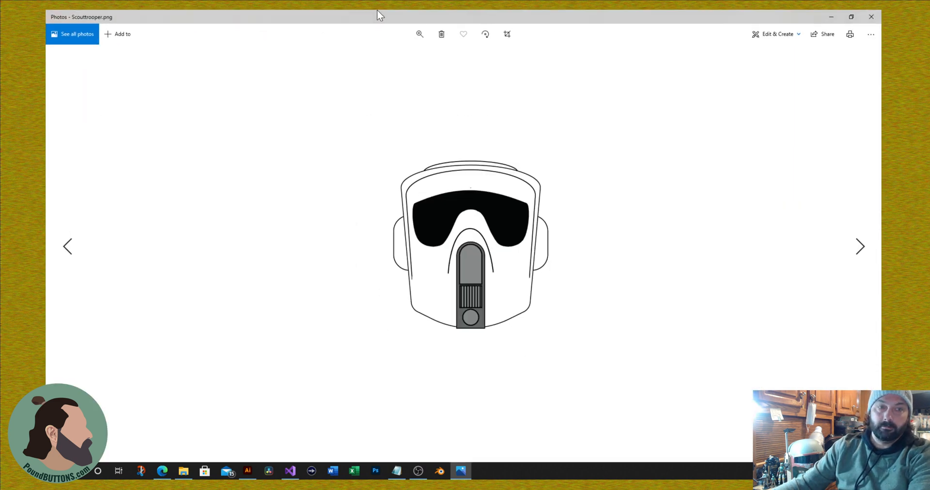
Inspect the exported helmet image by zooming in and out, view the neighbouring picture, and close the viewer.
click(420, 34)
scroll(508, 277, up, 2)
scroll(509, 278, down, 2)
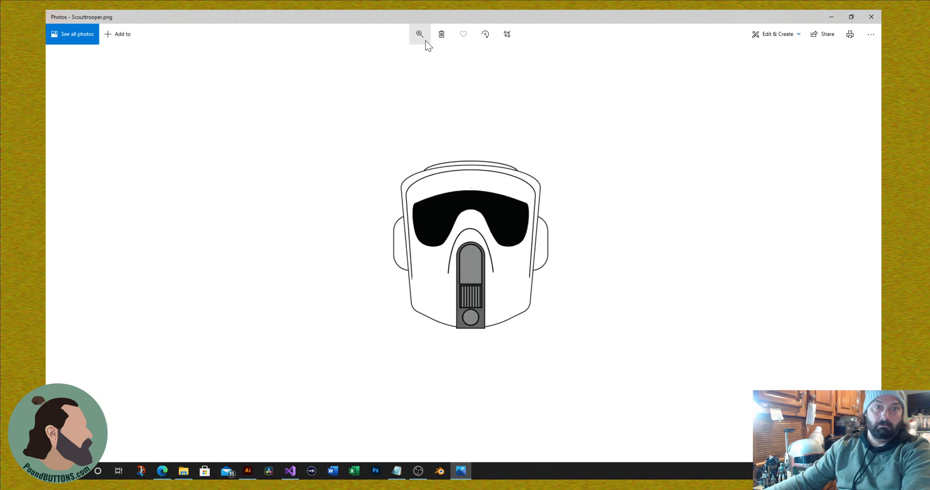
key(Right)
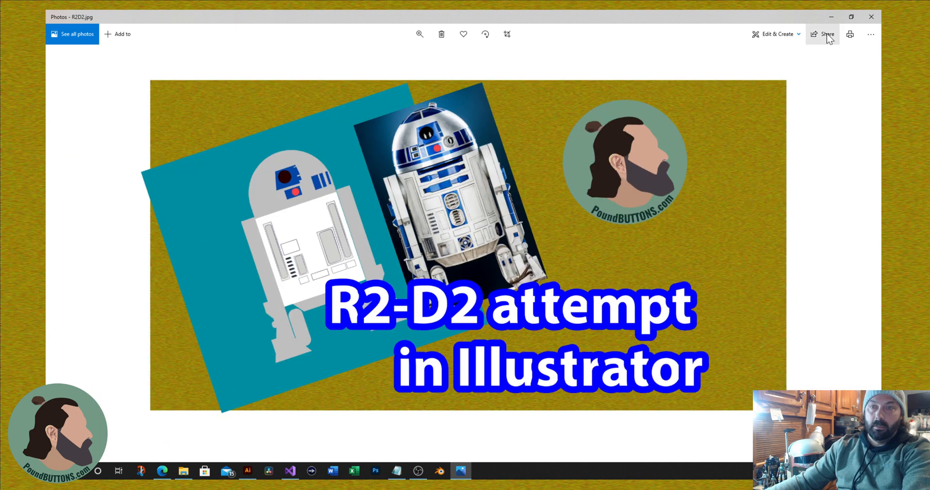
click(871, 16)
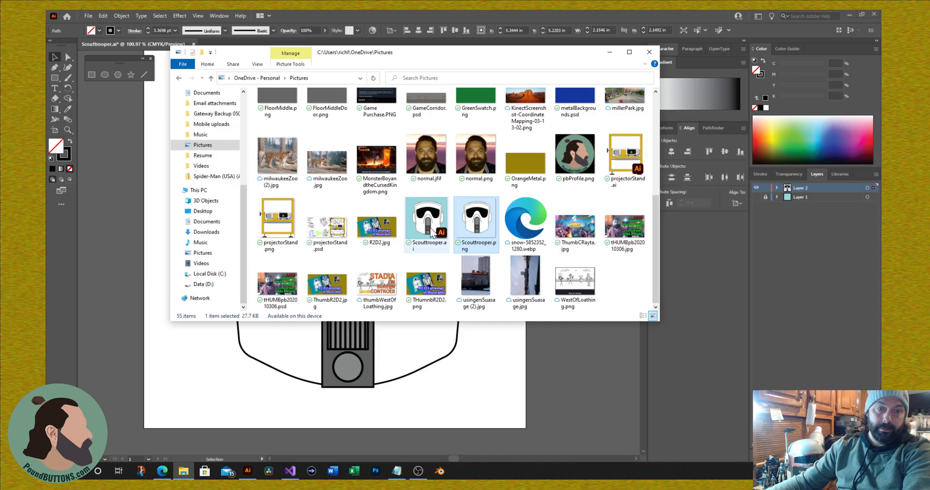
Reopen Scouttrooper.png from the Pictures folder and pull the viewer out of its maximized state into a smaller floating window.
double_click(480, 226)
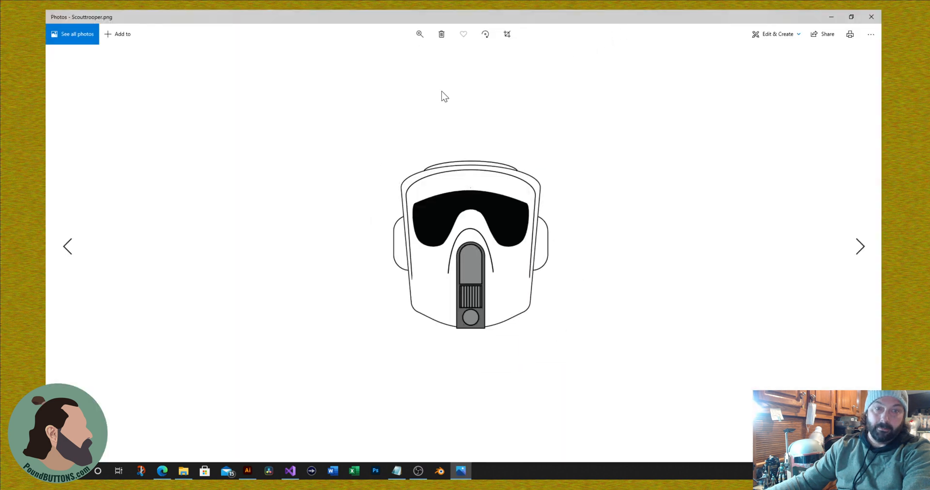
click(421, 36)
drag(379, 61, 407, 58)
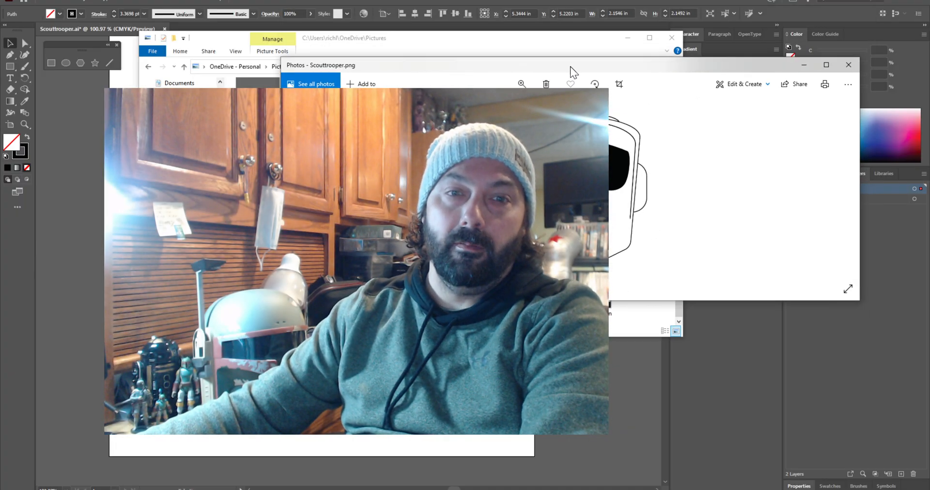
Minimize File Explorer, move the image viewer off the artboard, and return to Illustrator with the helmet artwork deselected.
click(625, 39)
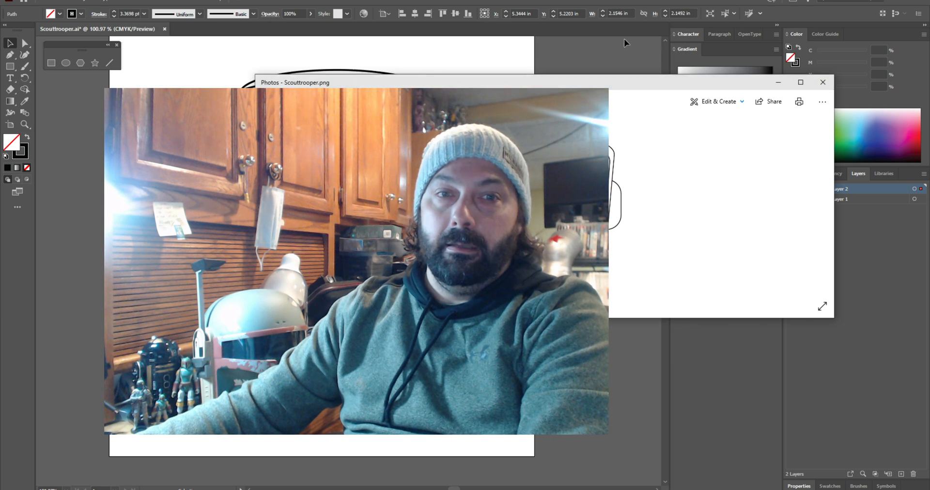
drag(642, 83, 848, 214)
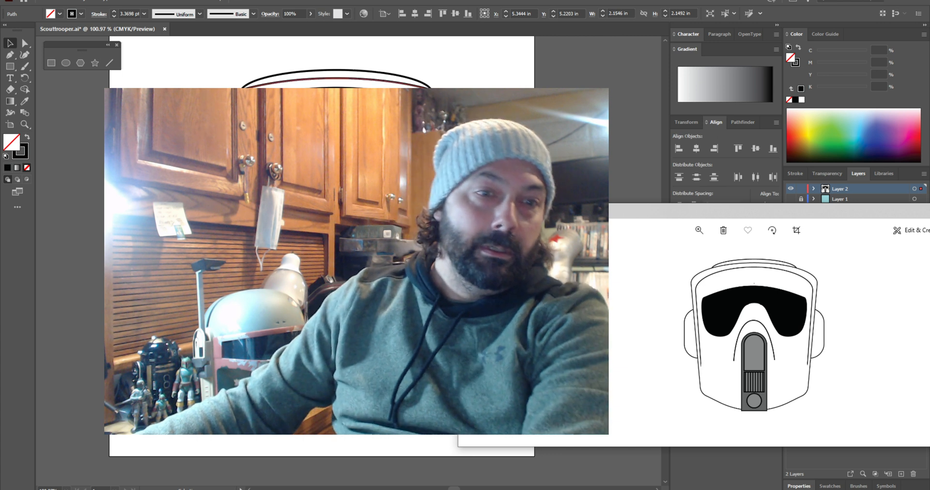
click(210, 68)
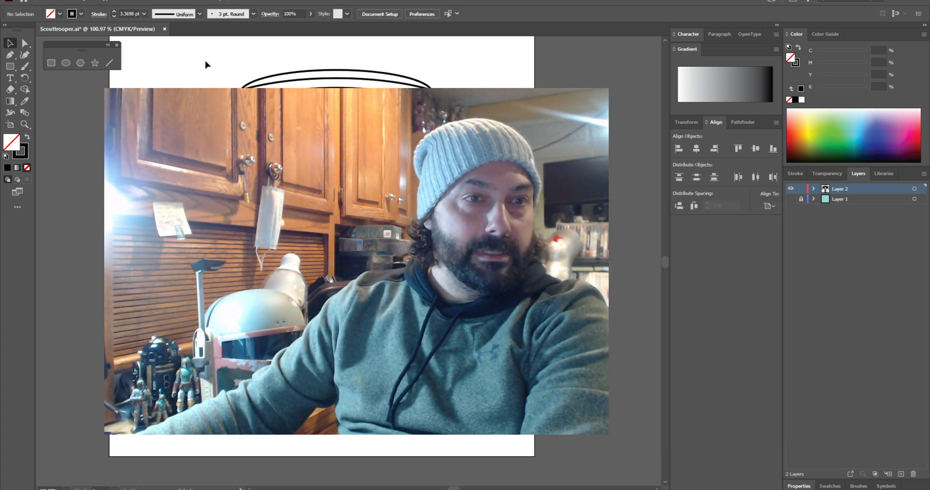